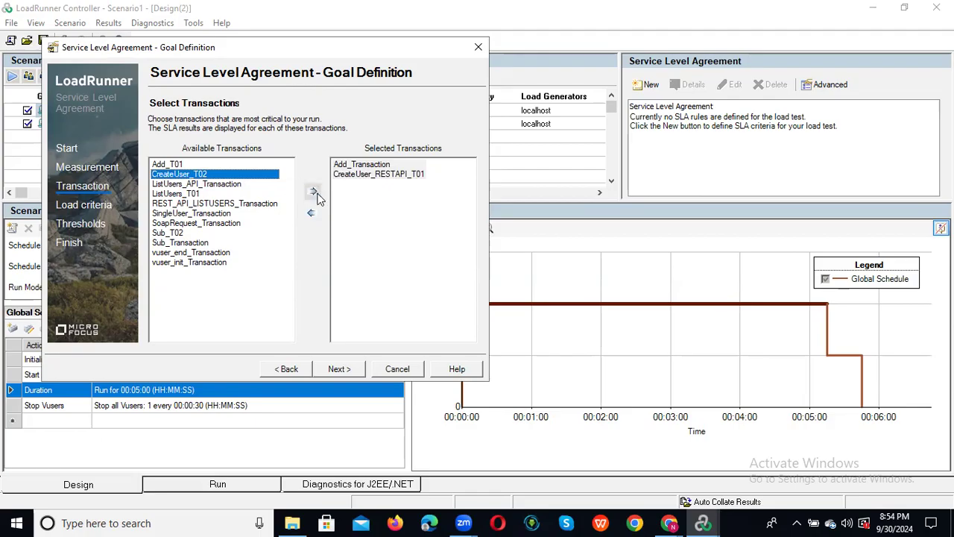
- Add ListUsers_API_Transaction, REST_API_LISTUSERS_Transaction, ListUsers_T01 and SingleUser_Transaction to the SLA's selected transactions
left_click(205, 177)
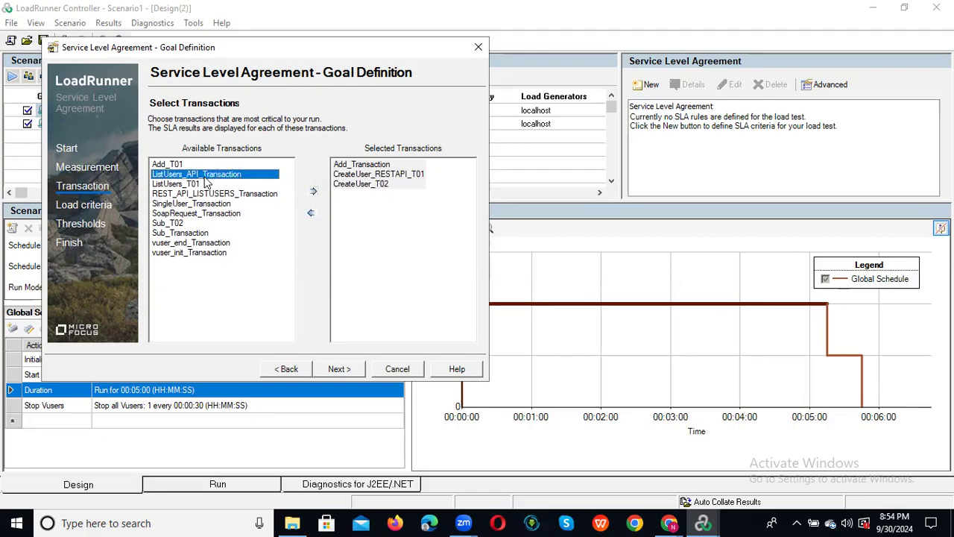
left_click(313, 191)
left_click(209, 184)
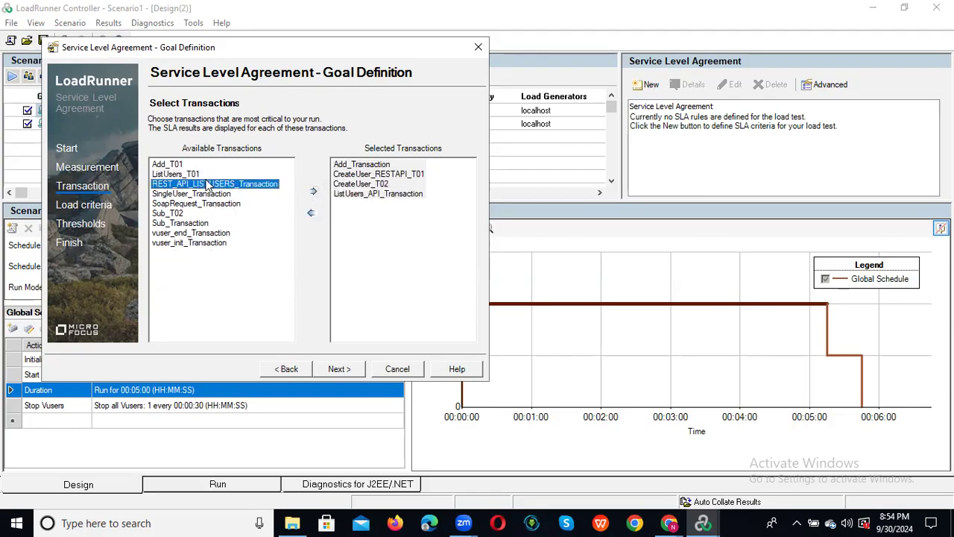
left_click(313, 191)
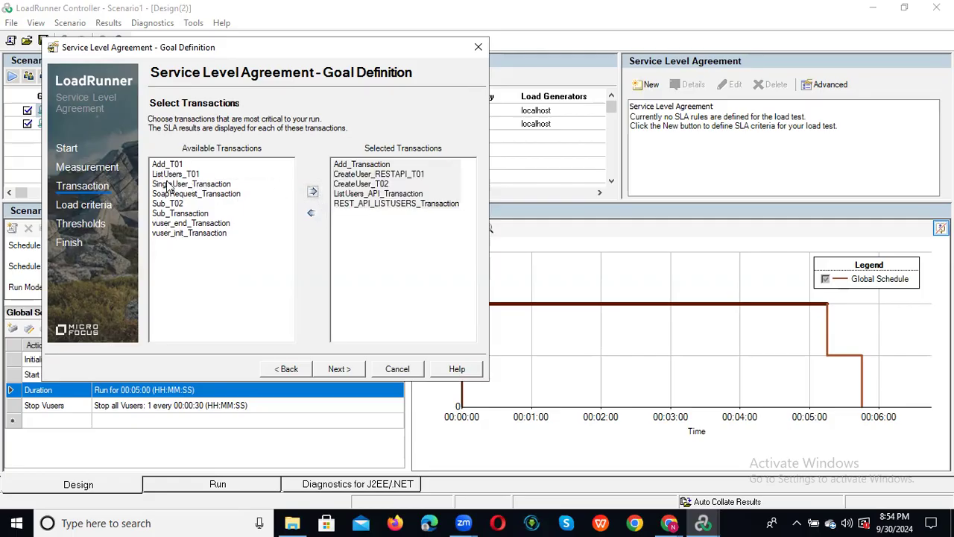
left_click(173, 175)
left_click(313, 193)
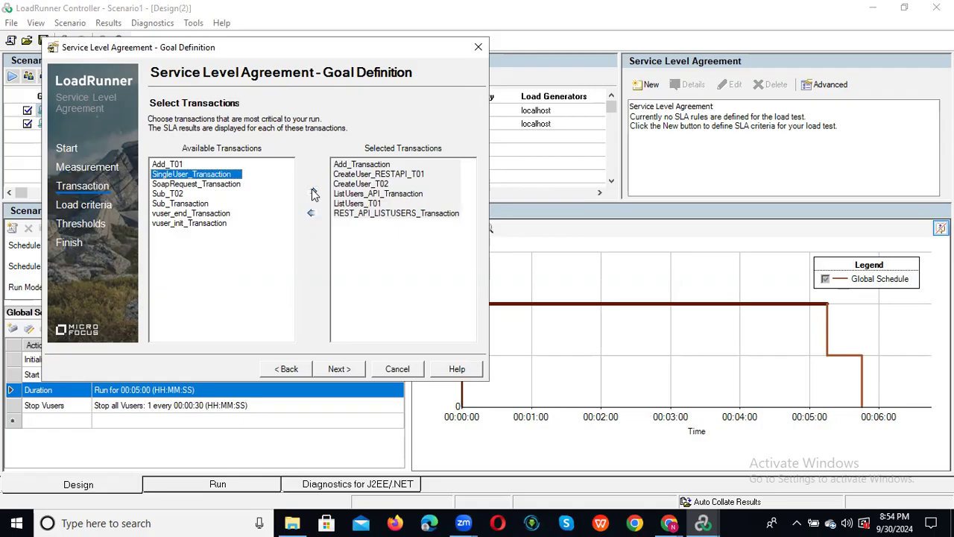
left_click(313, 192)
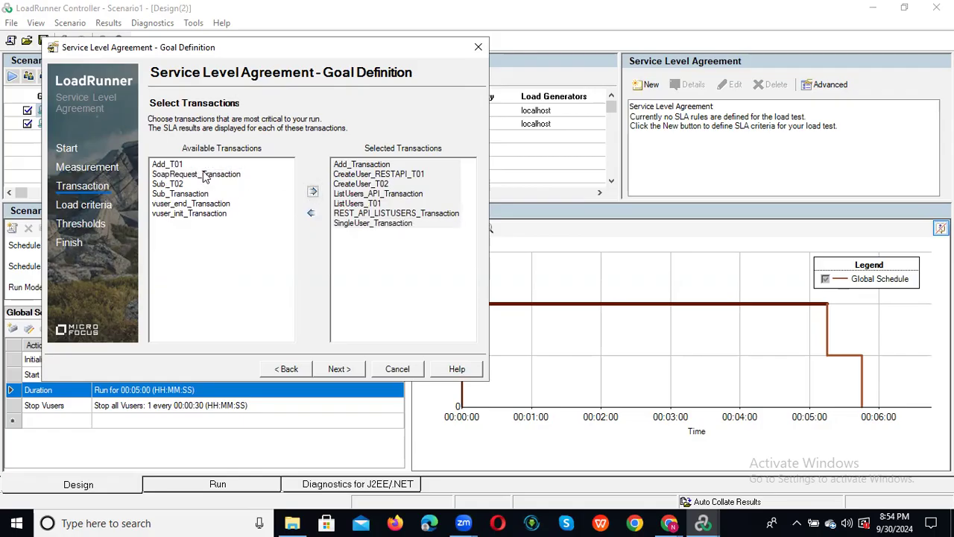
- Add SoapRequest_Transaction, Sub_T02, Sub_Transaction and Add_T01 to the SLA's selected transactions and proceed to the load criteria
left_click(205, 176)
left_click(313, 194)
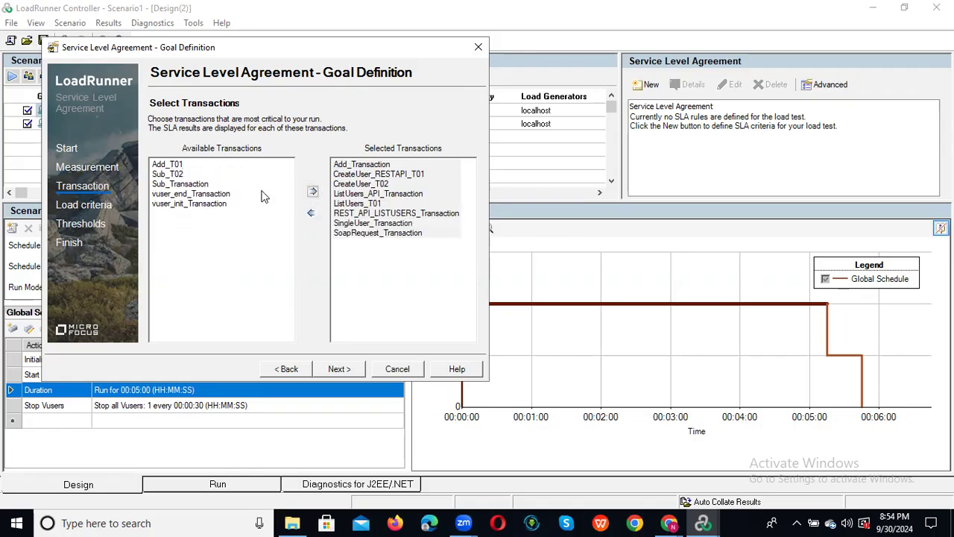
left_click(179, 175)
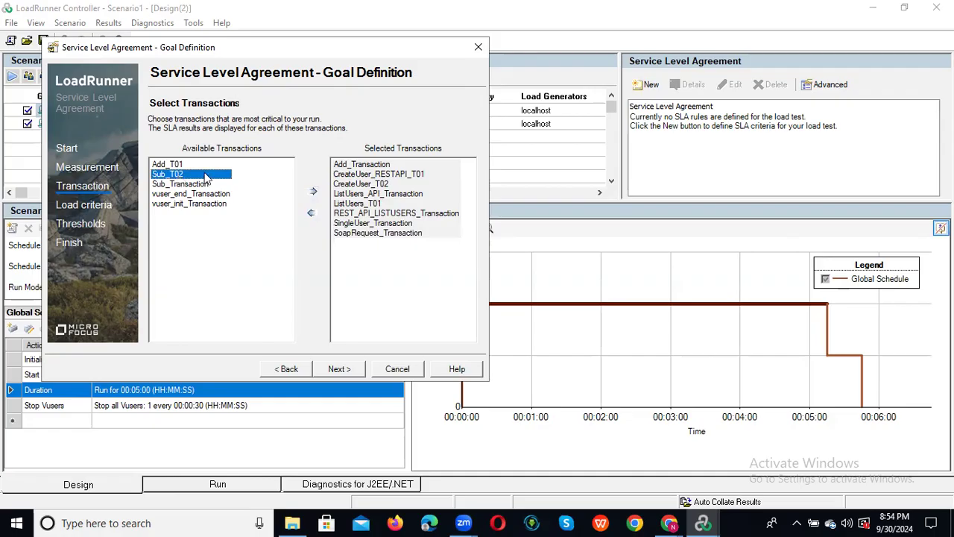
left_click(313, 192)
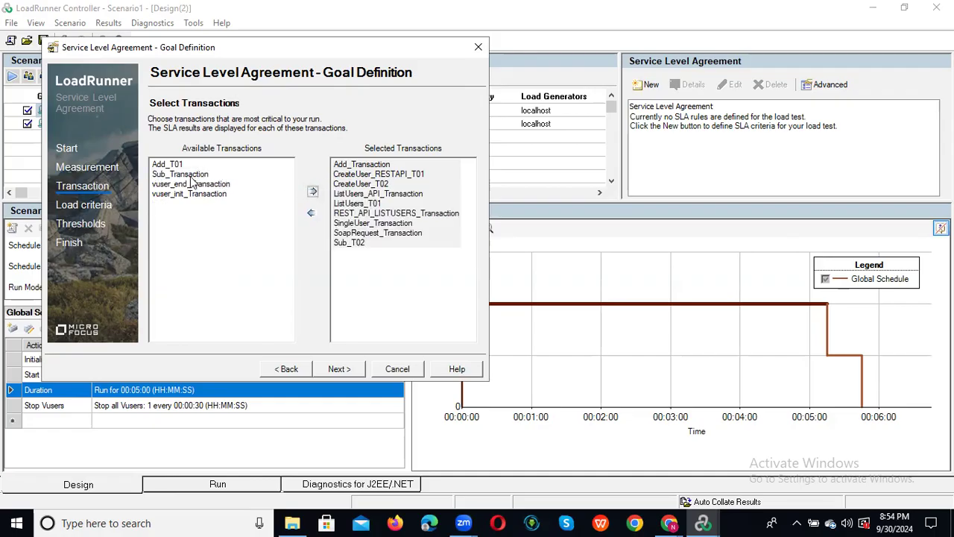
left_click(191, 176)
left_click(315, 192)
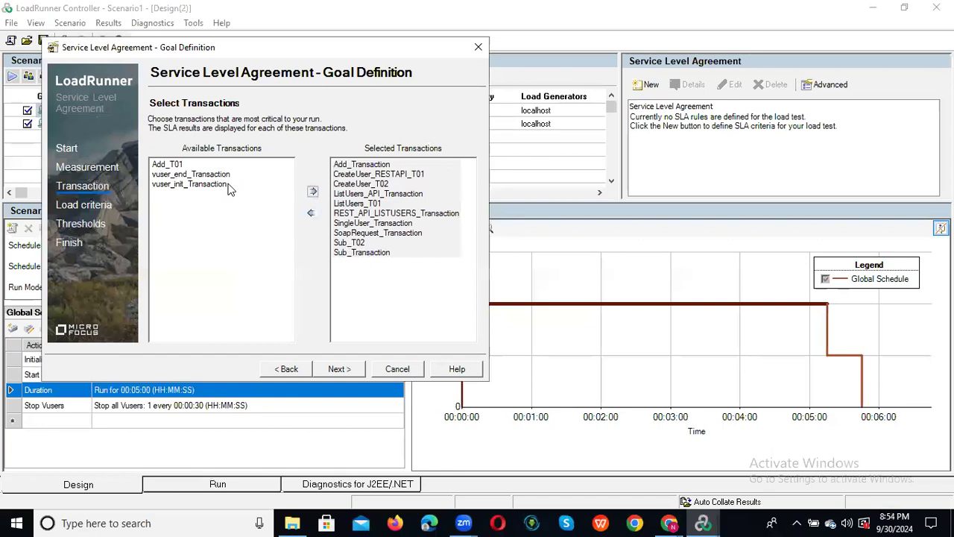
left_click(172, 165)
left_click(314, 192)
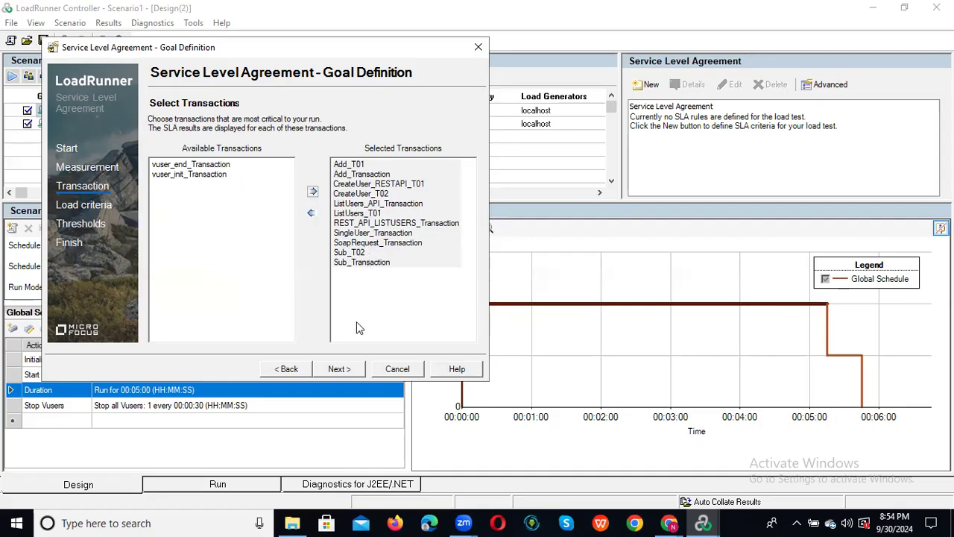
left_click(338, 369)
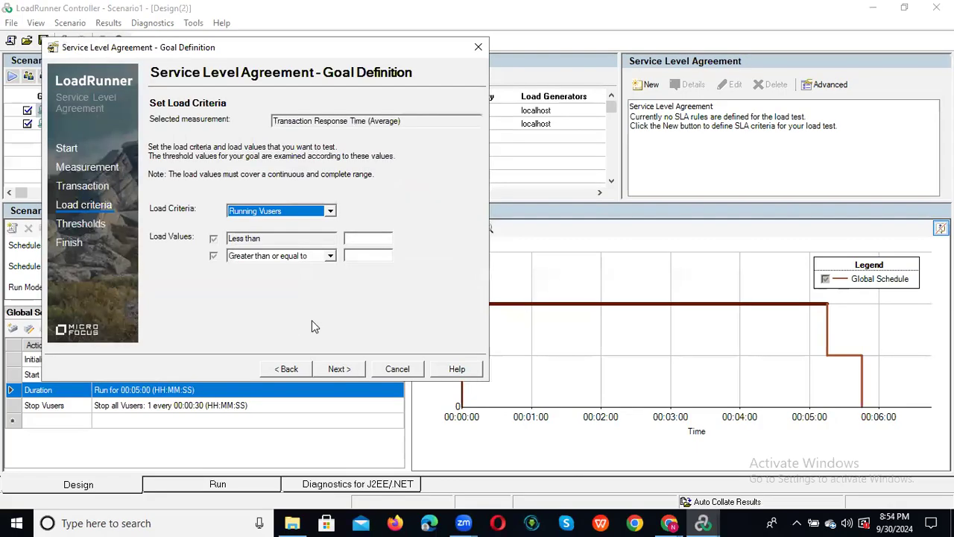
- Try None as the load criteria and return to Running Vusers
left_click(331, 212)
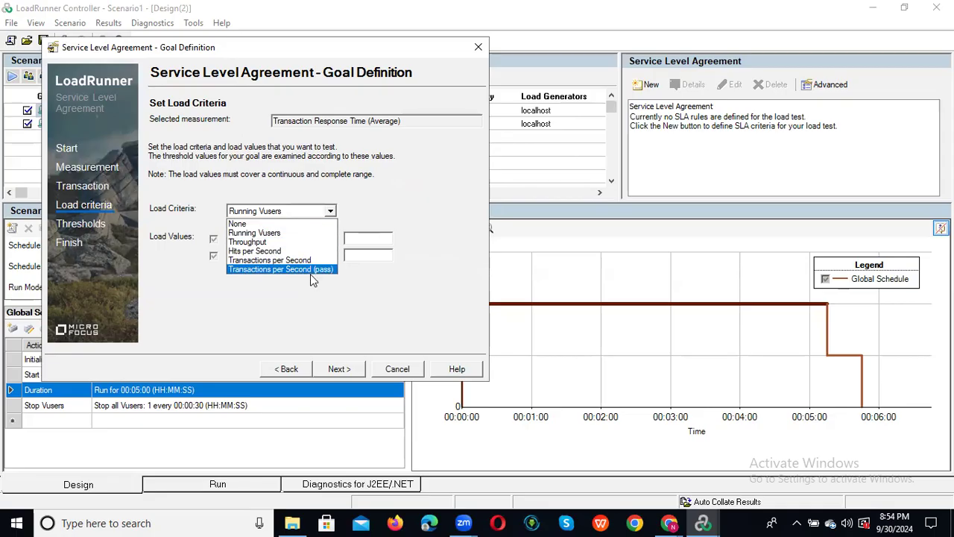
left_click(294, 227)
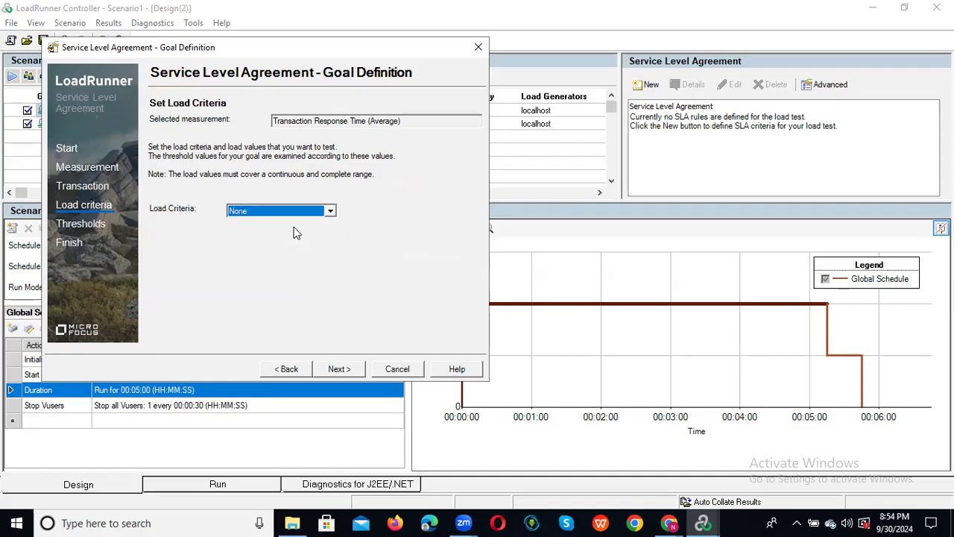
left_click(329, 212)
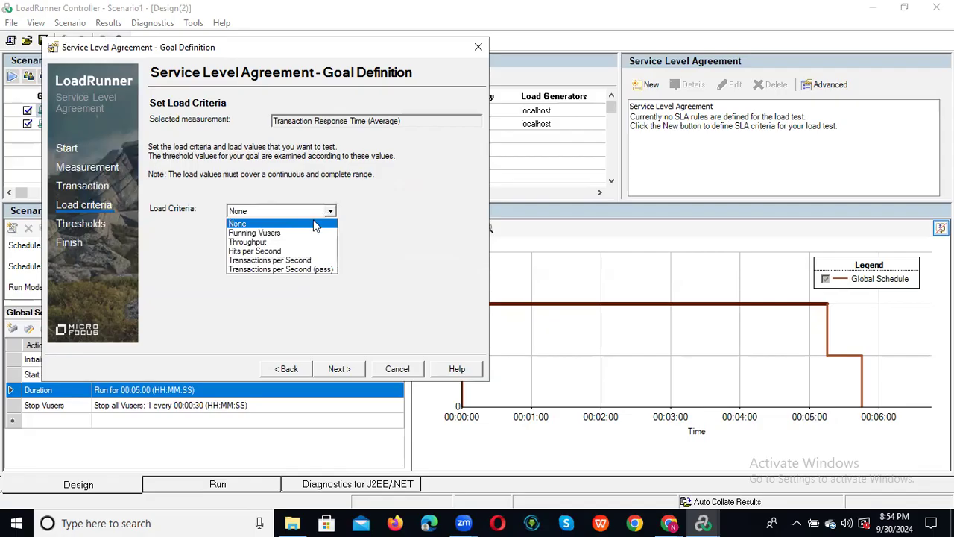
left_click(297, 234)
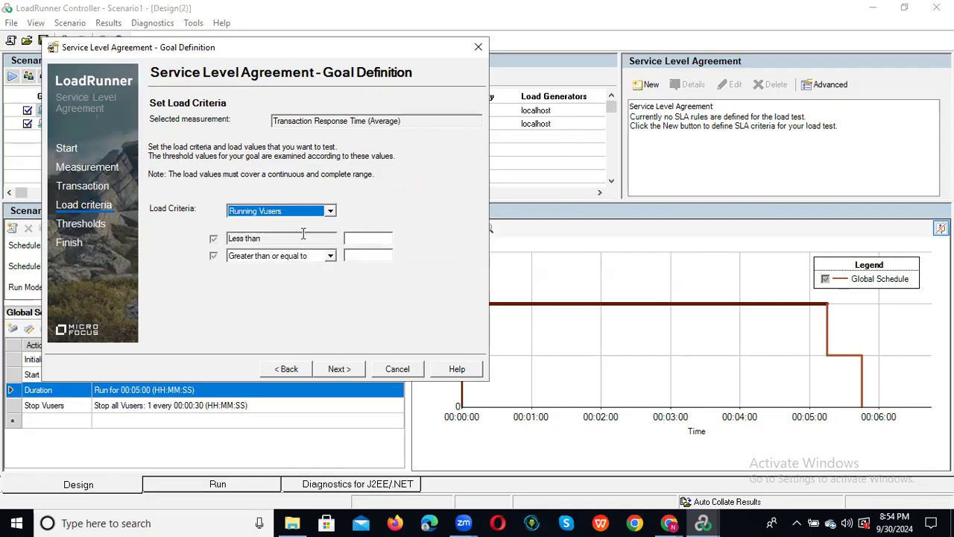
- Set the Running Vusers load values to less than 1 and greater than or equal to 1, and proceed to the thresholds
left_click(360, 238)
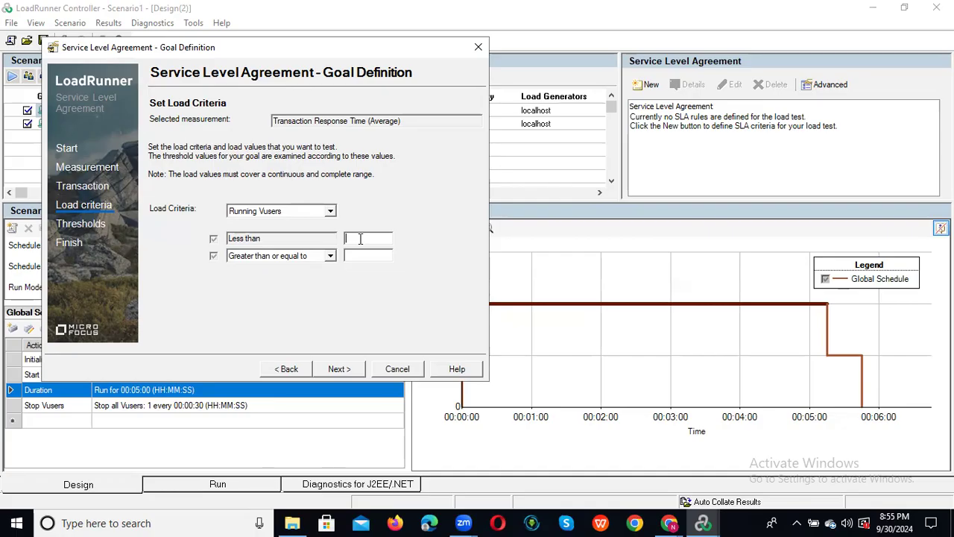
type("2")
left_click(356, 255)
type("2")
left_click(361, 237)
key("BackSpace")
type("1")
left_click(337, 369)
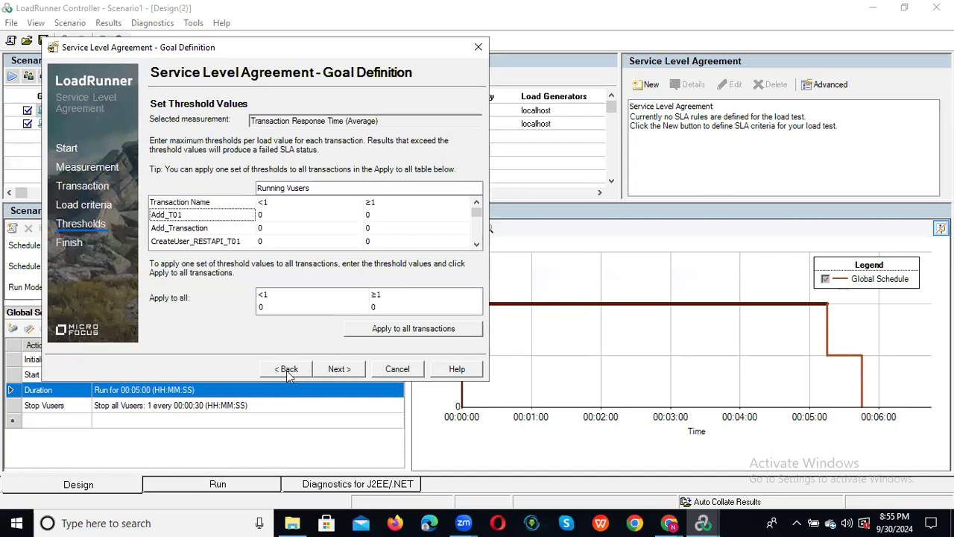
- Go back to the load criteria, set both Running Vusers load values to 2, and return to the thresholds
left_click(286, 369)
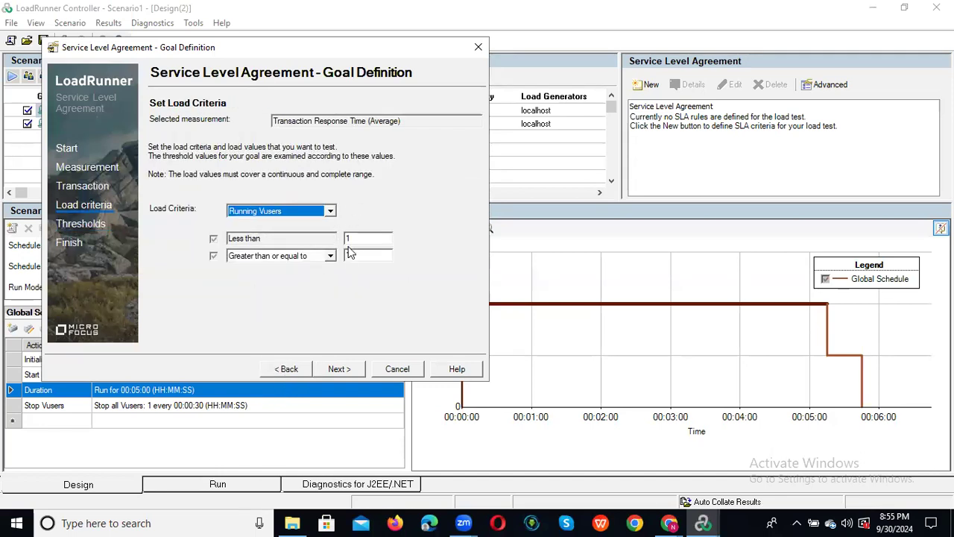
double_click(351, 238)
type("2")
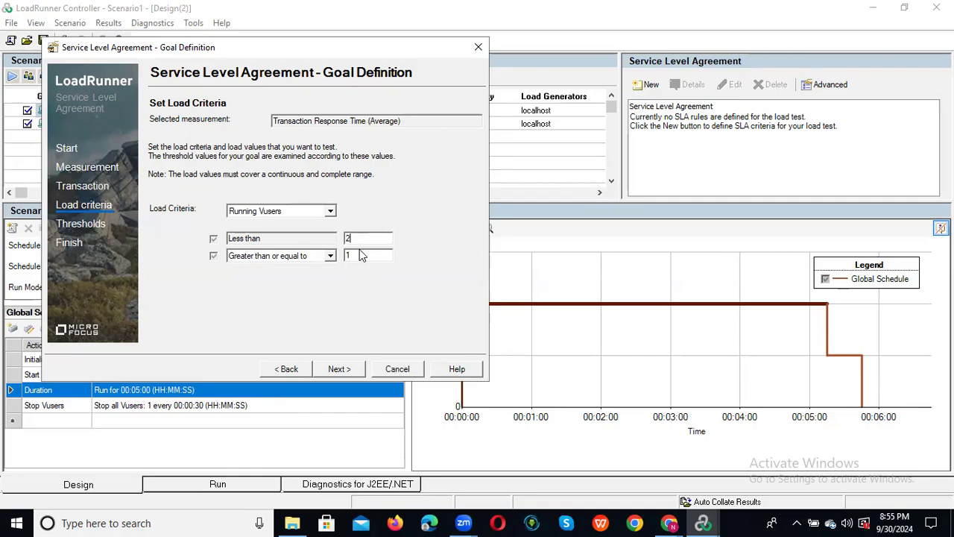
double_click(362, 255)
type("2")
left_click(336, 367)
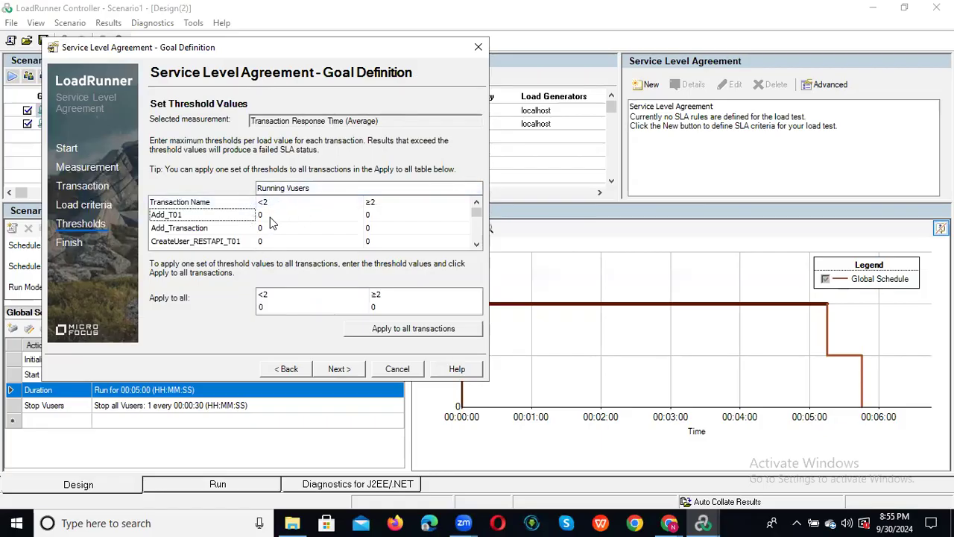
- Try setting both Add_T01 thresholds to 2 in the transaction table and applying the values to all transactions
left_click(433, 333)
left_click(430, 335)
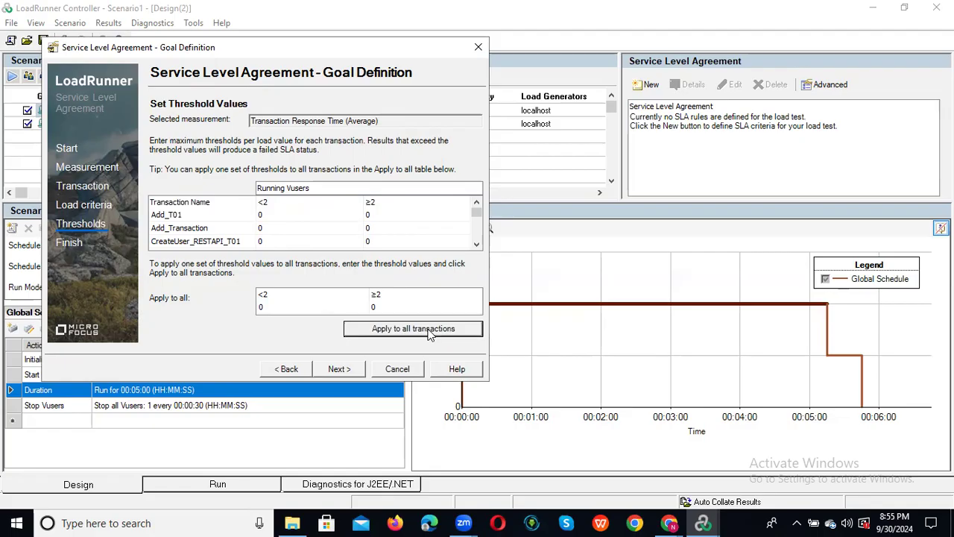
left_click(275, 215)
type("0.3")
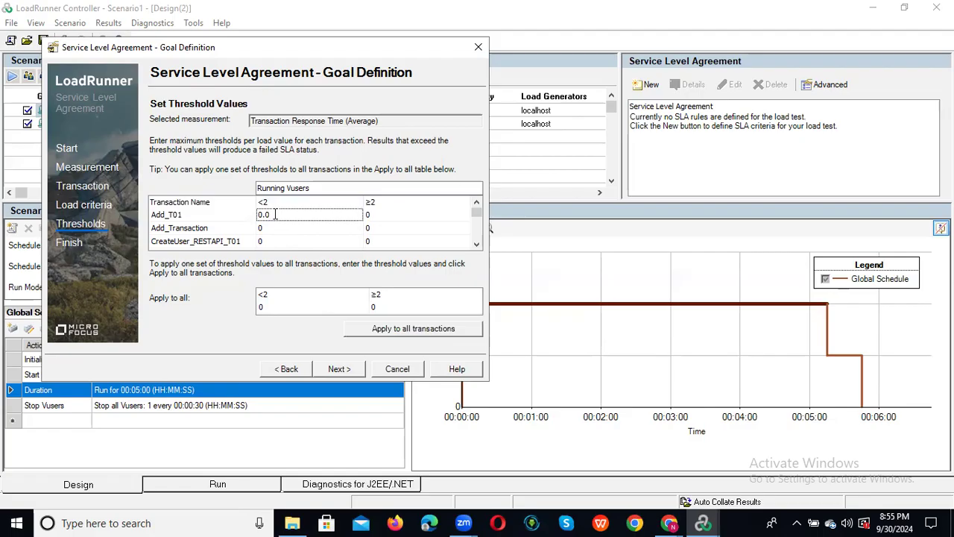
left_click_drag(264, 213, 247, 214)
type("2")
left_click(384, 216)
left_click_drag(368, 215, 359, 215)
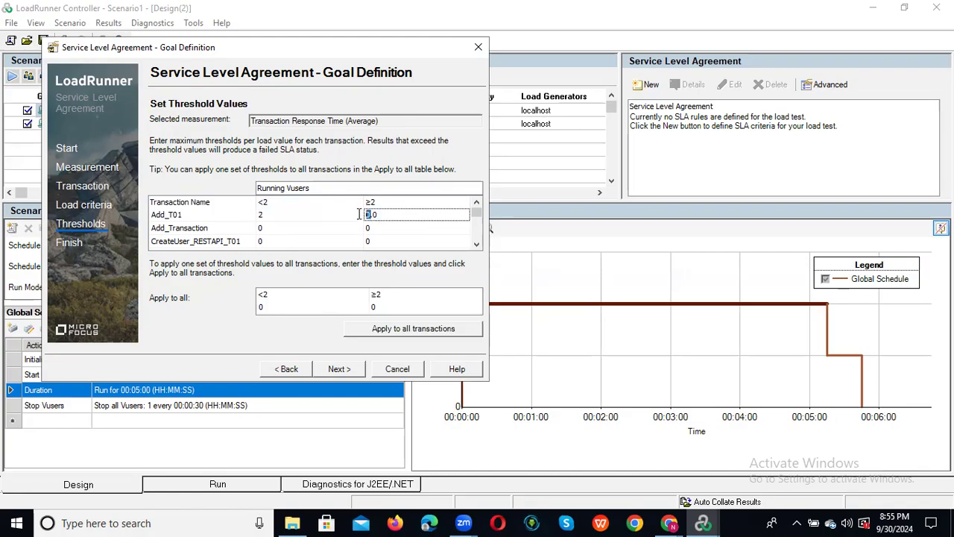
type("2")
left_click(311, 203)
left_click(398, 330)
left_click(282, 214)
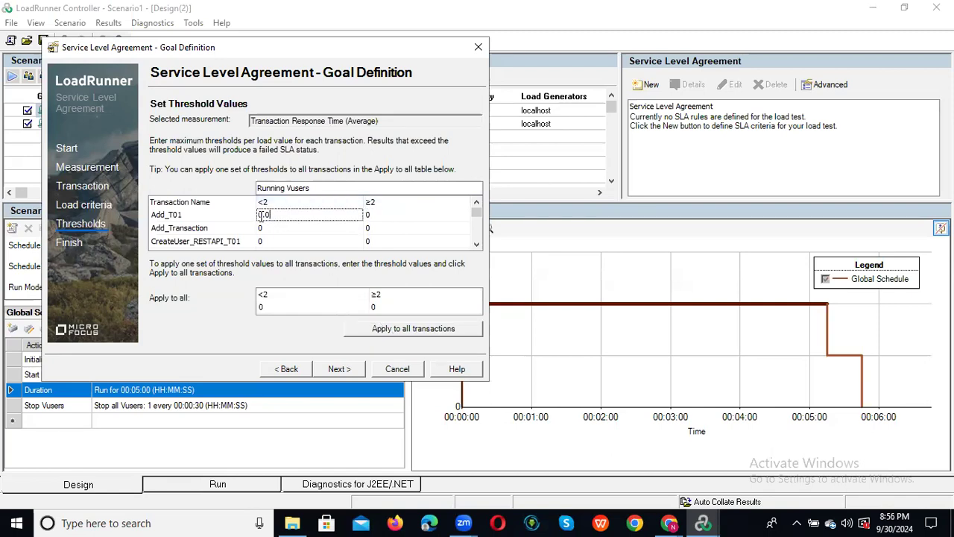
- Apply a threshold of 2 for both load ranges to all transactions and finish the SLA definition
left_click(367, 307)
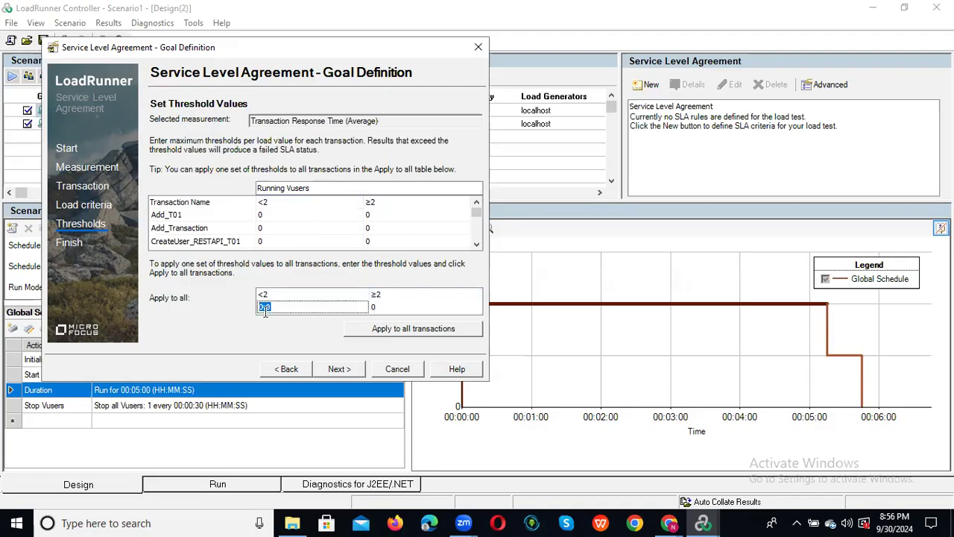
type("20")
left_click(387, 309)
type("2")
left_click(408, 332)
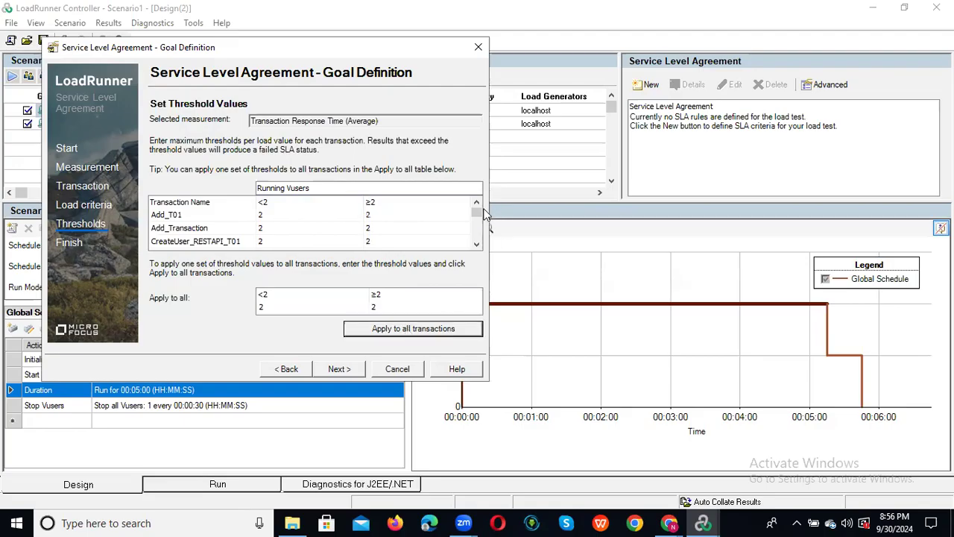
left_click_drag(478, 213, 477, 234)
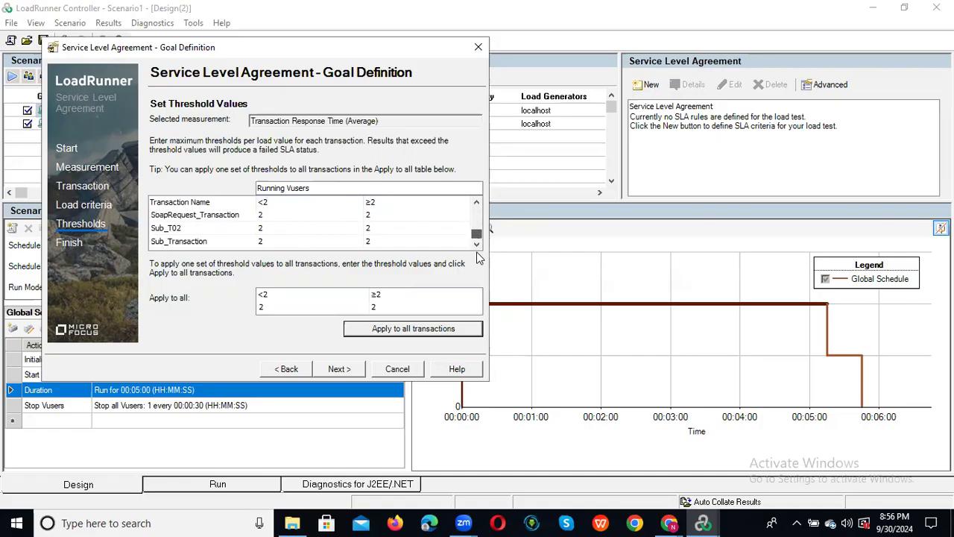
left_click(340, 370)
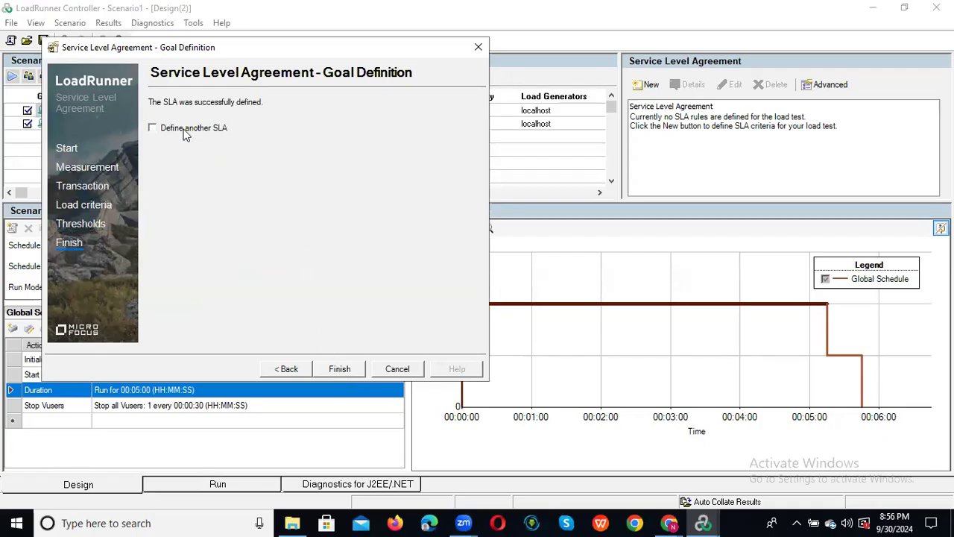
left_click(339, 369)
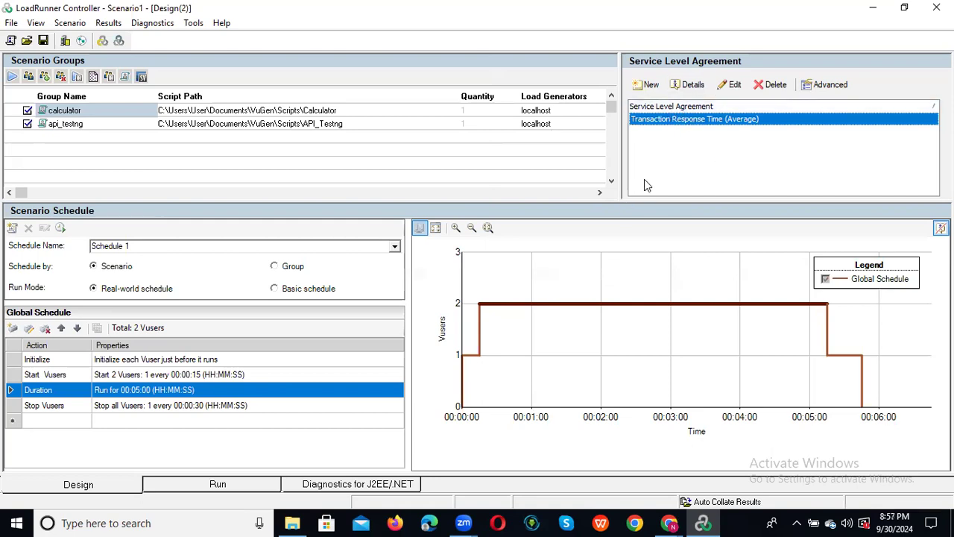
- Open the scenario's Run view
left_click(220, 123)
left_click(217, 484)
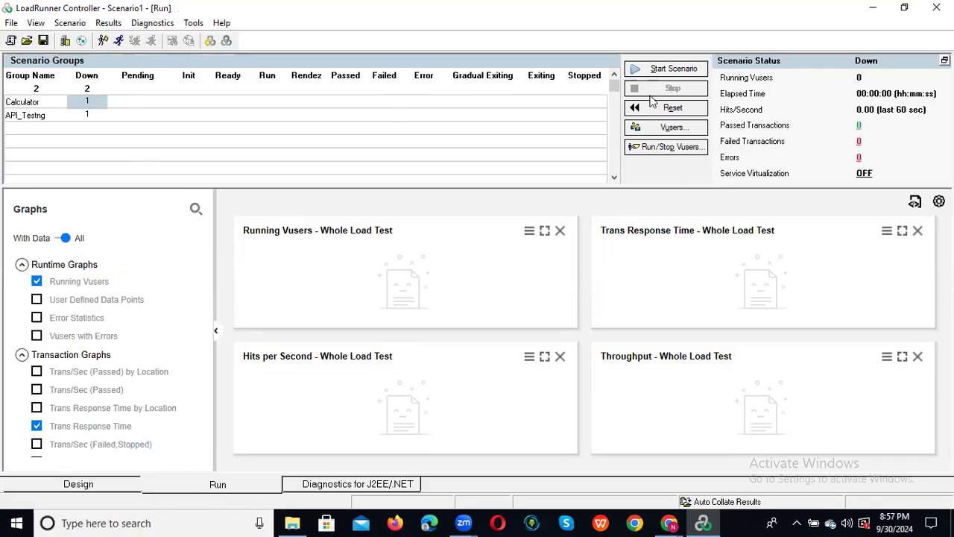
left_click(82, 522)
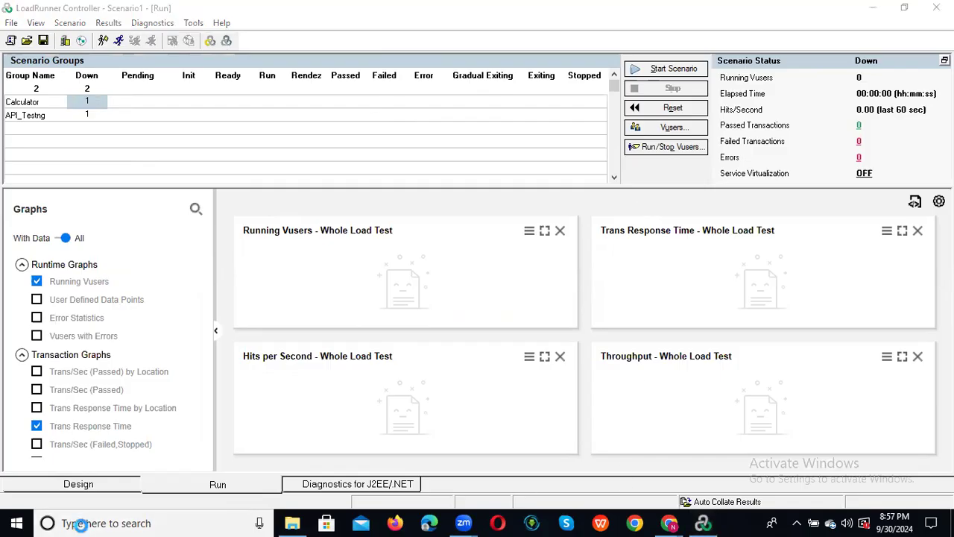
type("\\\\\\")
key("BackSpace")
key("BackSpace")
key("BackSpace")
key("BackSpace")
key("BackSpace")
key("BackSpace")
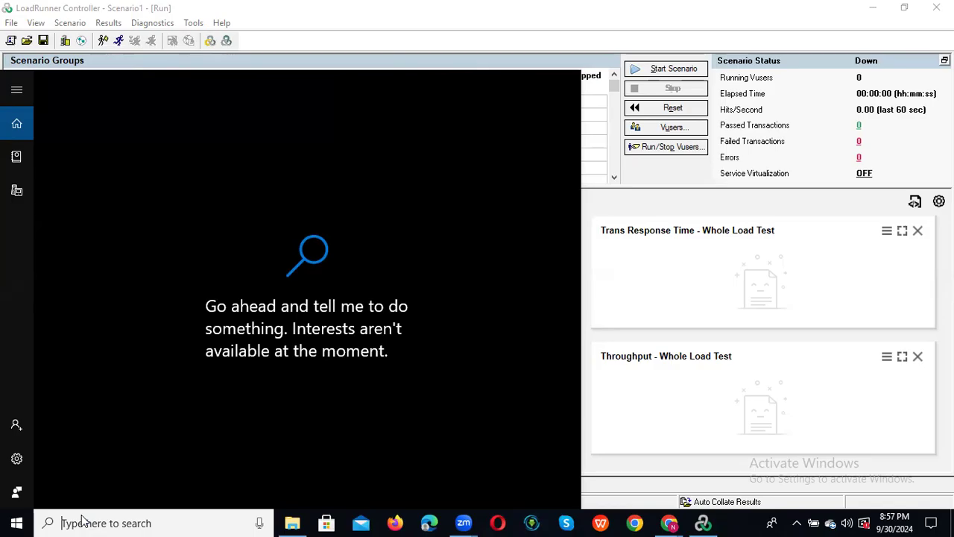
left_click(688, 185)
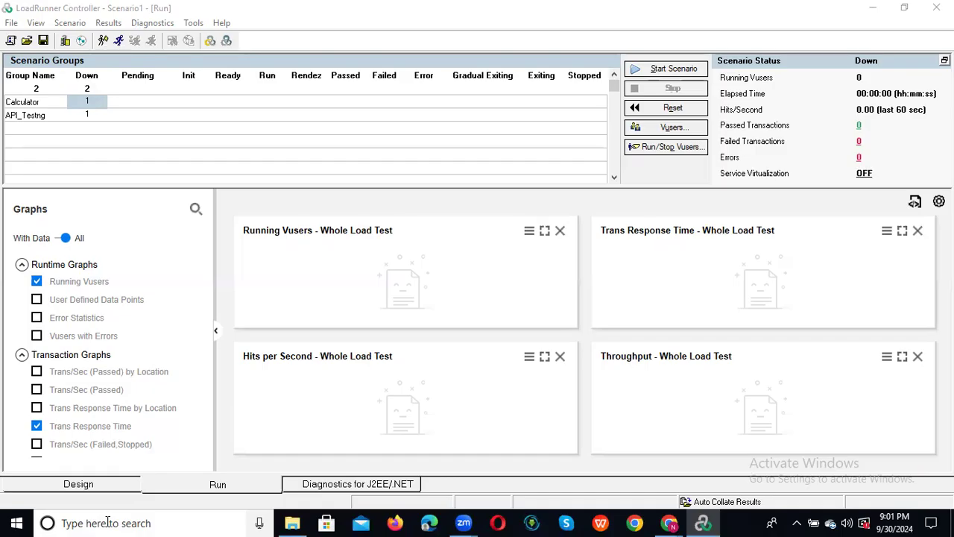
- Open the Windows Performance Monitor and dismiss its counter warning
left_click(148, 522)
type("per")
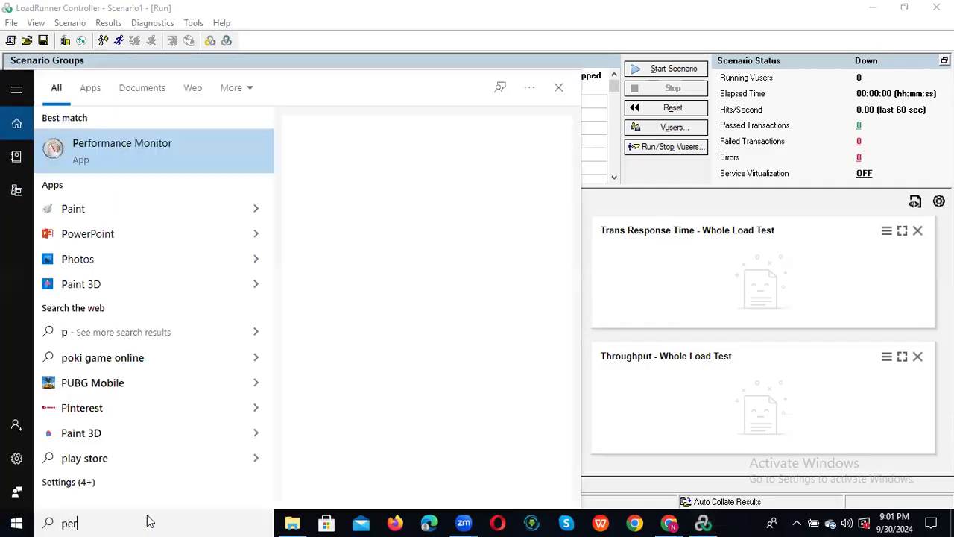
type("formance")
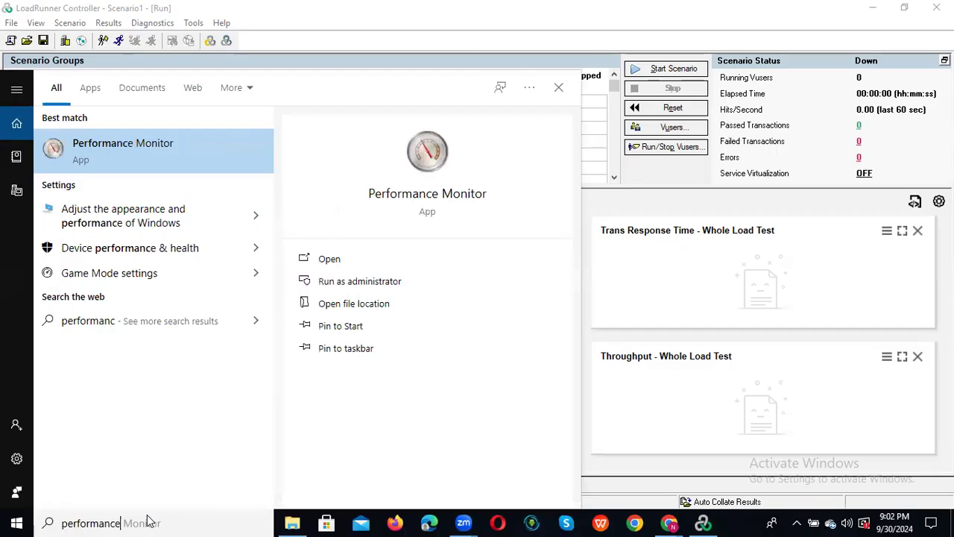
left_click(352, 258)
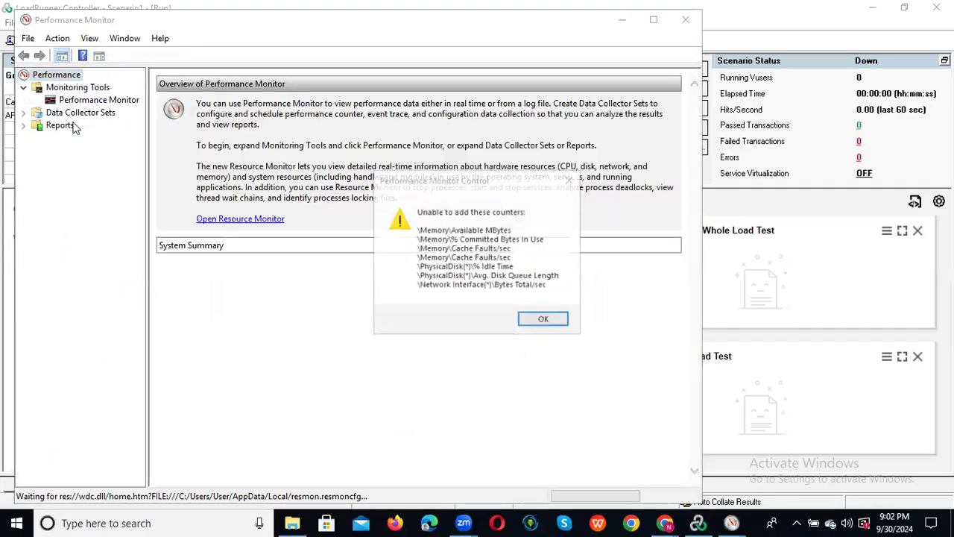
left_click(544, 319)
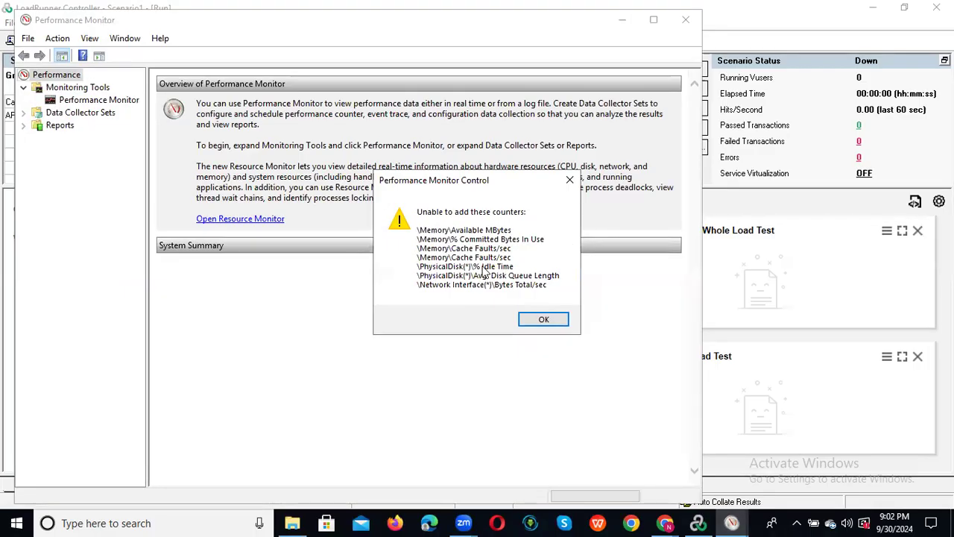
left_click(534, 324)
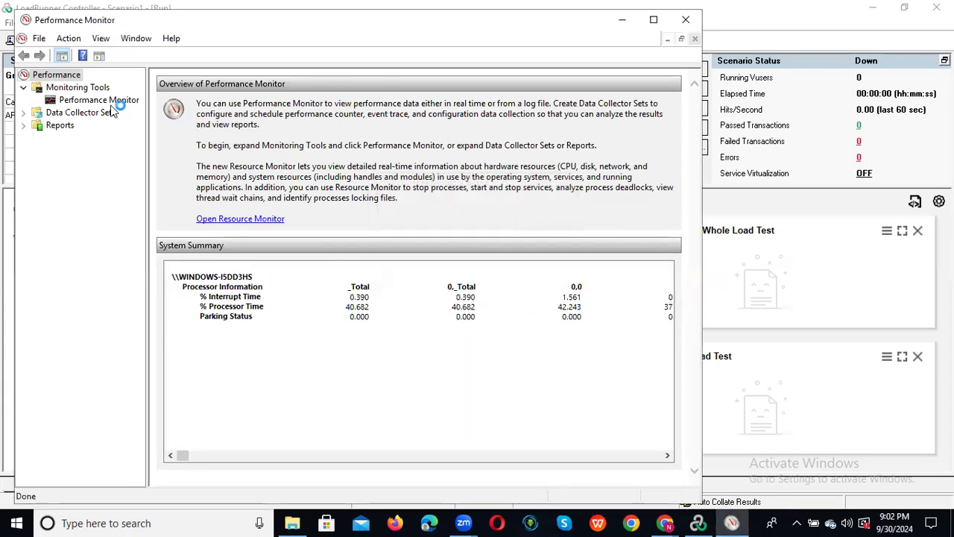
- Expand the user-defined data collector sets and select Load Test23092024
left_click(24, 113)
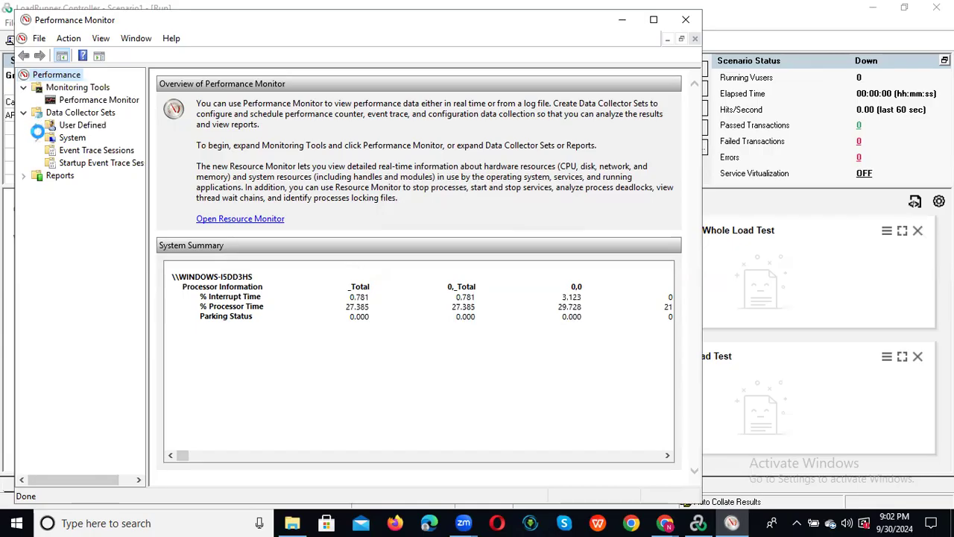
left_click(37, 126)
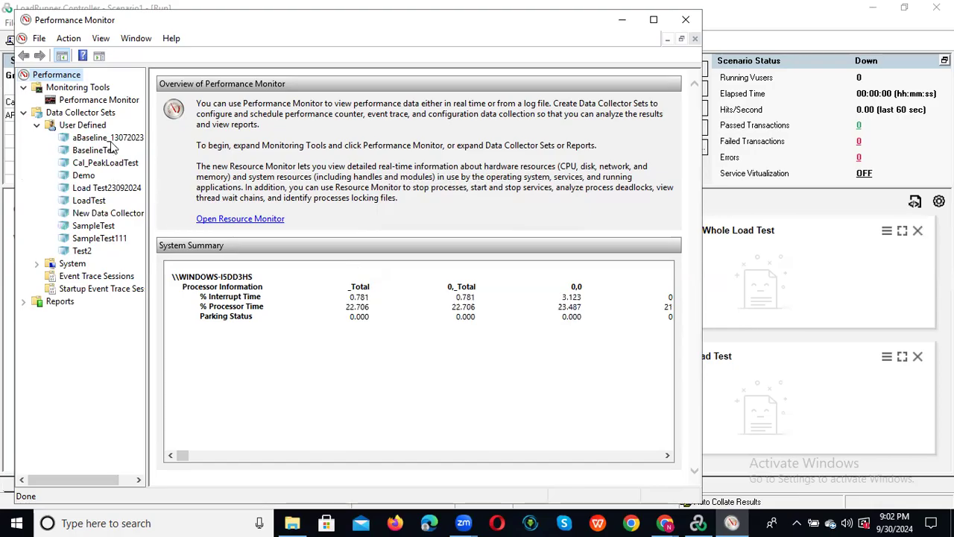
left_click(120, 190)
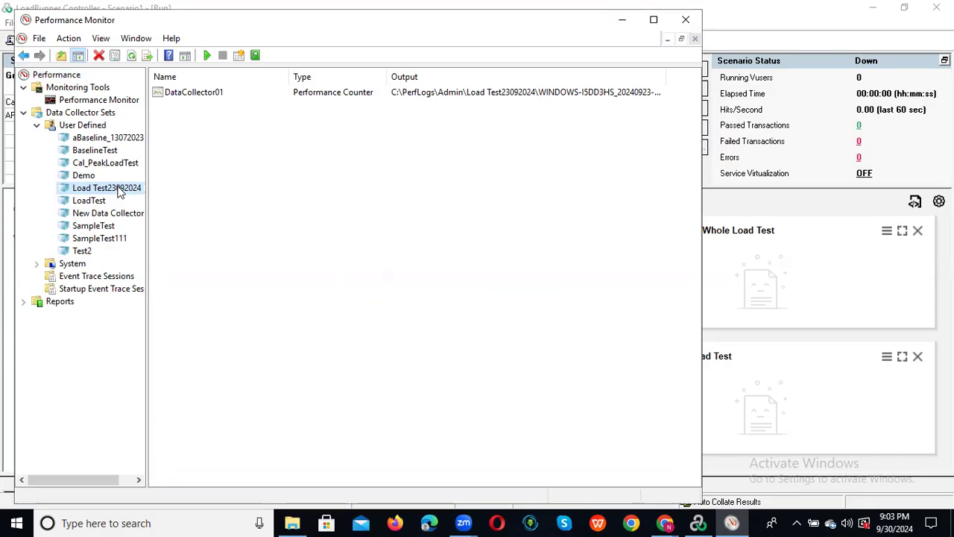
- Try running the Load Test23092024 data collector set briefly, starting it and stopping it again
right_click(117, 191)
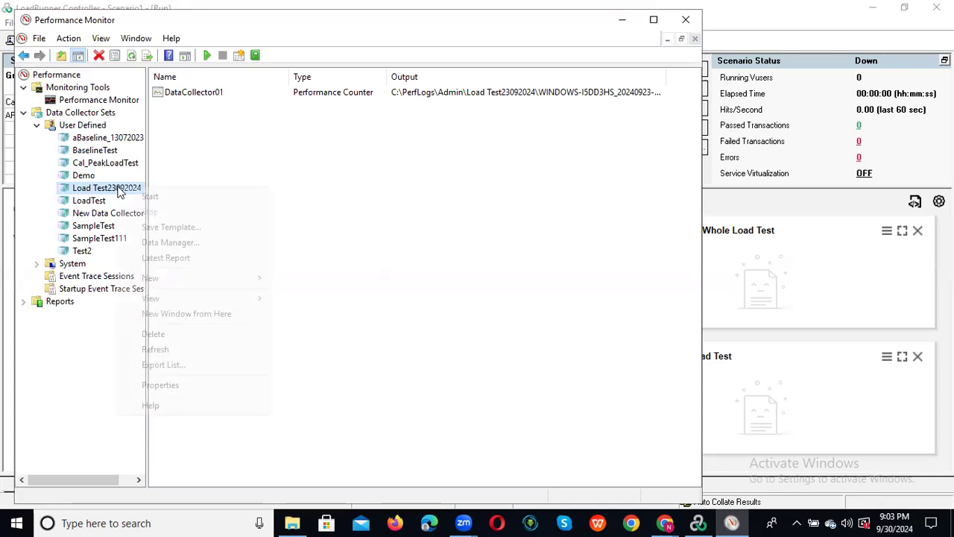
left_click(166, 197)
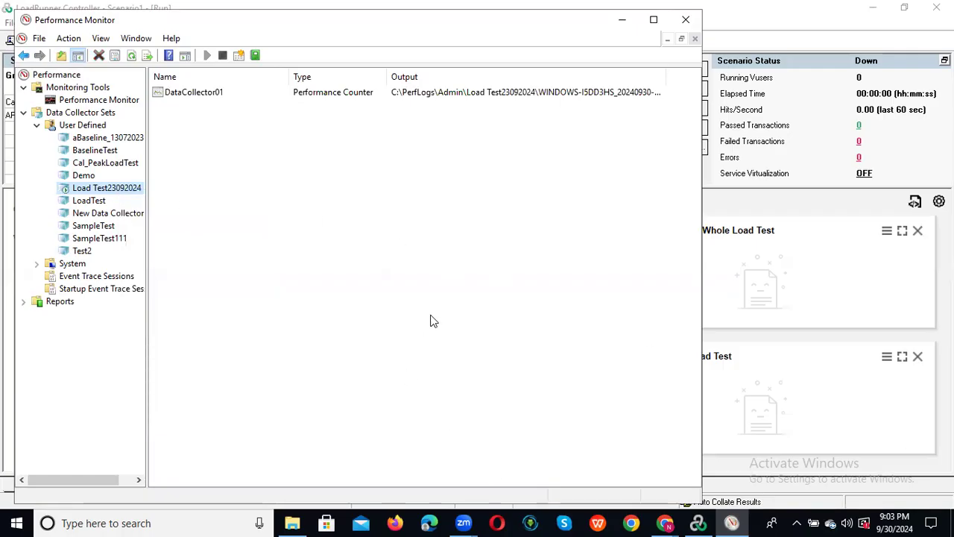
right_click(98, 191)
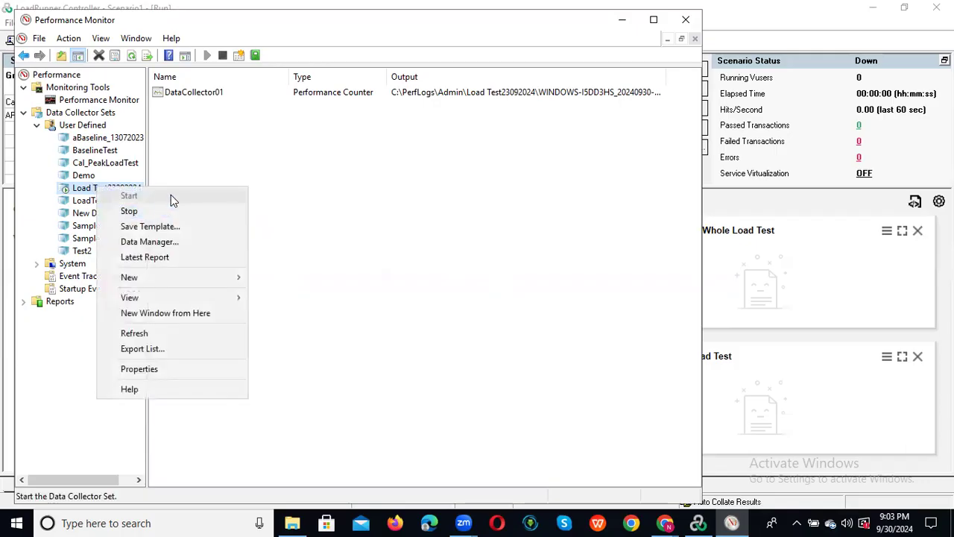
left_click(160, 212)
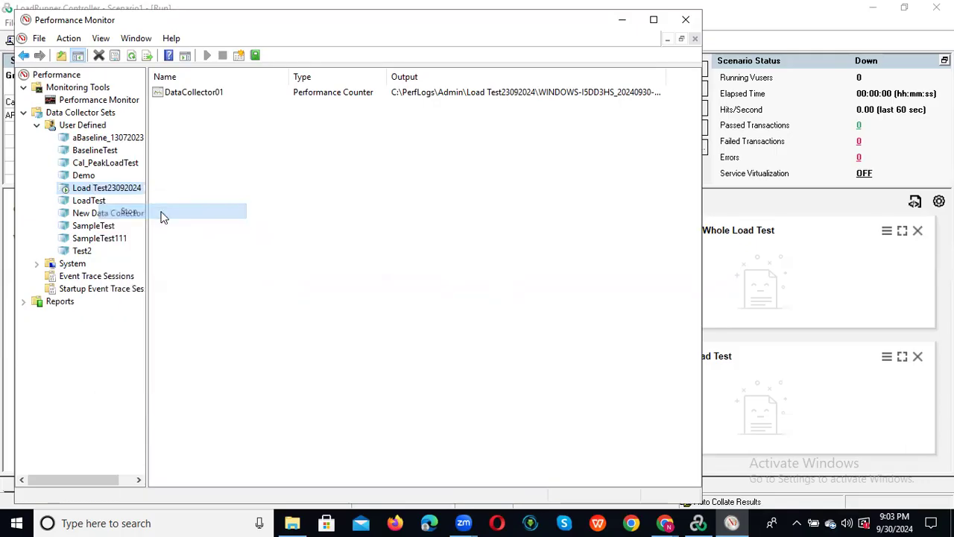
- Set the duration limit in the Load Test23092024 collector set's stop condition to 5 minutes and apply it
right_click(109, 192)
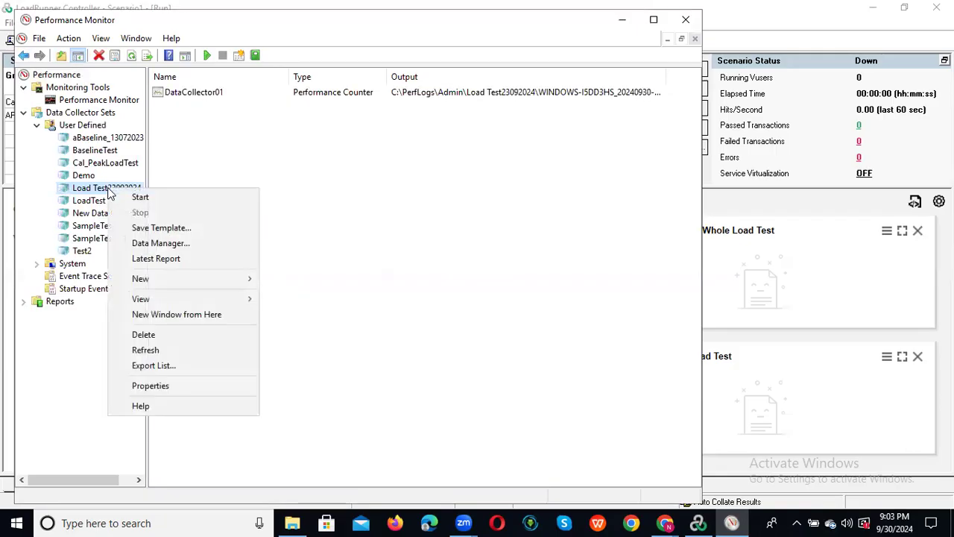
left_click(187, 387)
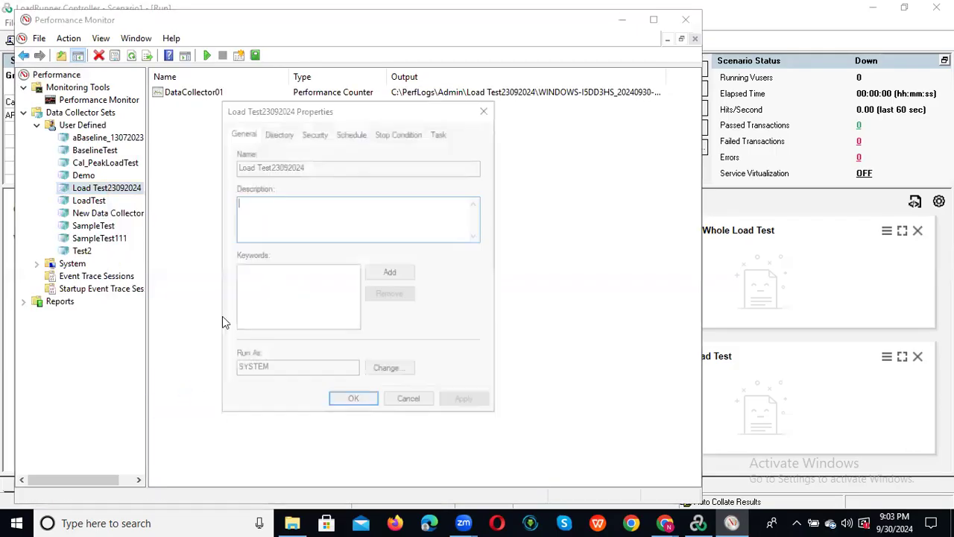
left_click(337, 134)
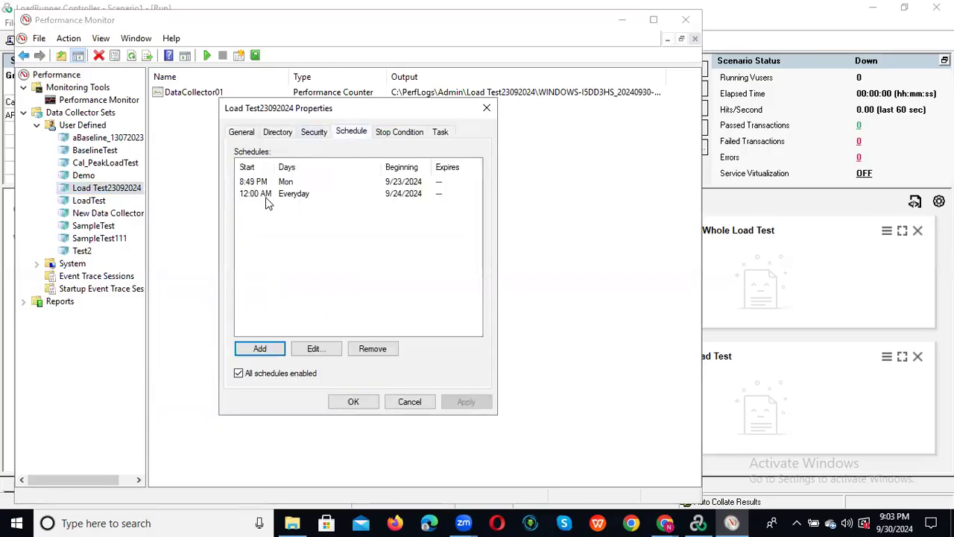
left_click(402, 134)
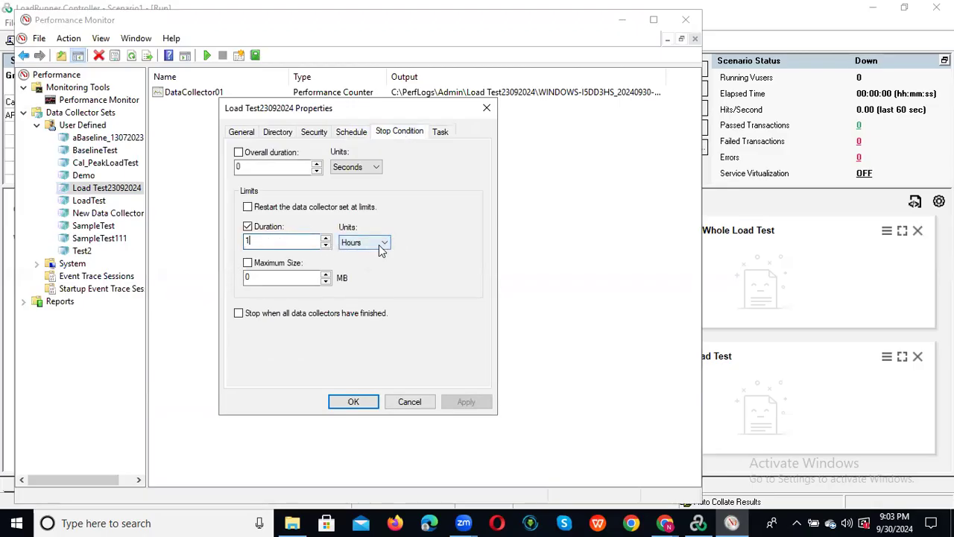
left_click(379, 249)
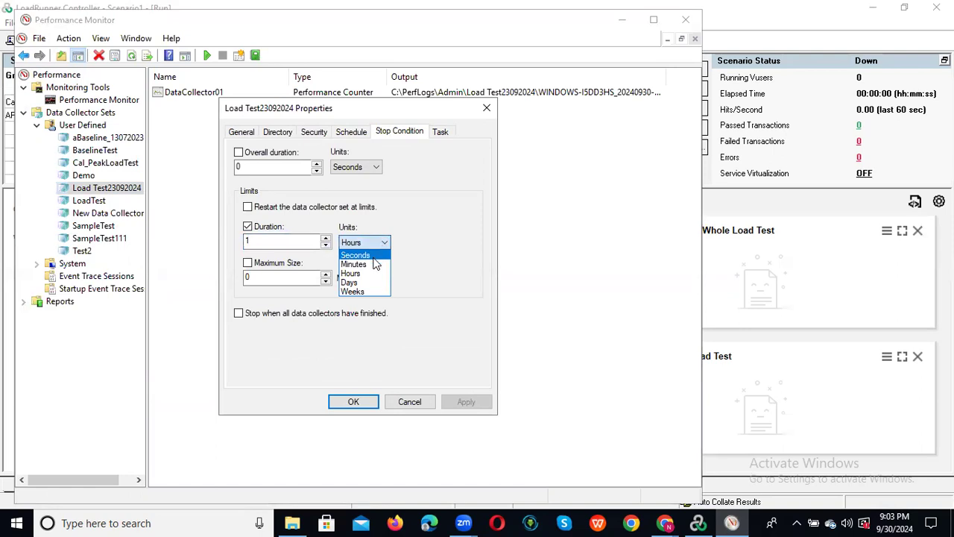
left_click(365, 264)
double_click(249, 238)
type("5")
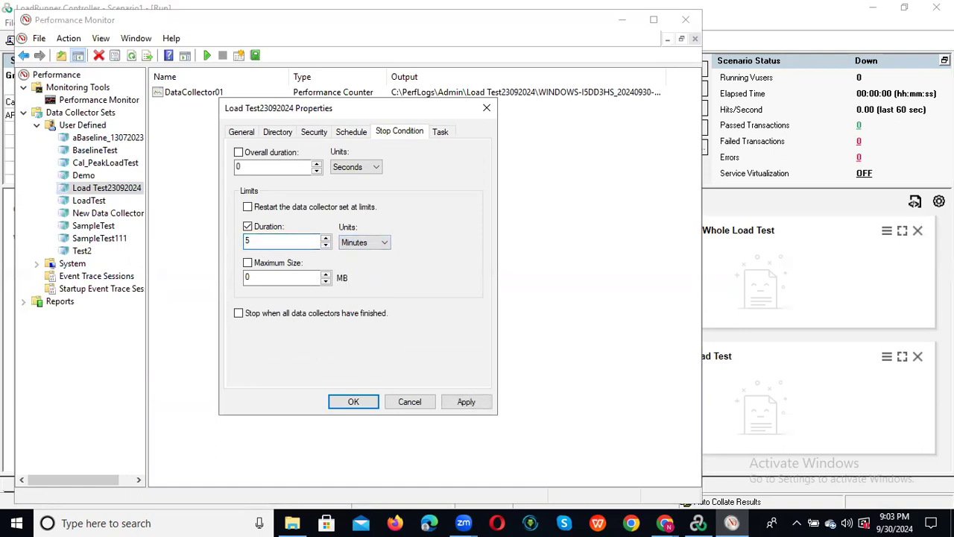
left_click(460, 402)
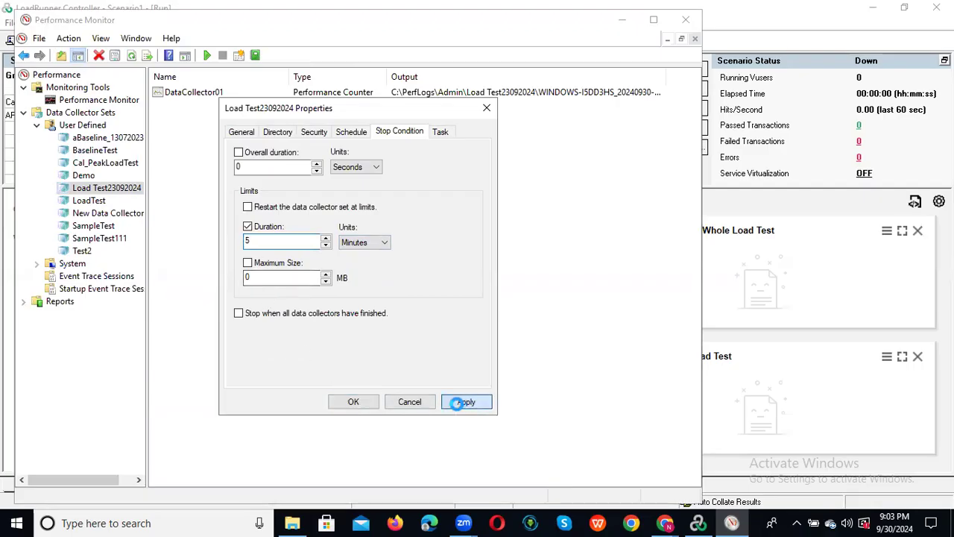
left_click(341, 402)
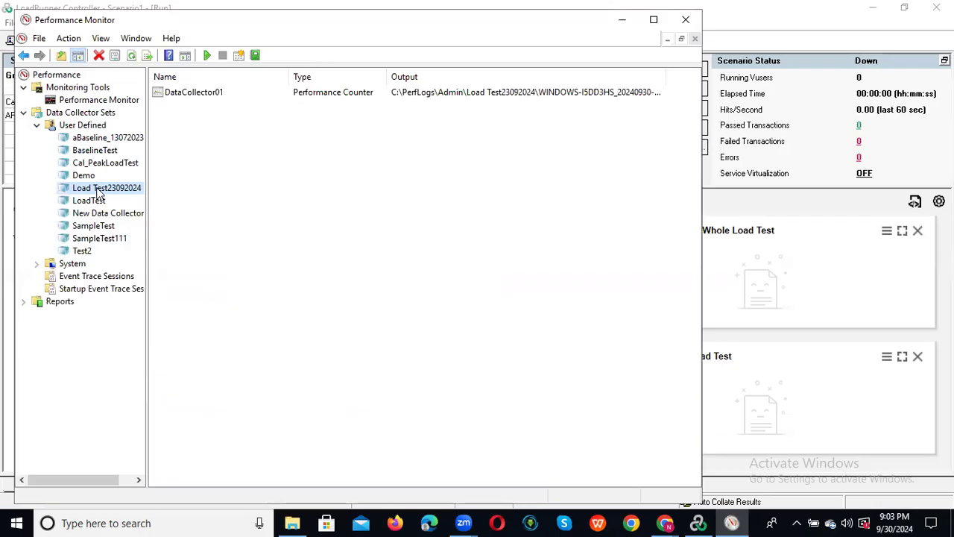
- Start the Load Test23092024 data collector set and launch the scenario in LoadRunner Controller
right_click(97, 188)
left_click(134, 196)
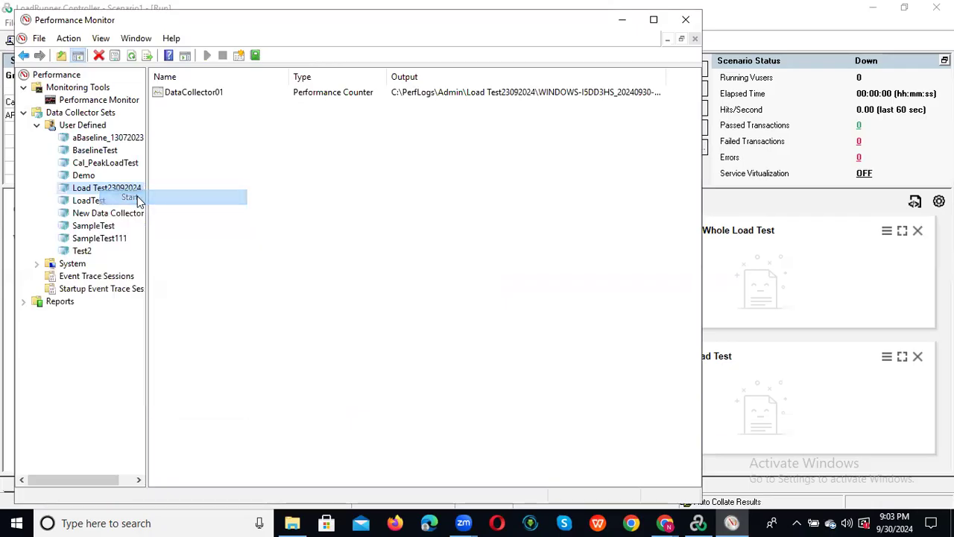
left_click(697, 523)
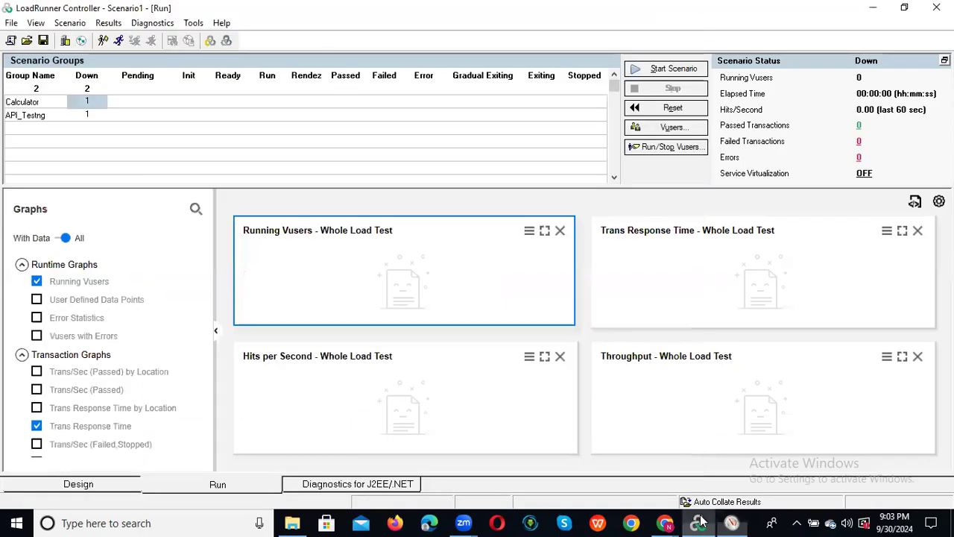
left_click(669, 70)
left_click(471, 305)
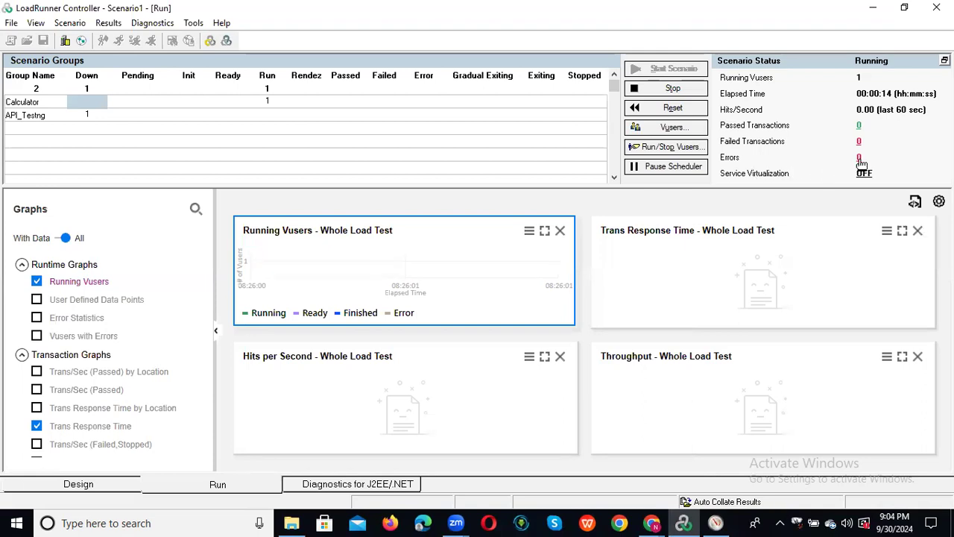
- Examine the Running Vusers, Trans Response Time, Hits per Second and Throughput graphs one by one in enlarged view
double_click(356, 261)
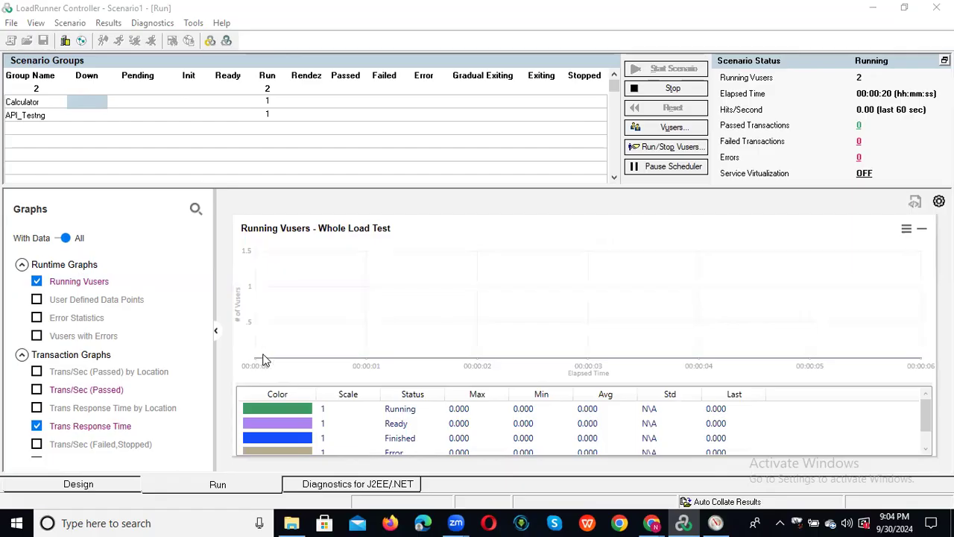
double_click(436, 290)
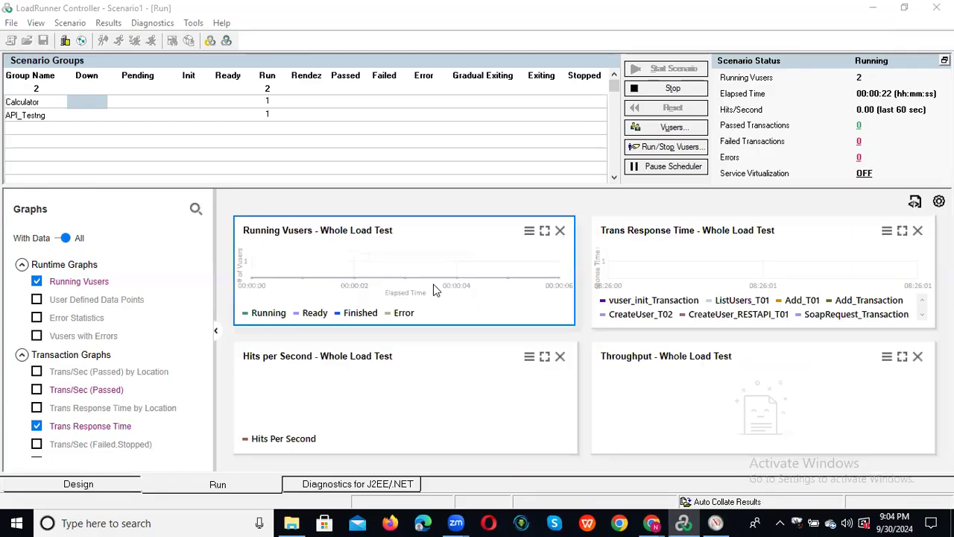
double_click(724, 261)
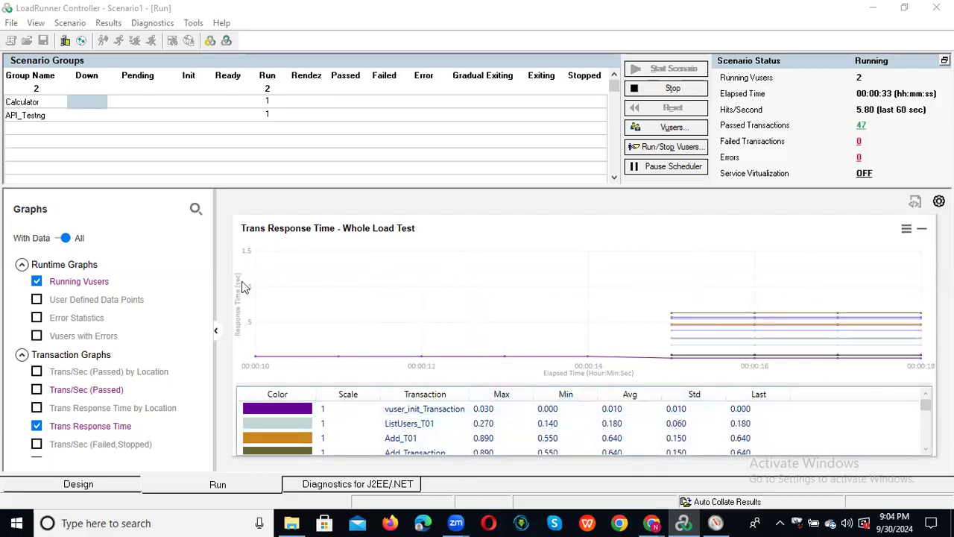
double_click(587, 265)
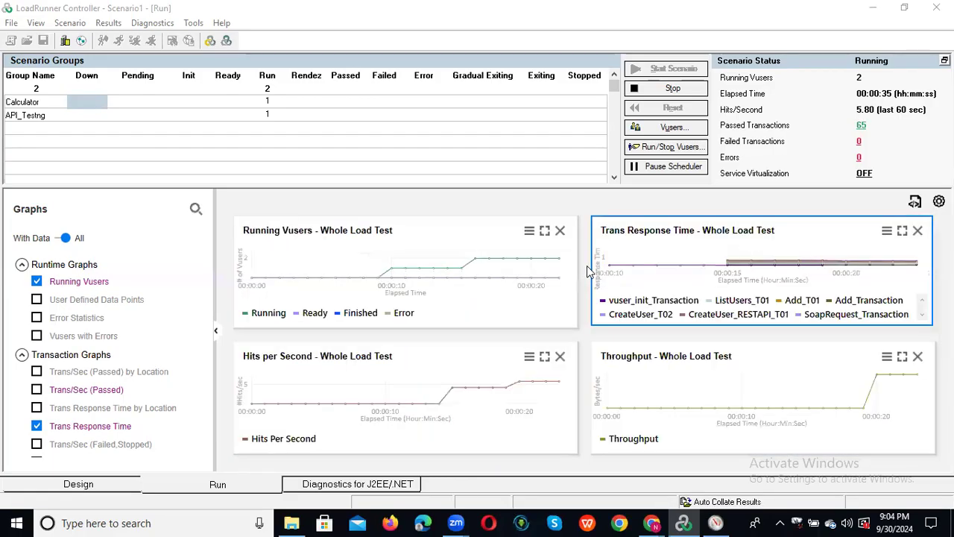
double_click(388, 399)
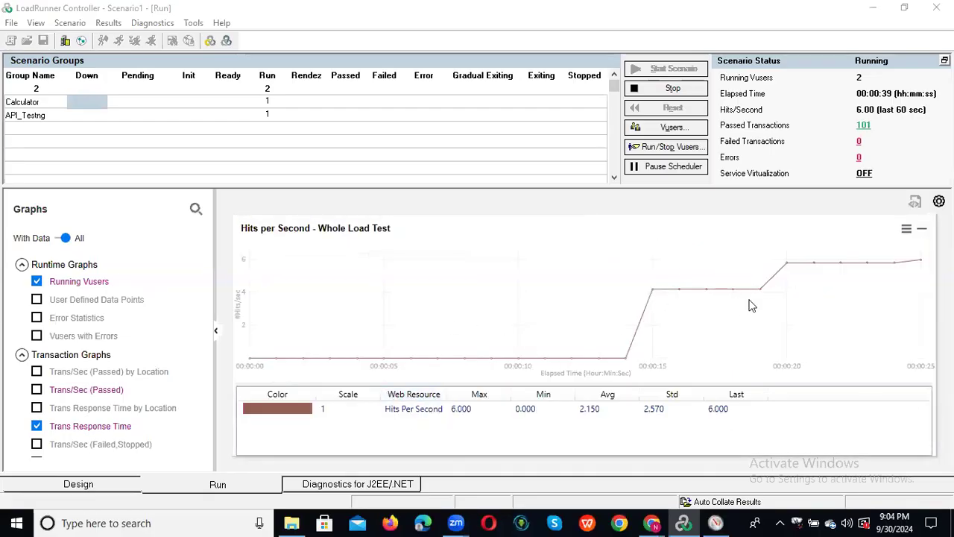
double_click(451, 278)
double_click(685, 353)
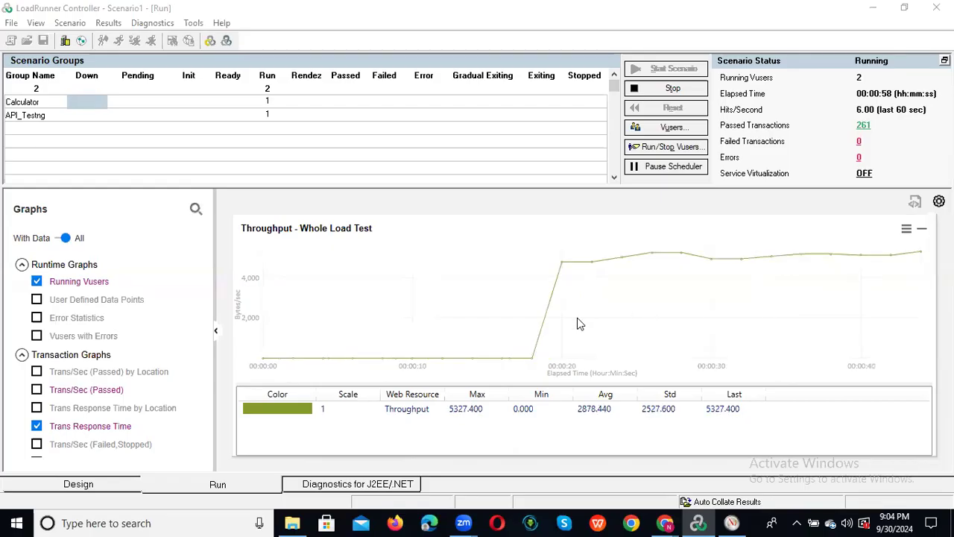
double_click(368, 302)
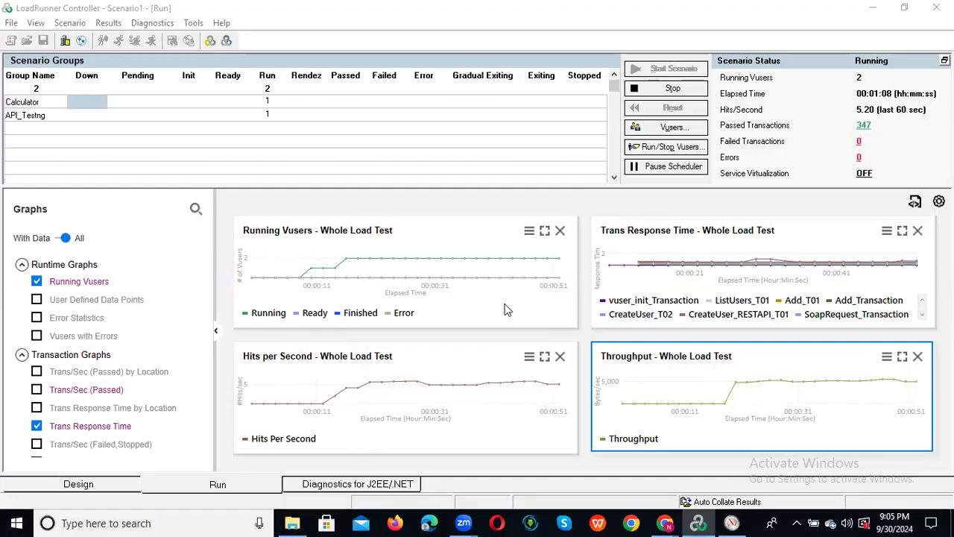
- Add the Trans/Sec (Passed) transaction graph to the displayed run graphs
left_click(413, 244)
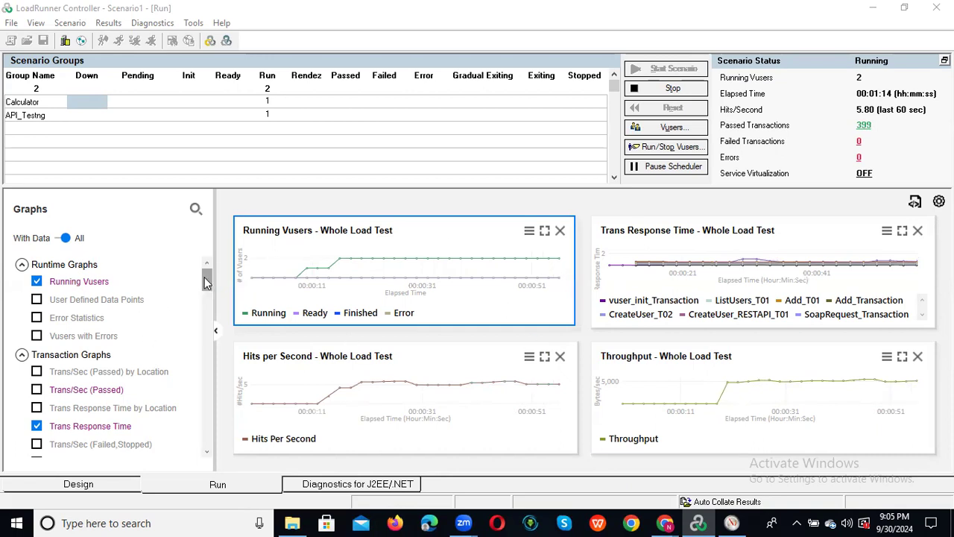
left_click_drag(207, 281, 205, 287)
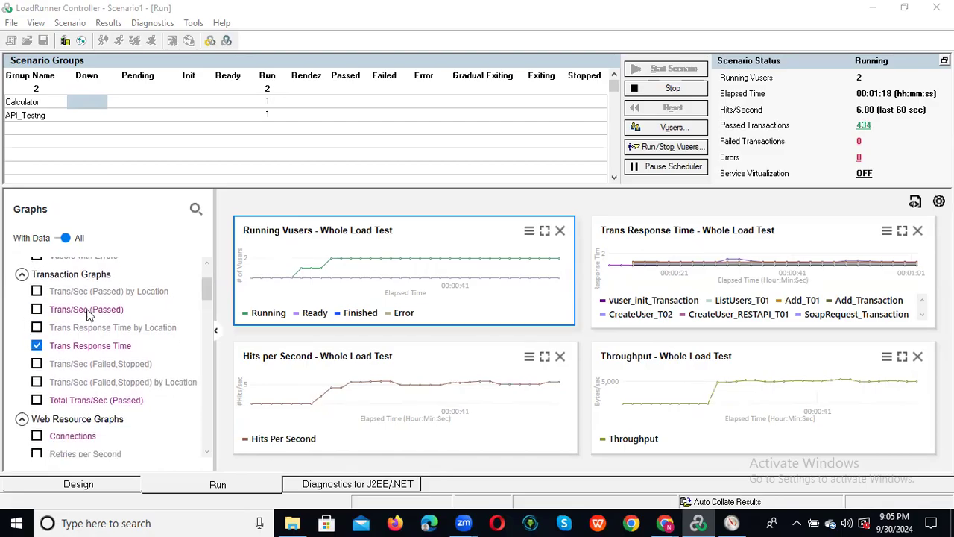
left_click(36, 308)
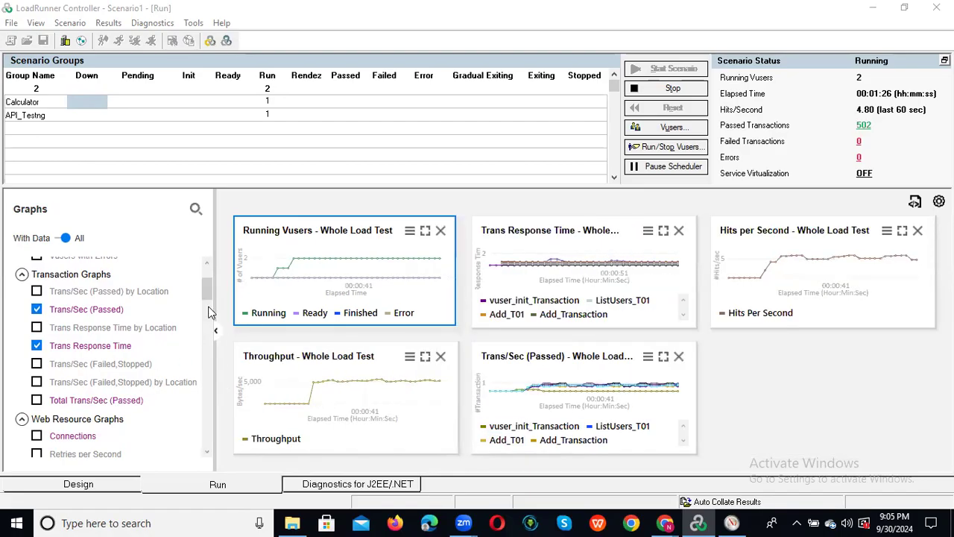
- Add the SiteScope graph to the displayed run graphs
scroll(209, 308, "down", 3)
left_click_drag(208, 304, 202, 415)
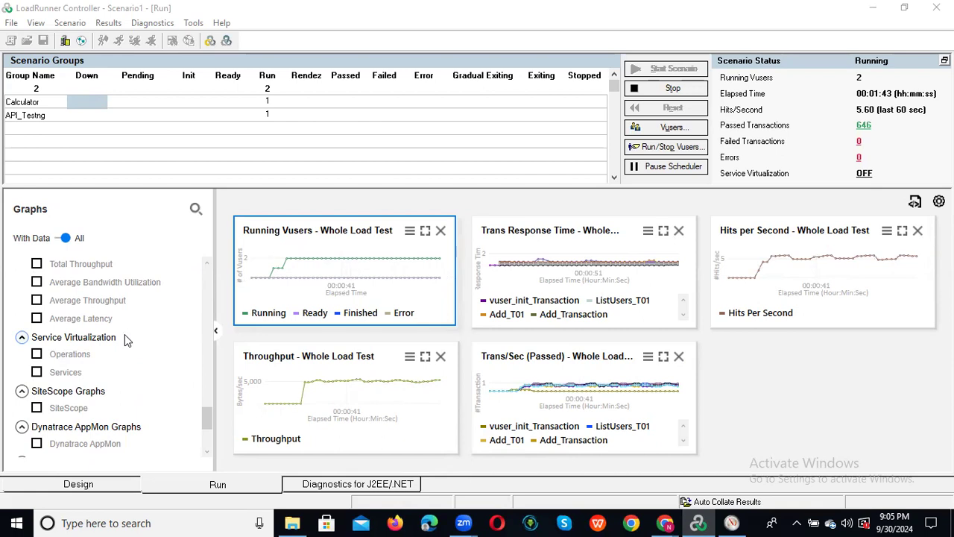
left_click(37, 408)
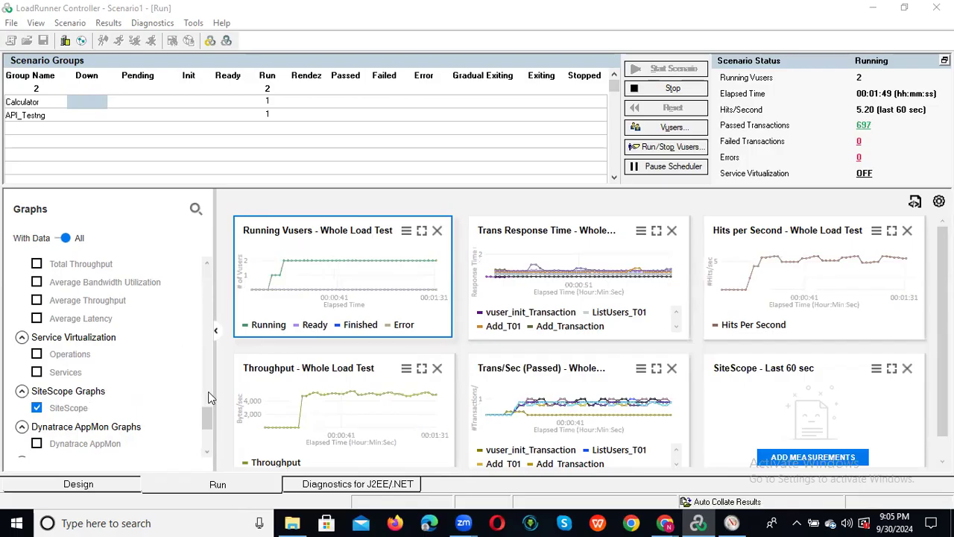
scroll(209, 402, "up", 3)
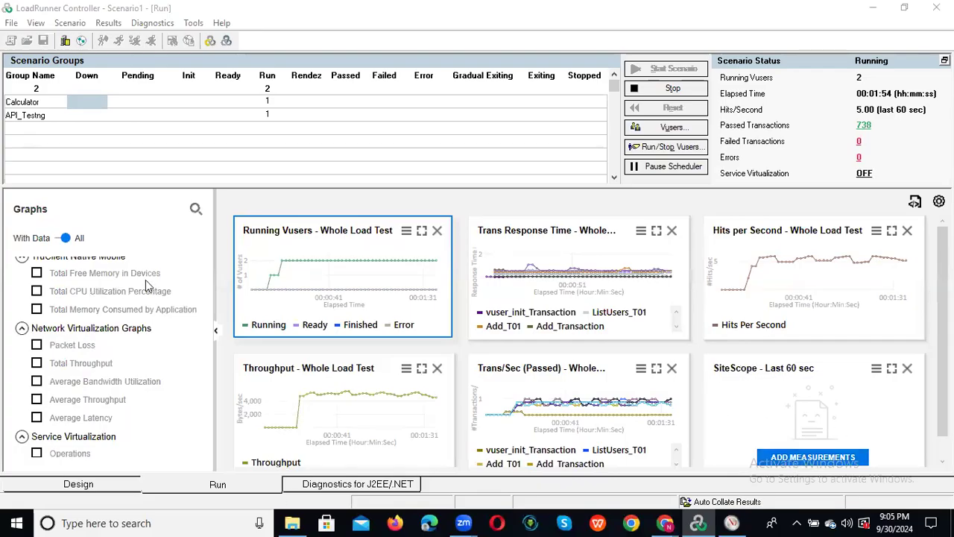
left_click_drag(203, 395, 208, 286)
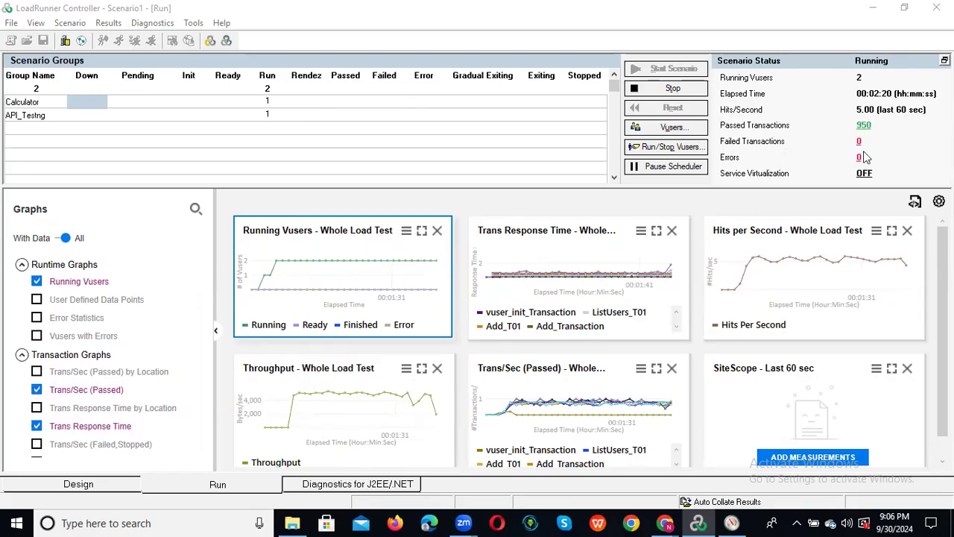
- Switch to Performance Monitor and list the user-defined reports stored under Load Test23092024
left_click(732, 522)
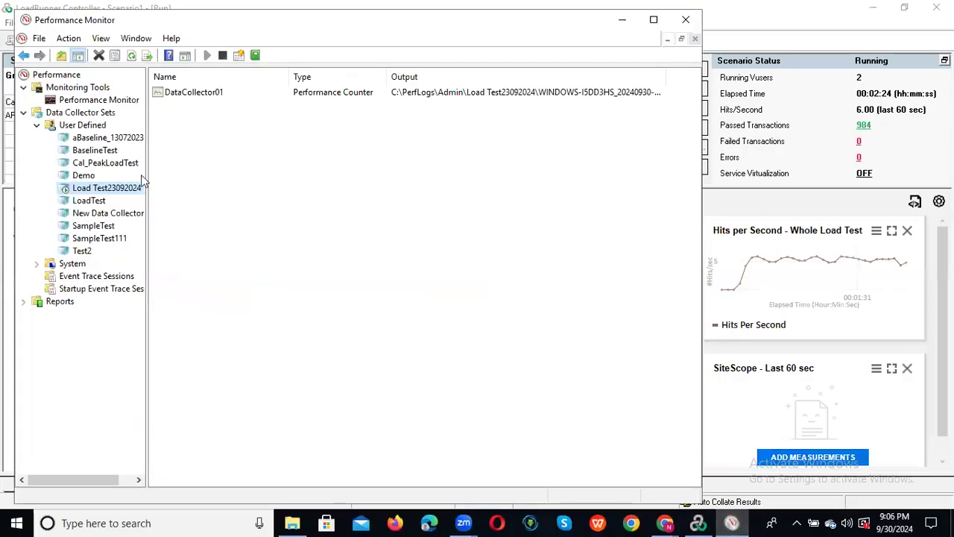
left_click(23, 302)
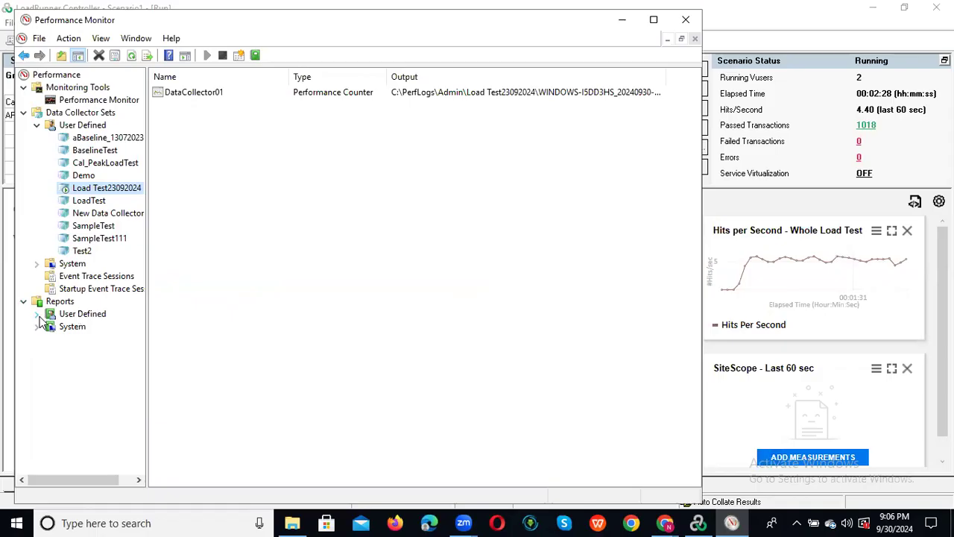
left_click(38, 314)
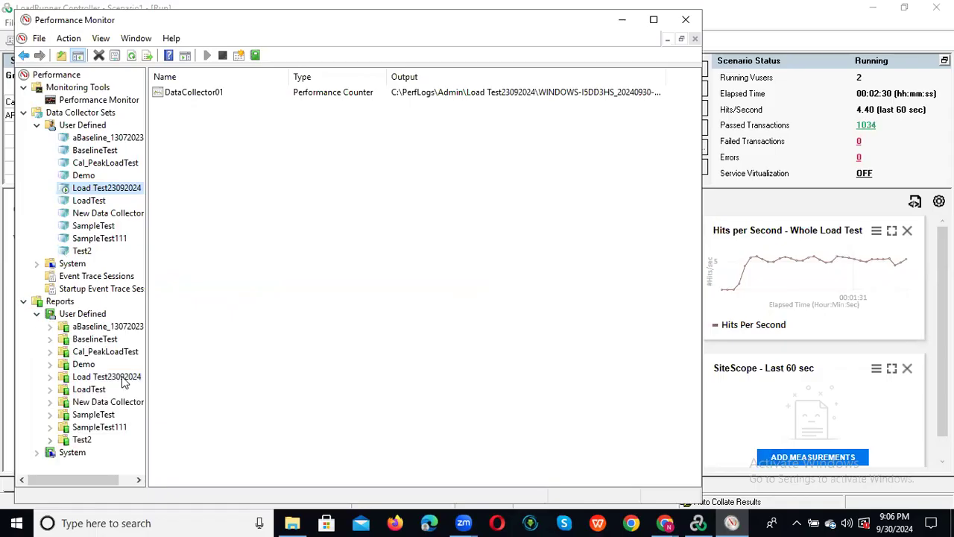
left_click(106, 376)
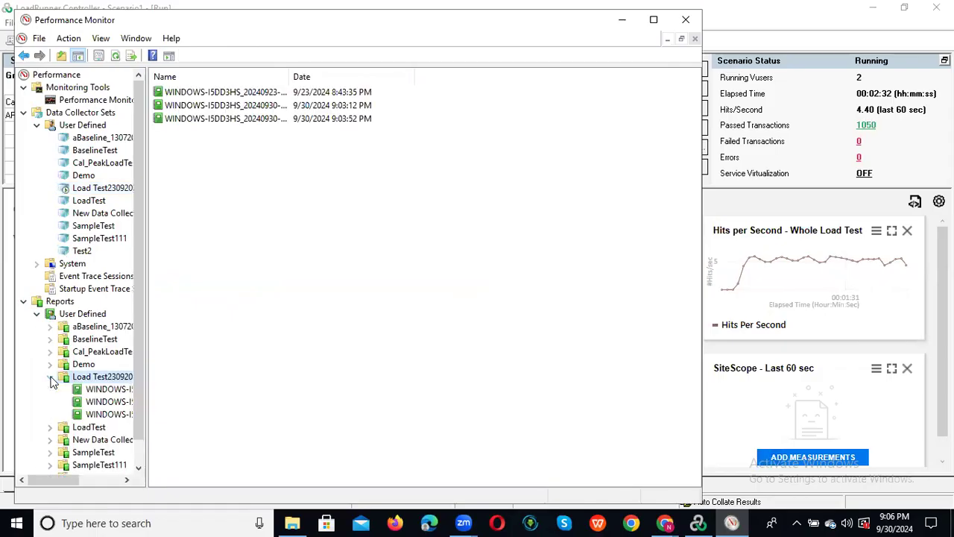
- View the three Load Test23092024 reports one by one, check the newest one's report status, and return to LoadRunner Controller
left_click(101, 394)
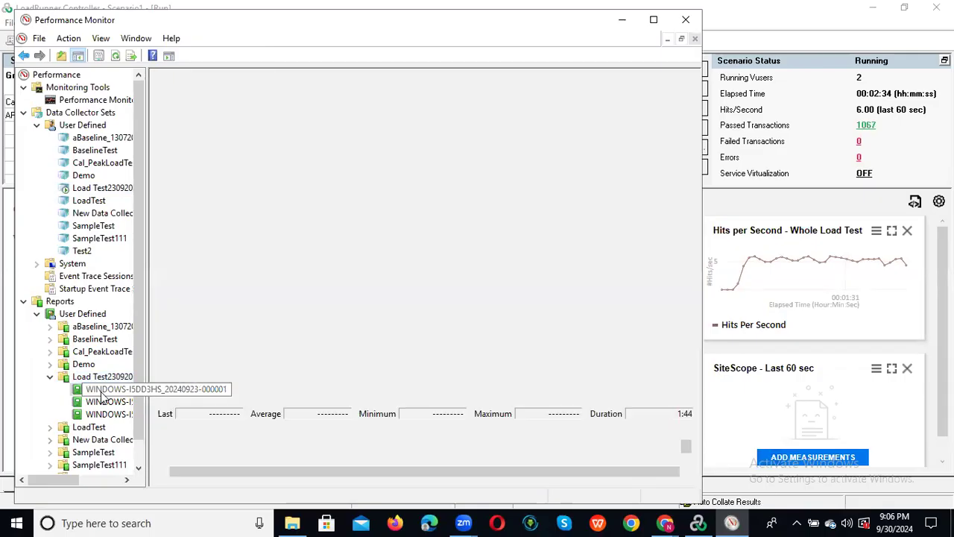
left_click(105, 403)
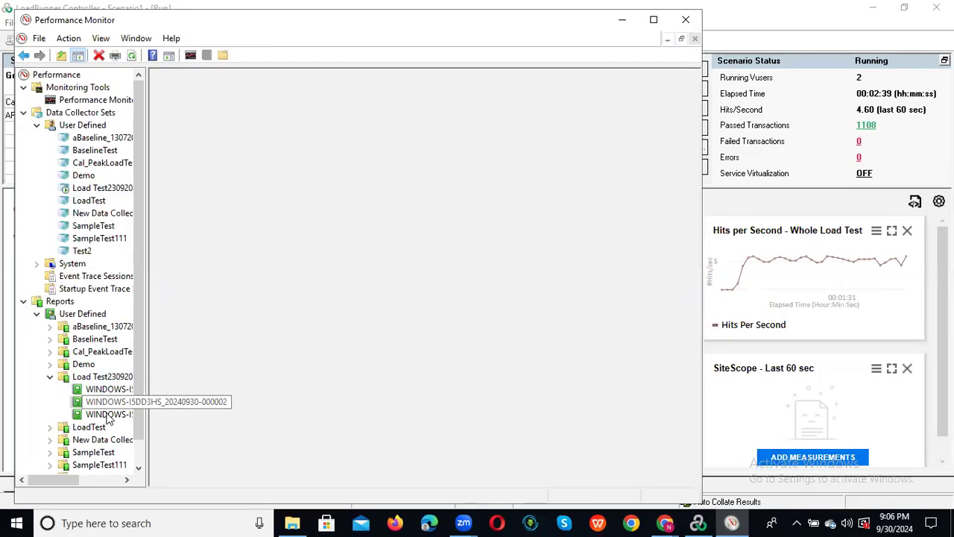
left_click(128, 415)
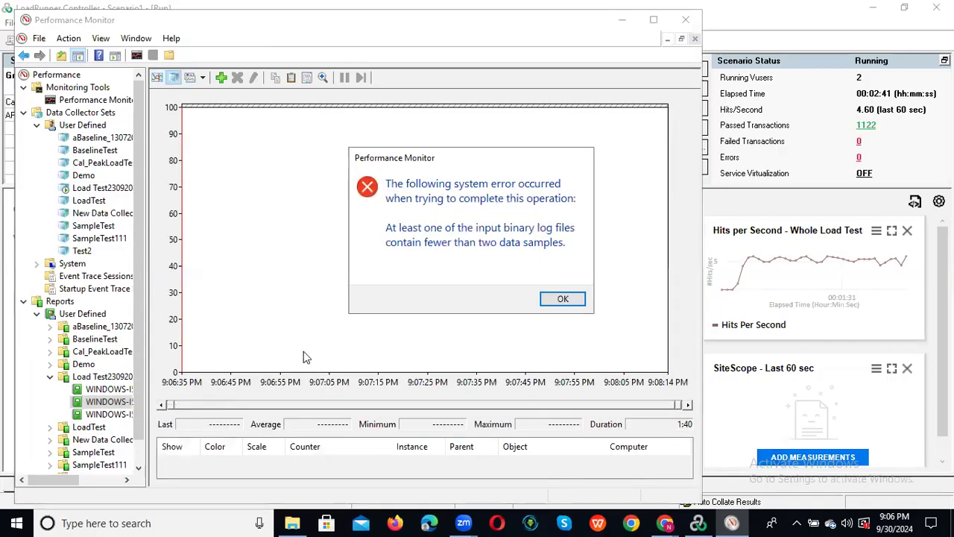
left_click(564, 300)
left_click(119, 414)
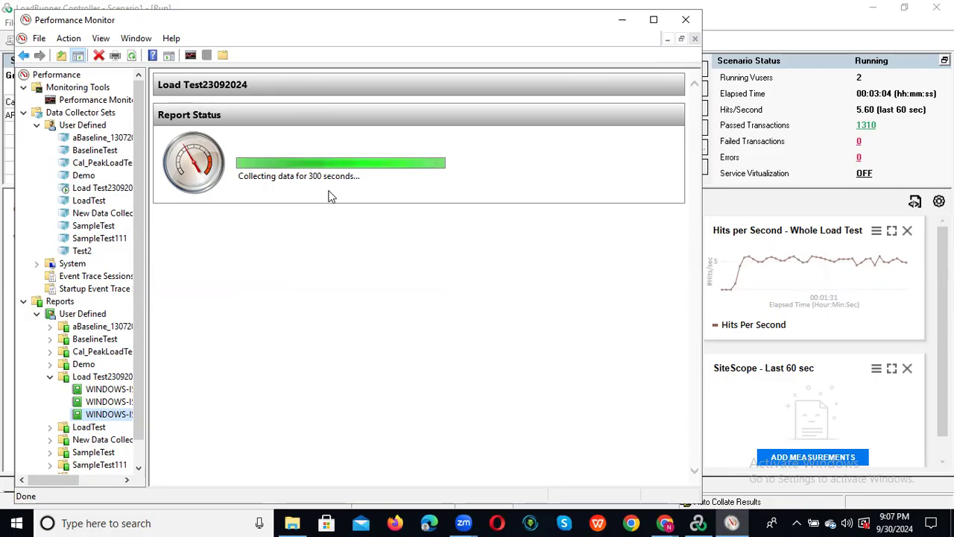
left_click(623, 26)
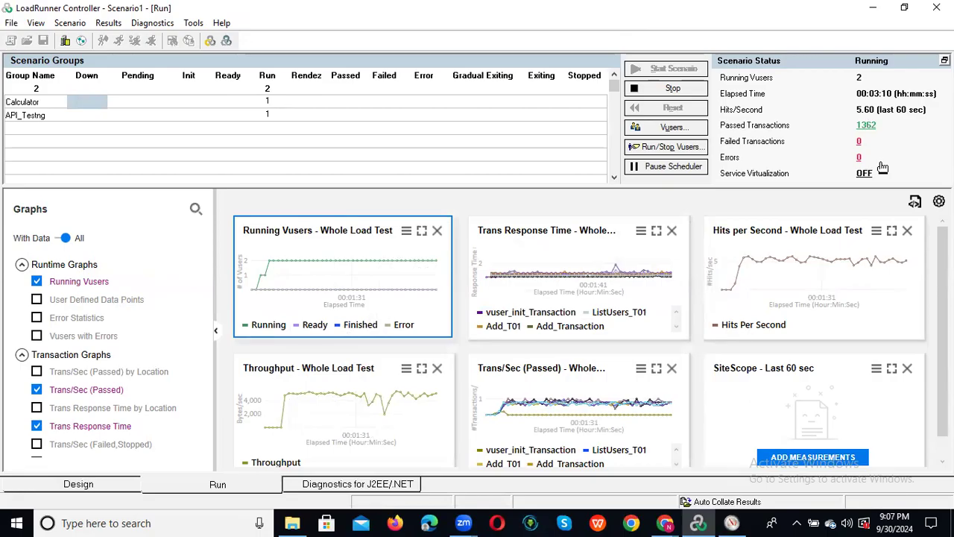
- Inspect the Vusers of the API_Testng group and the run-time actions offered for the Calculator group
left_click(686, 128)
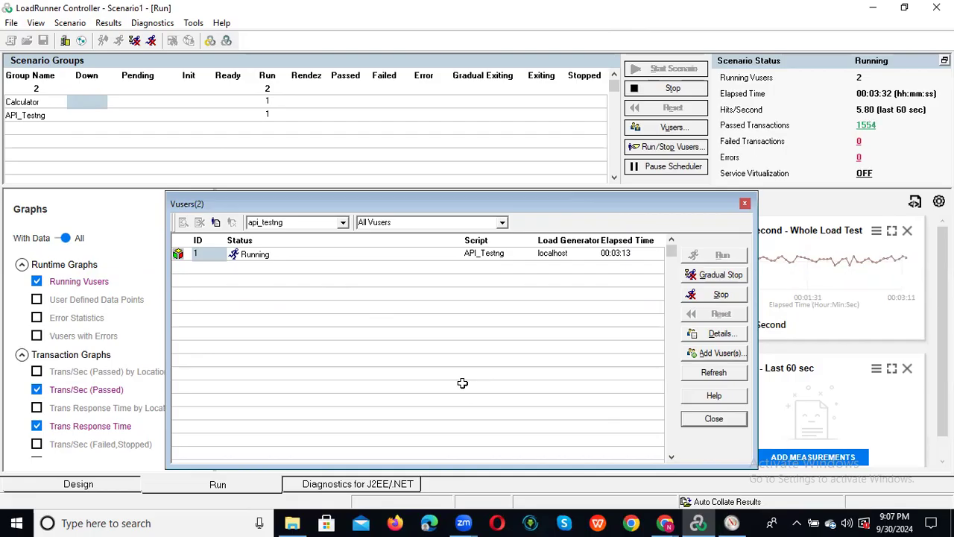
left_click(745, 204)
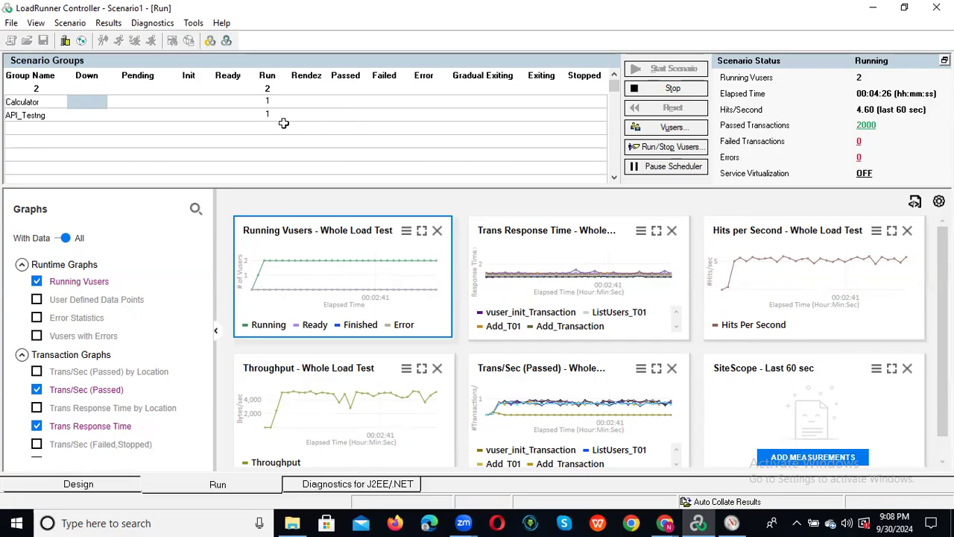
left_click(274, 102)
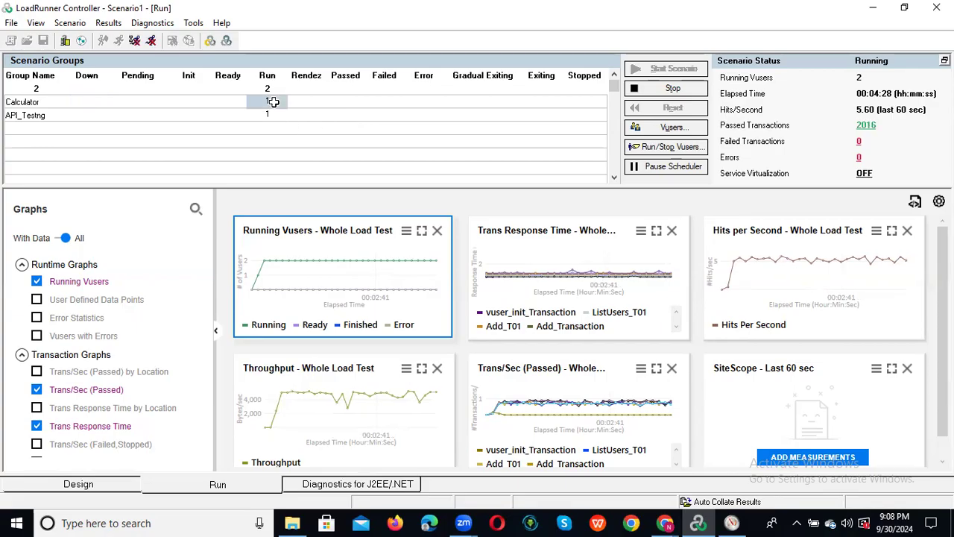
right_click(274, 102)
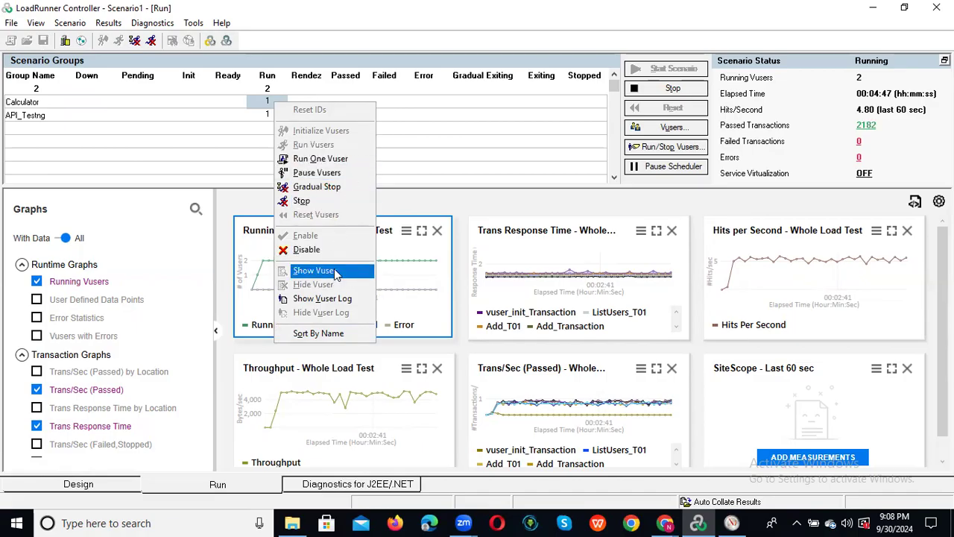
left_click(443, 152)
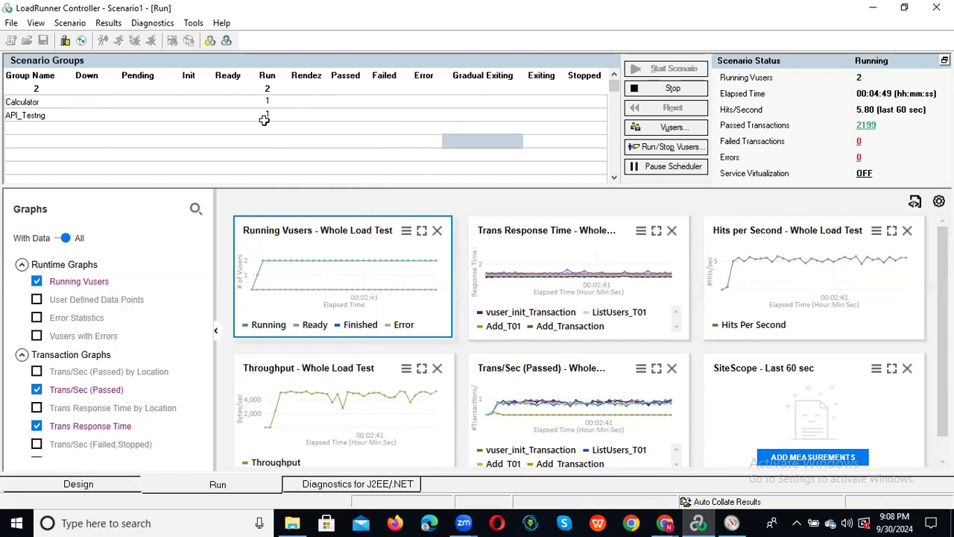
left_click(276, 110)
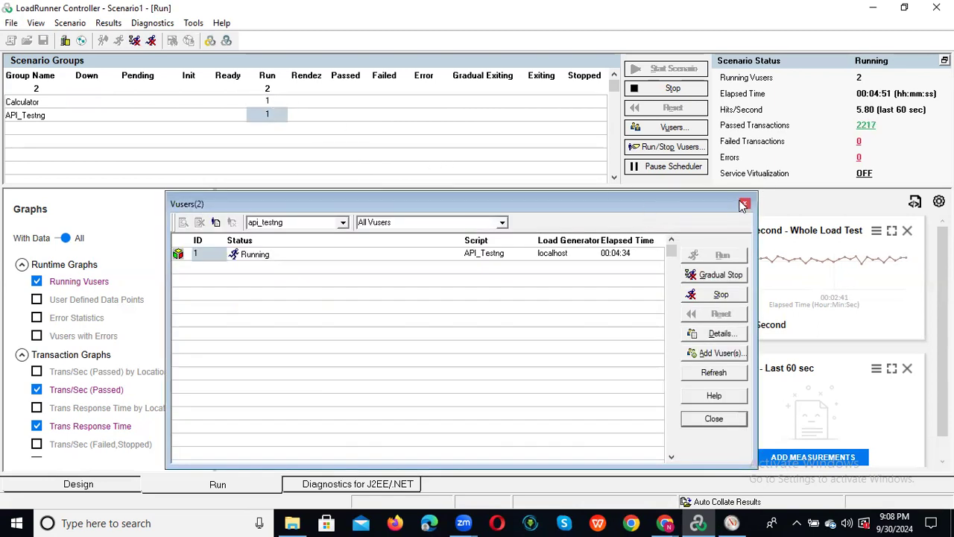
left_click(744, 206)
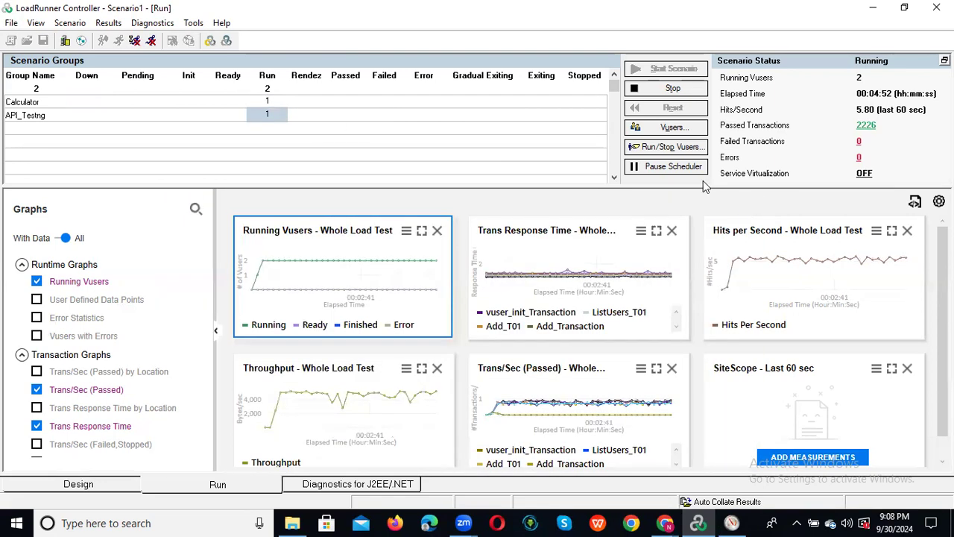
left_click(271, 98)
left_click(268, 113)
left_click(271, 98)
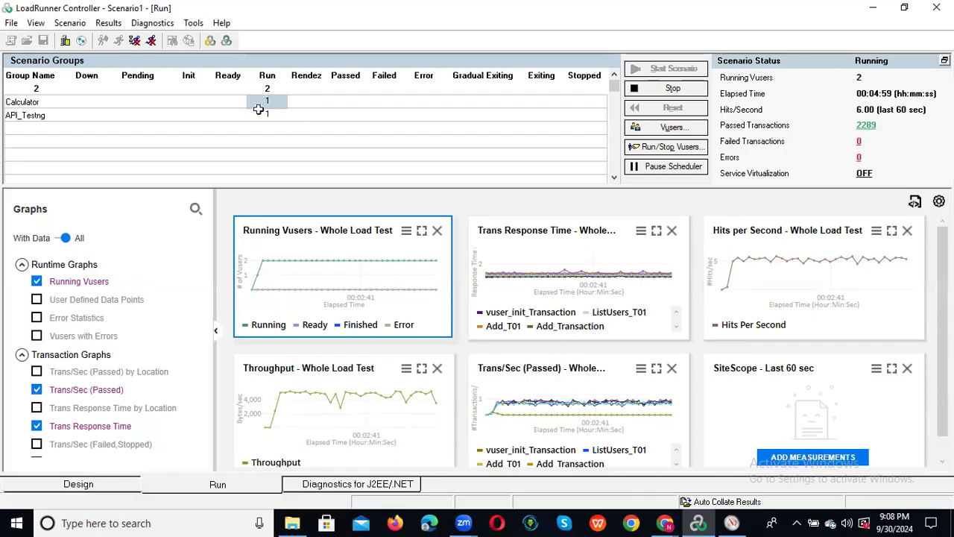
left_click(258, 112)
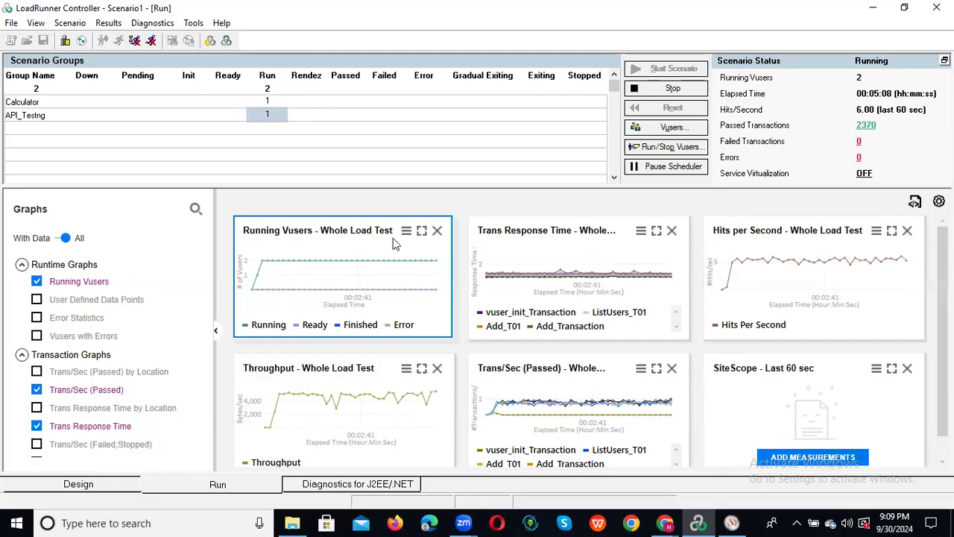
left_click(329, 131)
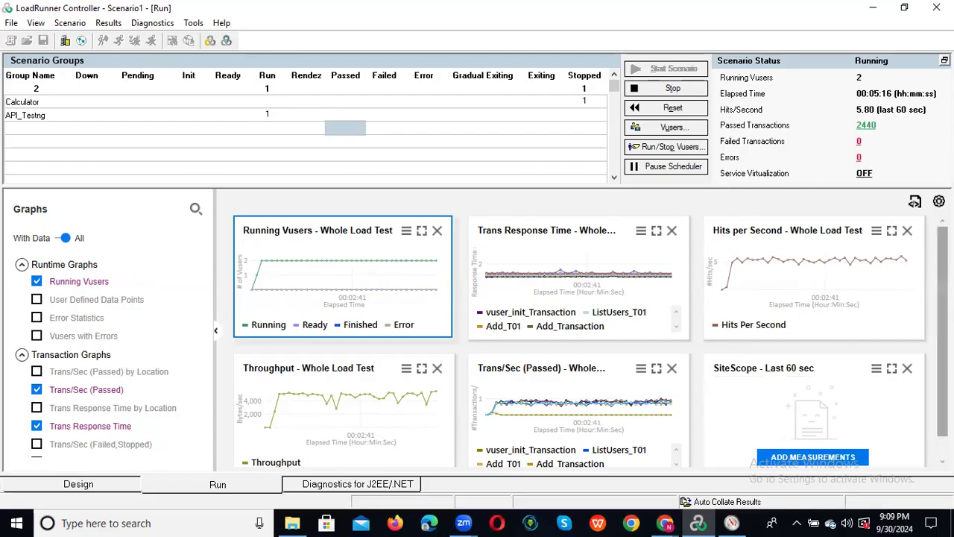
scroll(590, 341, "down", 1)
scroll(590, 341, "up", 1)
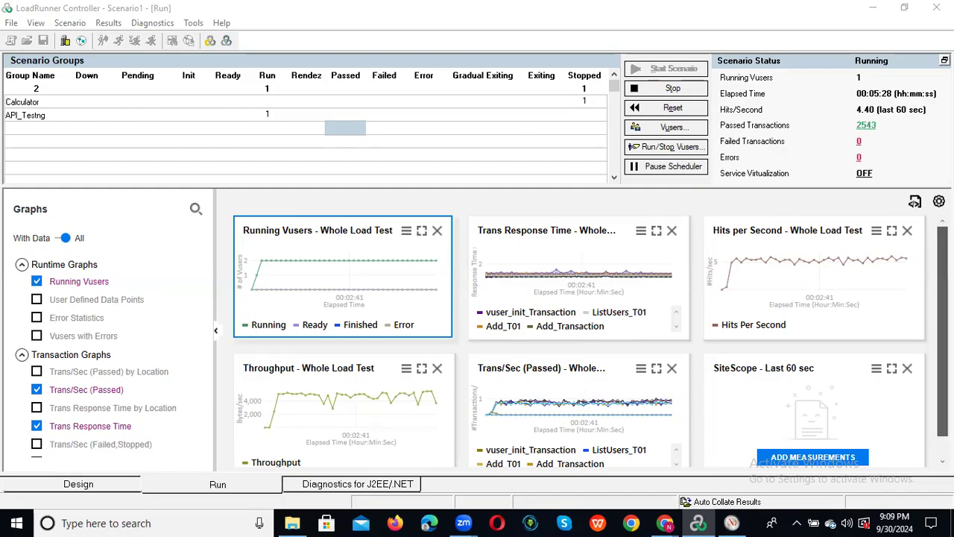
scroll(589, 342, "down", 1)
scroll(588, 343, "up", 1)
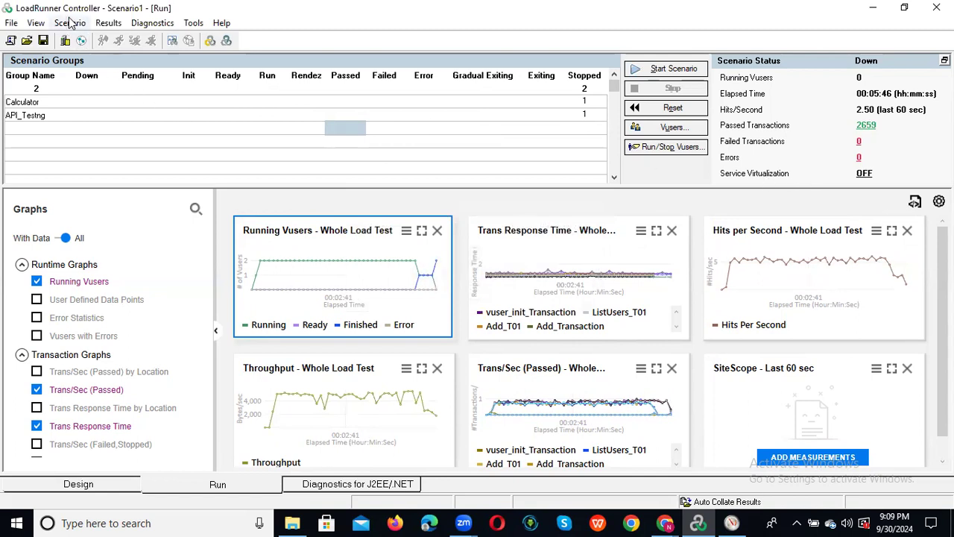
- Analyze the finished scenario's results in LoadRunner Analysis and load the complete analysis data
left_click(108, 25)
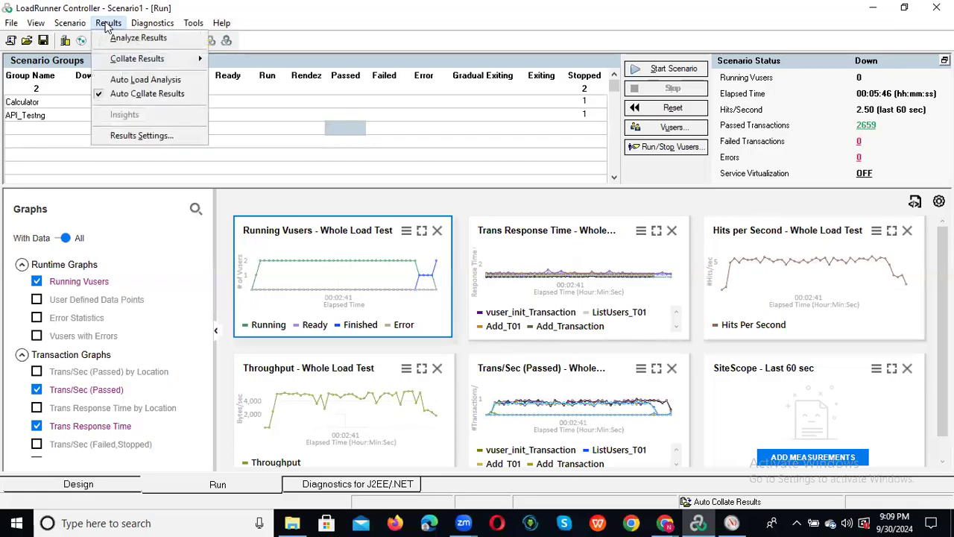
left_click(142, 39)
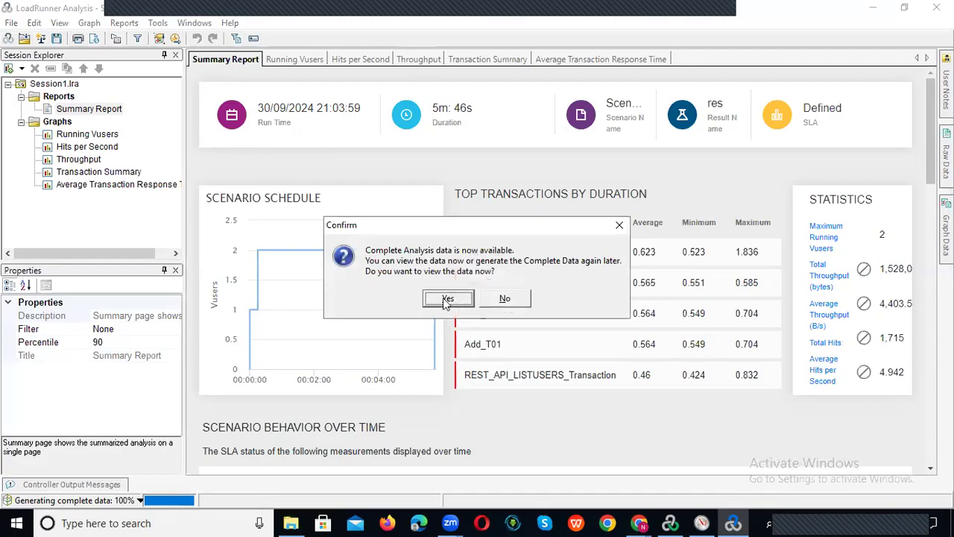
left_click(447, 298)
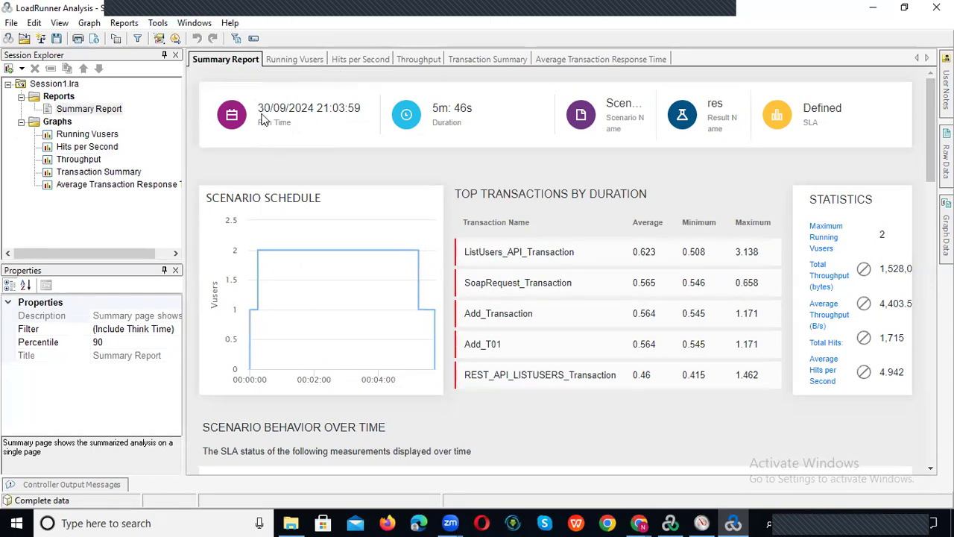
- Examine the run time, duration and SLA entries in the header of the Summary Report
left_click_drag(337, 97, 349, 110)
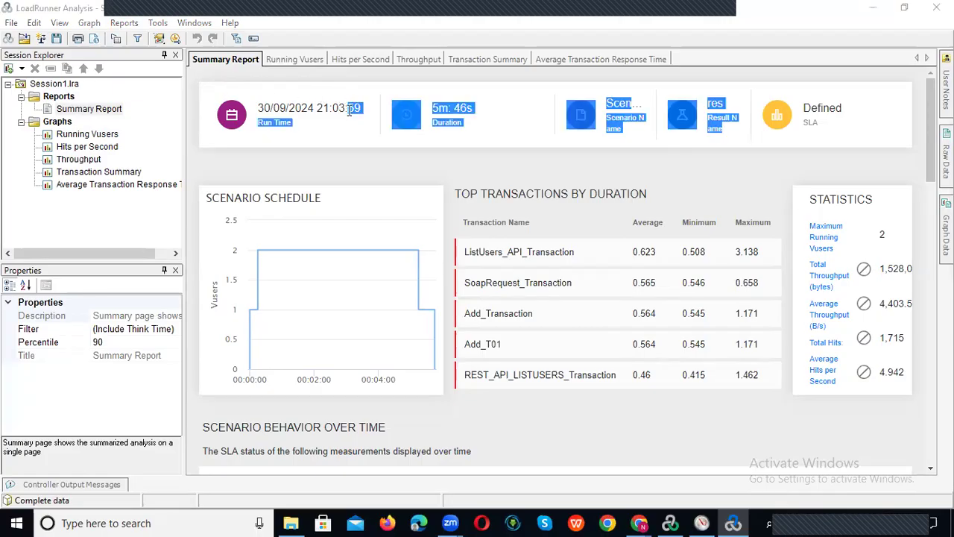
left_click(355, 109)
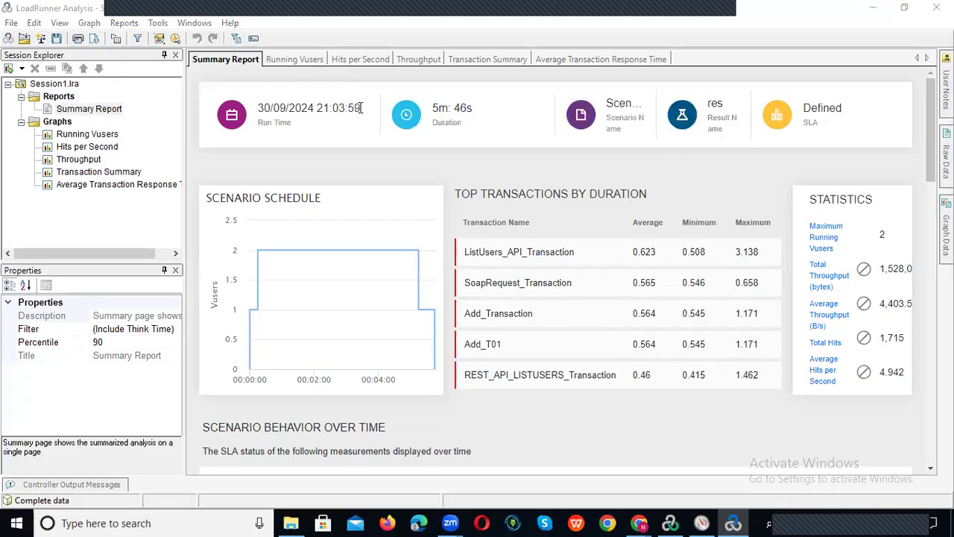
left_click_drag(361, 108, 317, 105)
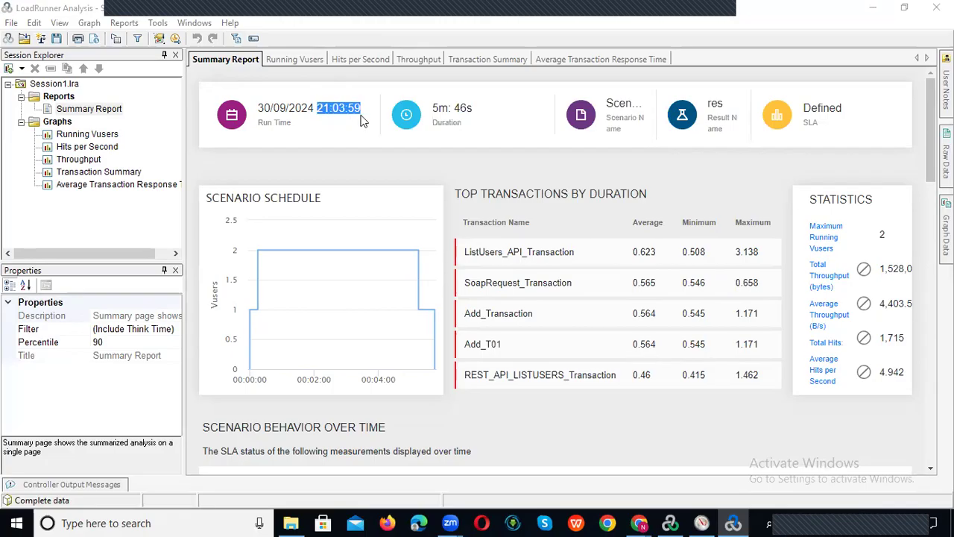
left_click_drag(433, 109, 476, 112)
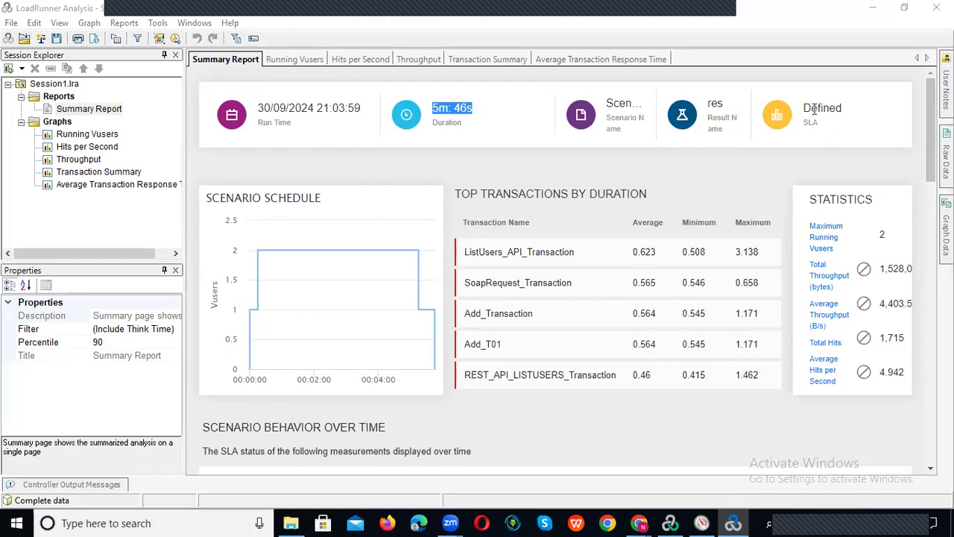
mouse_move(806, 107)
left_mouse_down()
mouse_move(847, 110)
mouse_move(803, 121)
left_mouse_up()
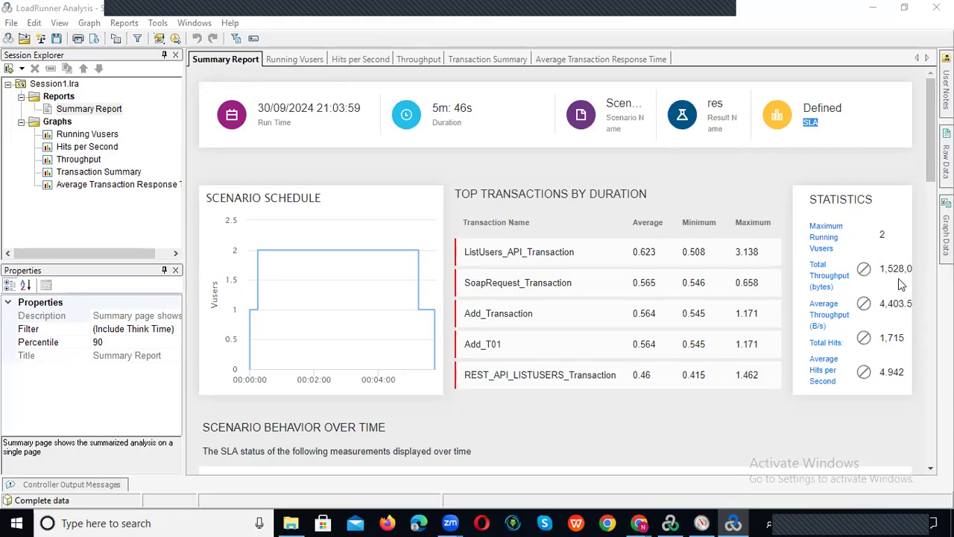
- Review the top transactions by duration and the SLA status of each measurement under Scenario Behavior Over Time
left_click(861, 484)
scroll(855, 468, "down", 2)
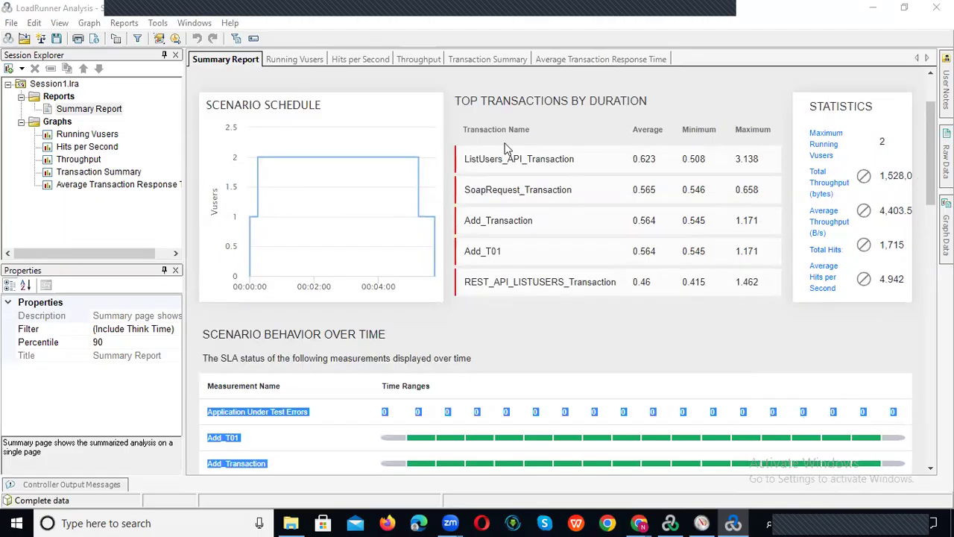
left_click_drag(452, 103, 639, 104)
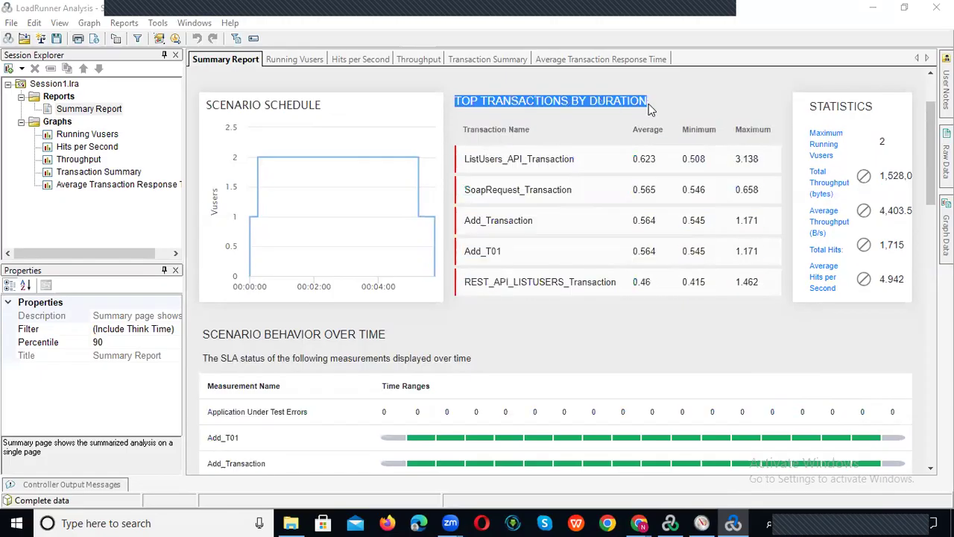
left_click(649, 105)
left_click_drag(650, 102, 460, 101)
left_click(689, 334)
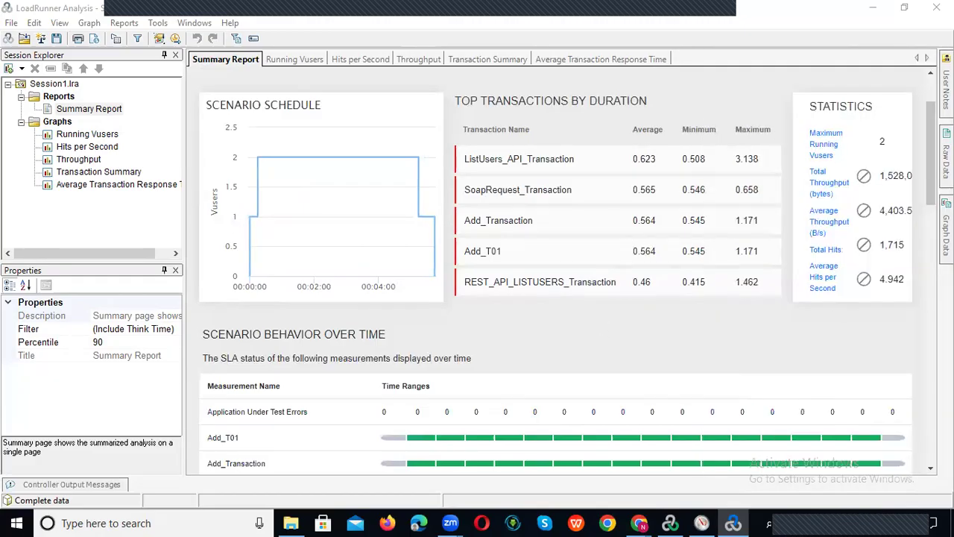
left_click_drag(931, 196, 918, 248)
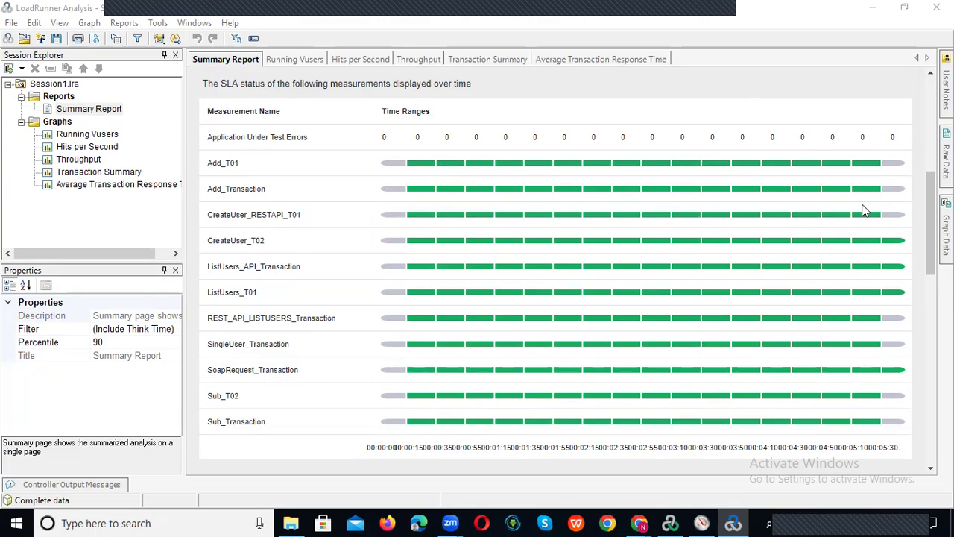
- Review the Transactions table of the Summary Report, checking the SLA status and average response time of Add_T01
left_click_drag(930, 217, 930, 342)
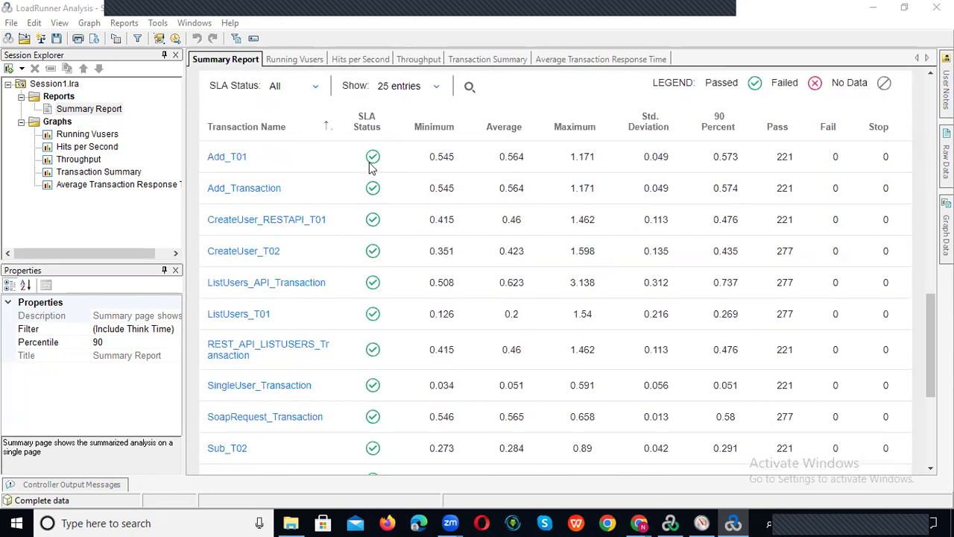
mouse_move(930, 342)
left_mouse_down()
mouse_move(928, 384)
mouse_move(922, 339)
left_mouse_up()
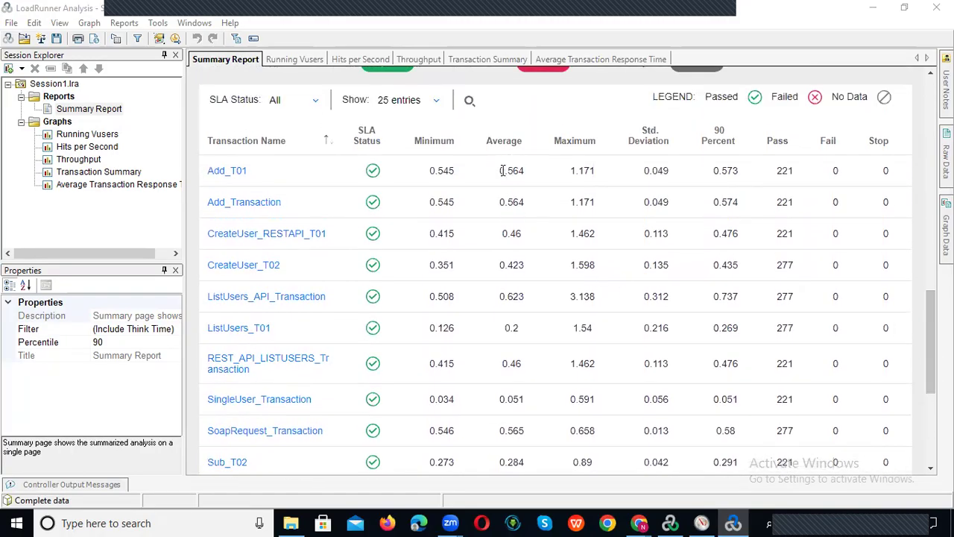
left_click_drag(501, 170, 525, 173)
mouse_move(931, 342)
left_mouse_down()
mouse_move(931, 400)
mouse_move(927, 249)
mouse_move(929, 328)
left_mouse_up()
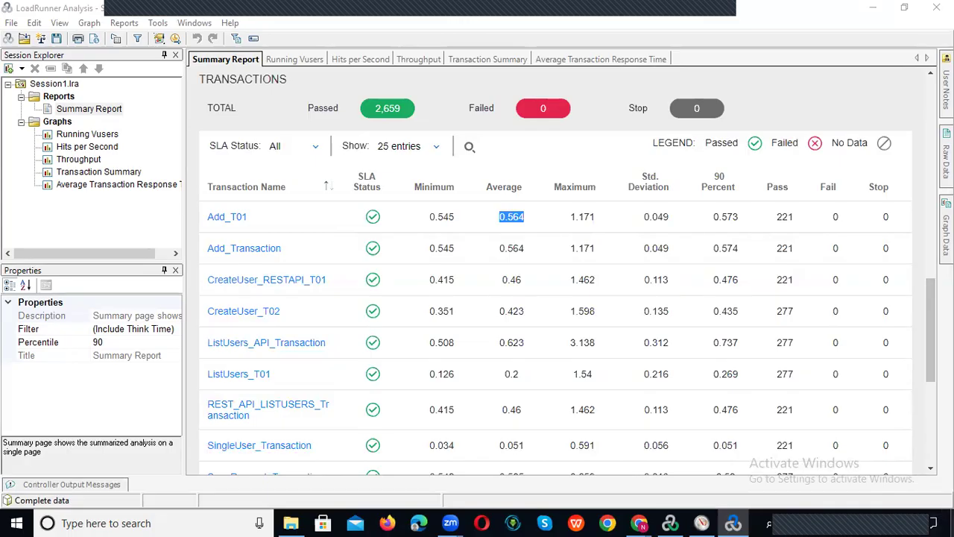
- Open the sample Report0117 spreadsheet from the desktop in WPS Office, look through its report sections and minimize it
left_click(952, 522)
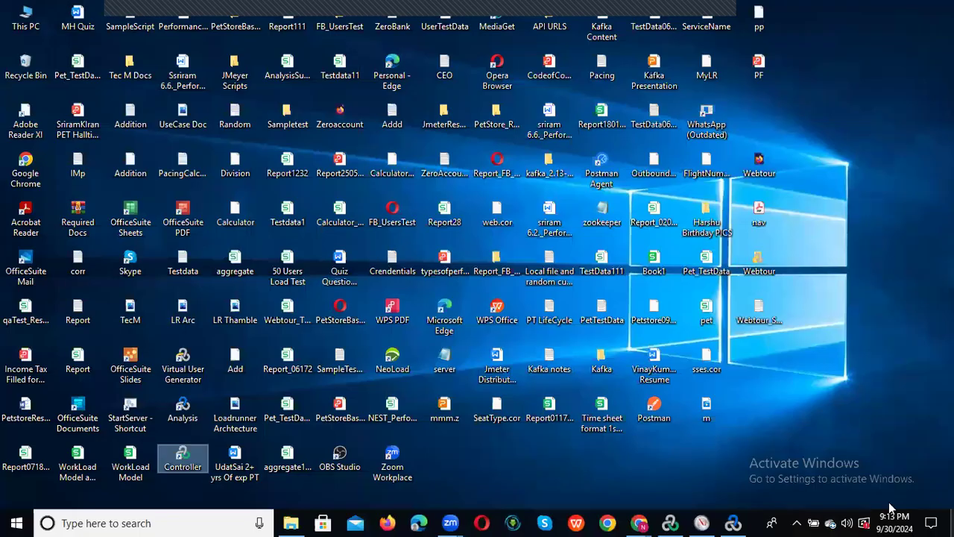
double_click(553, 406)
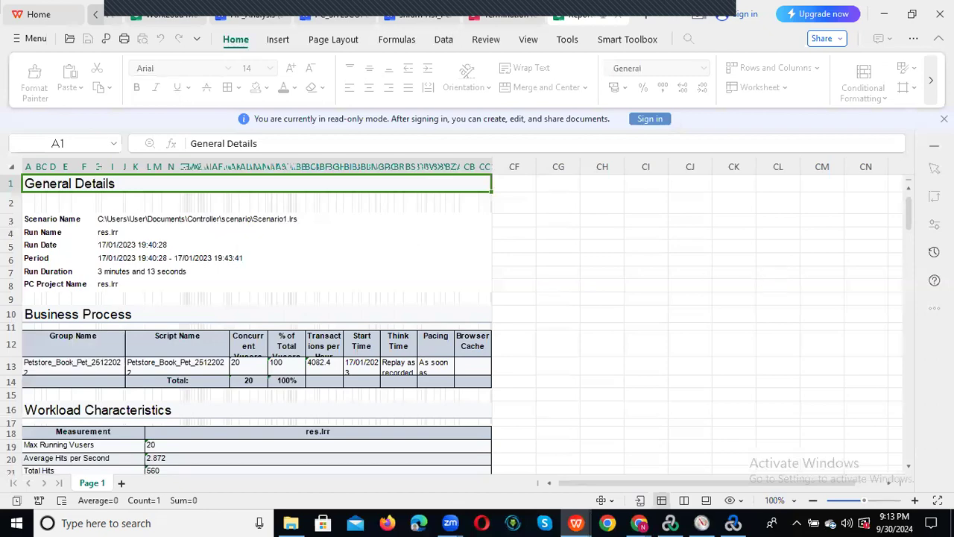
left_click_drag(908, 216, 902, 373)
left_click(884, 14)
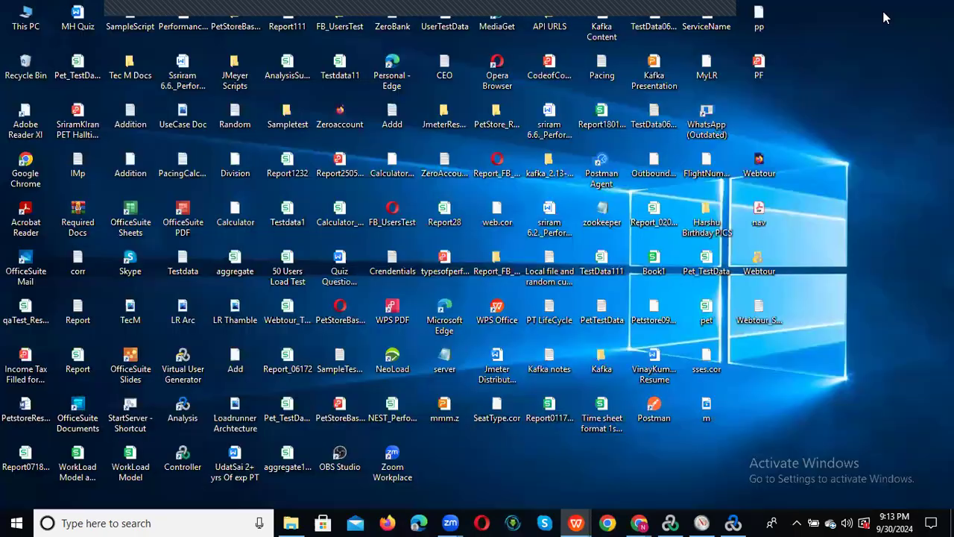
- Switch back to LoadRunner Analysis and generate a new report from the Customer facing (for cross session) template
left_click(733, 523)
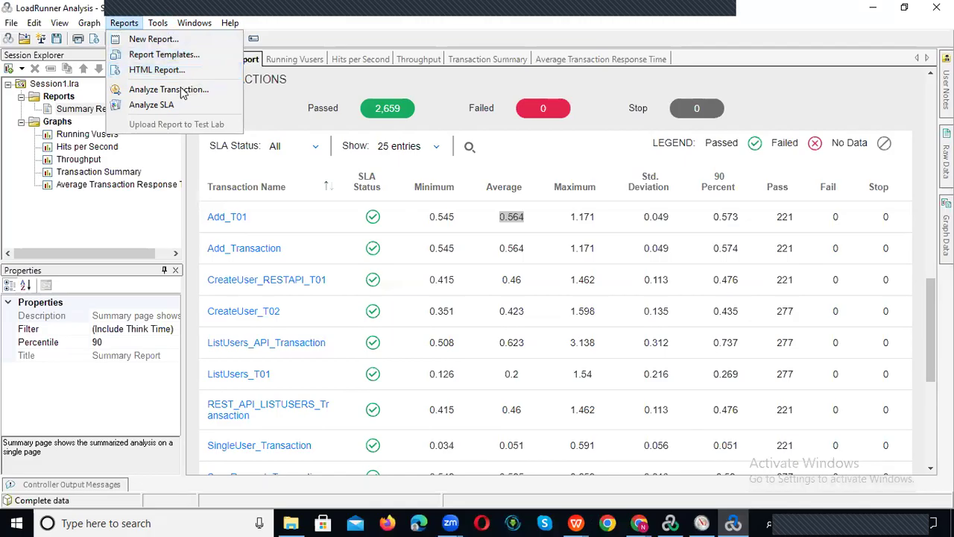
left_click(204, 38)
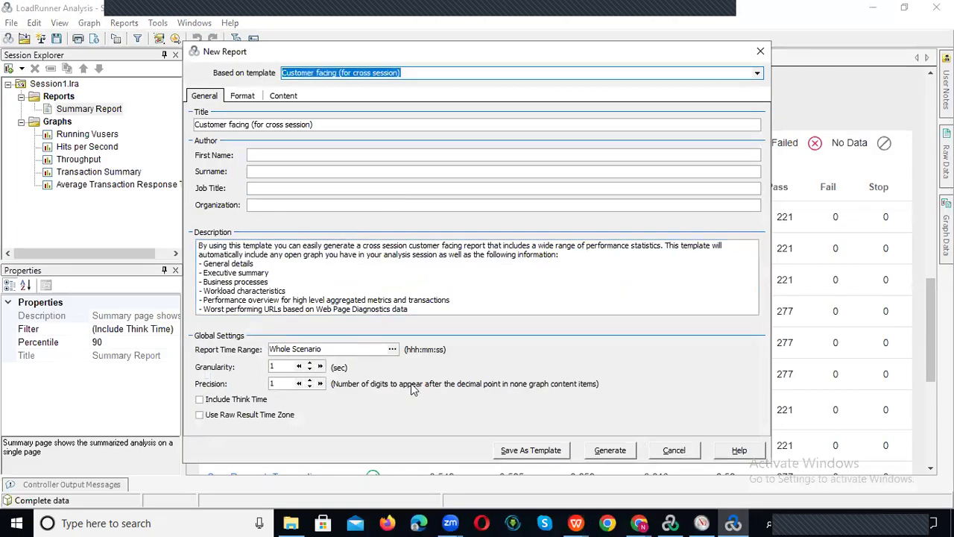
left_click(610, 450)
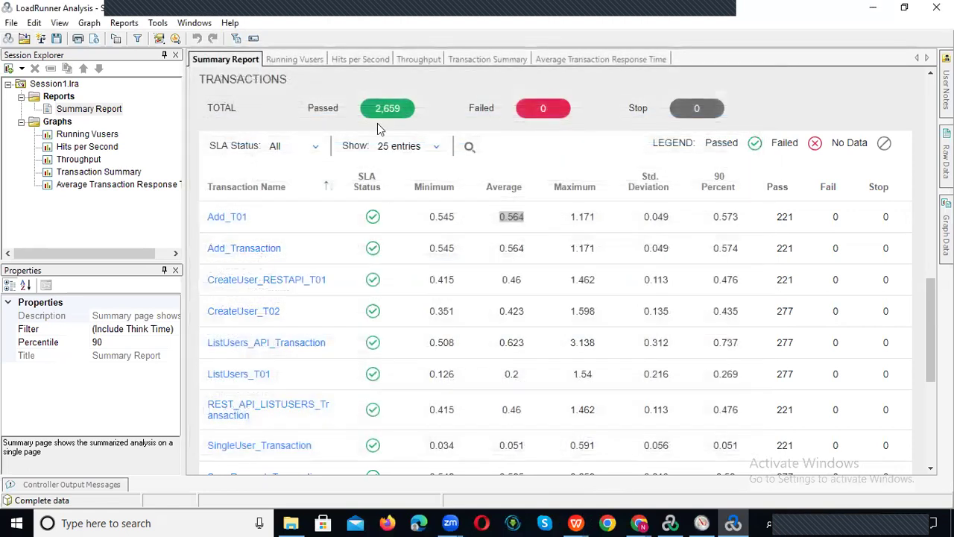
left_click(155, 86)
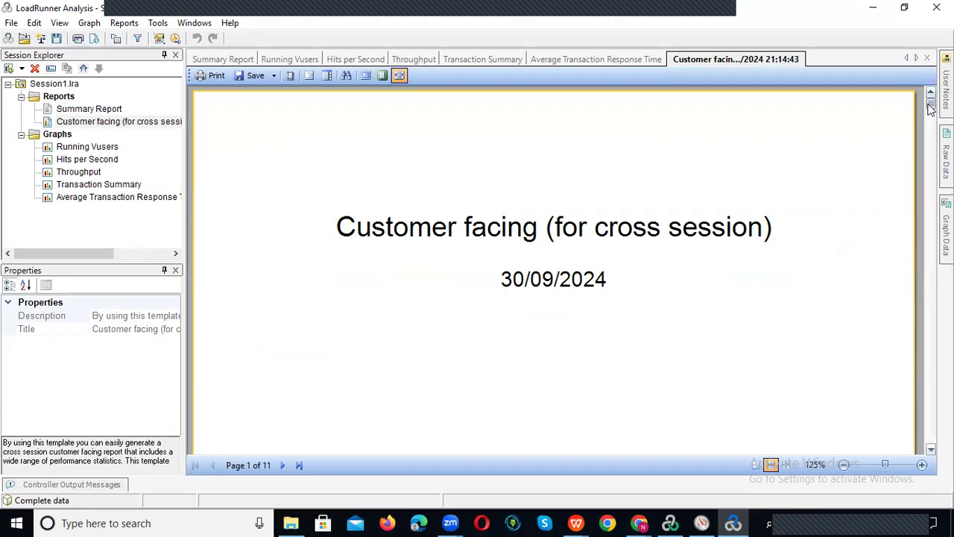
- Read the General Details section of the generated customer-facing report
scroll(931, 110, "down", 2)
left_click_drag(930, 110, 926, 136)
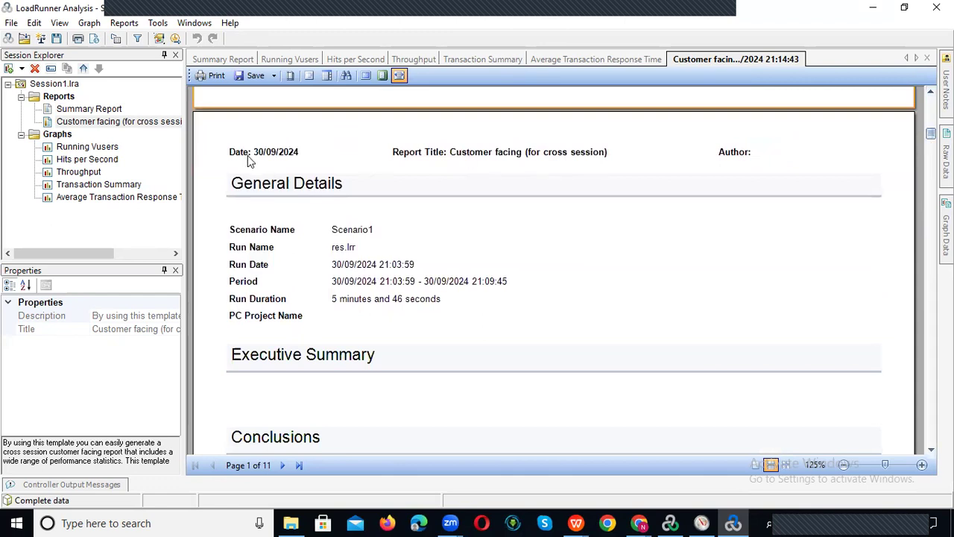
left_click(254, 184)
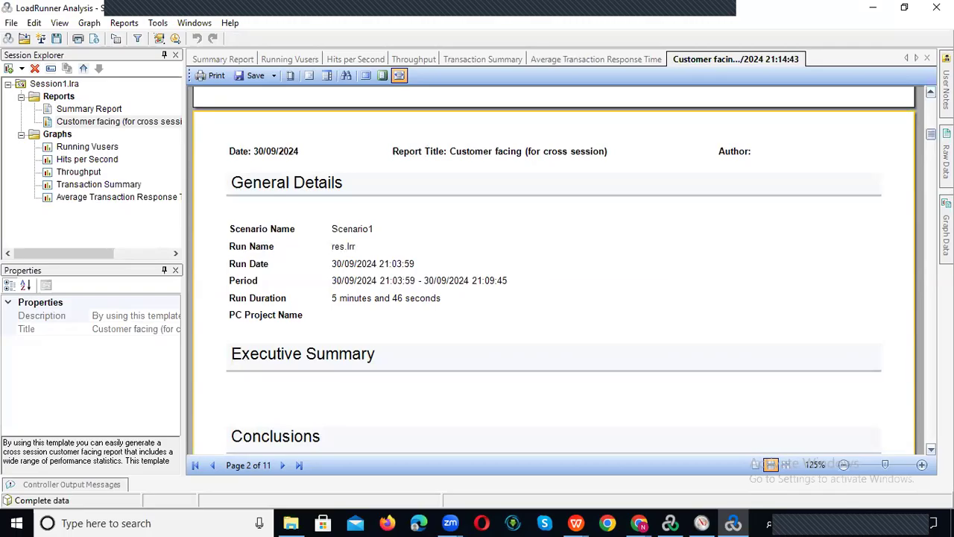
- Review the Business Process table and the transactions listed for the API_Testng and Calculator scripts
left_click(931, 450)
left_click(931, 449)
left_click(931, 449)
left_click(931, 450)
scroll(565, 326, "down", 4)
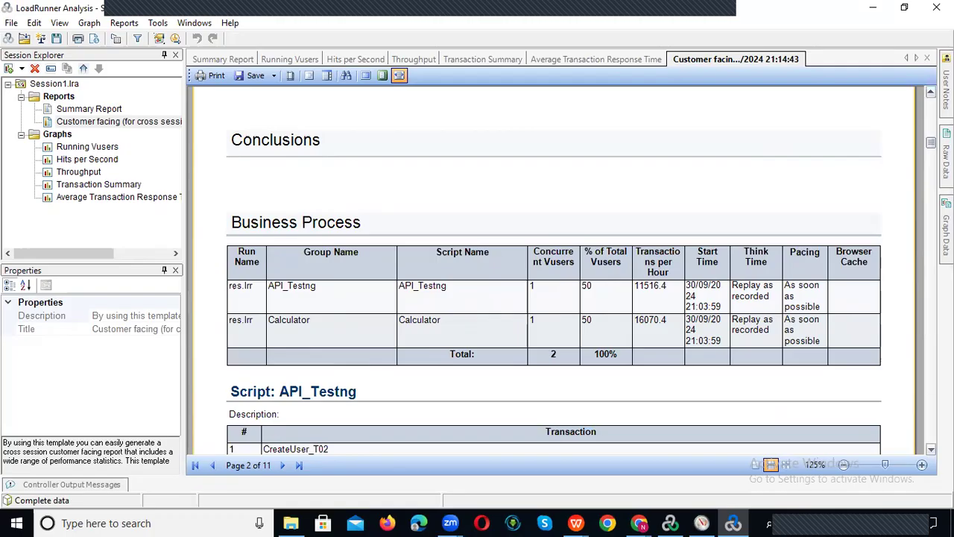
left_click(930, 449)
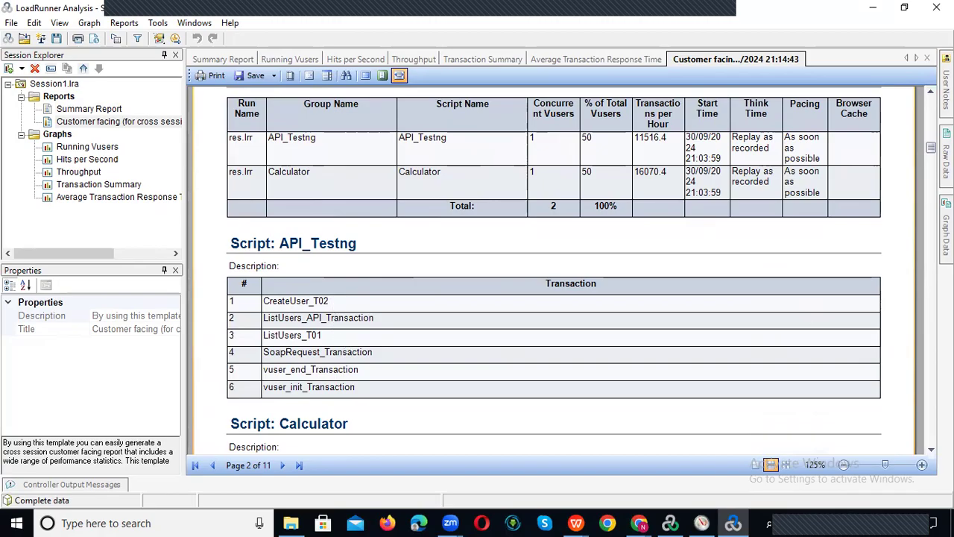
scroll(813, 330, "down", 1)
scroll(554, 270, "down", 5)
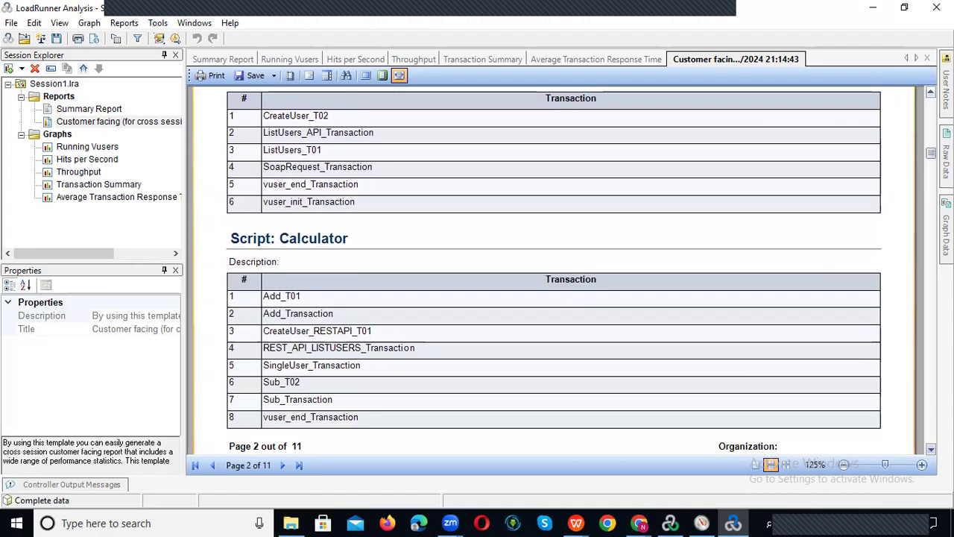
- Examine the Workload Characteristics table and the Running Vusers - Total Transactions per Second graph
scroll(554, 270, "down", 8)
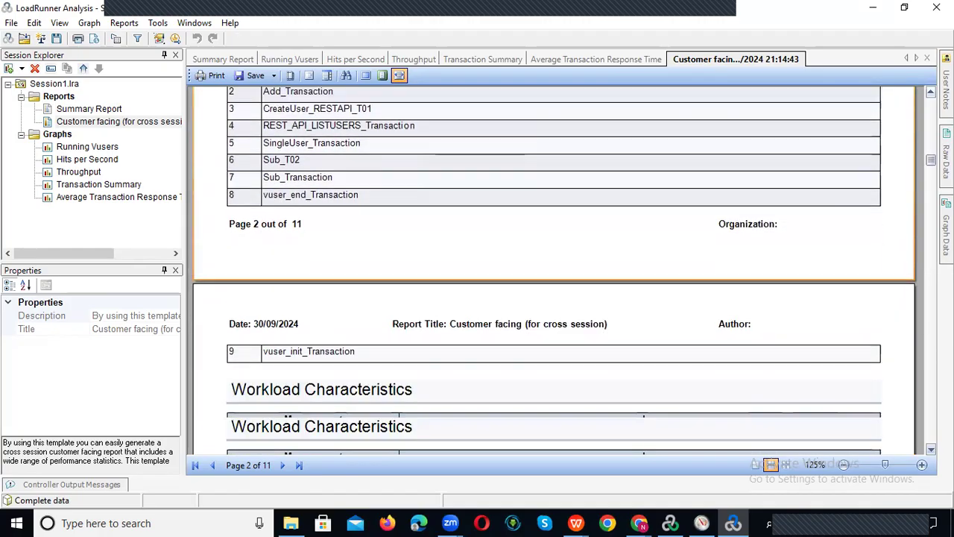
scroll(537, 375, "down", 1)
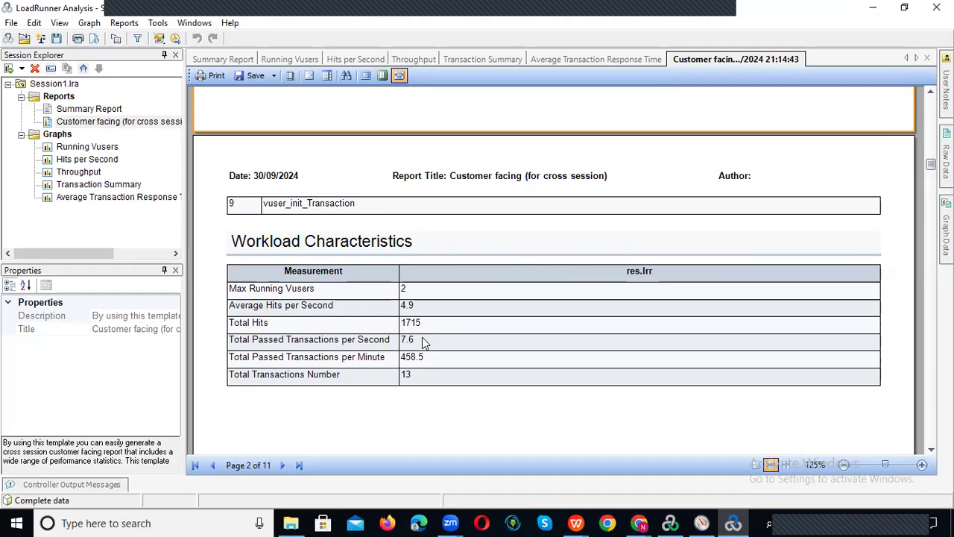
left_click(770, 353)
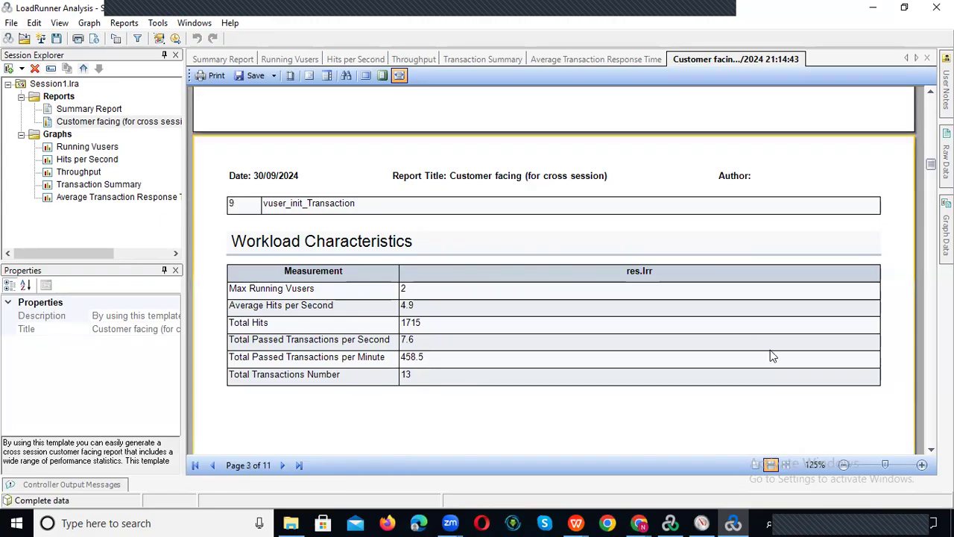
left_click(931, 449)
left_click(931, 450)
left_click(931, 450)
left_click(931, 449)
left_click(931, 450)
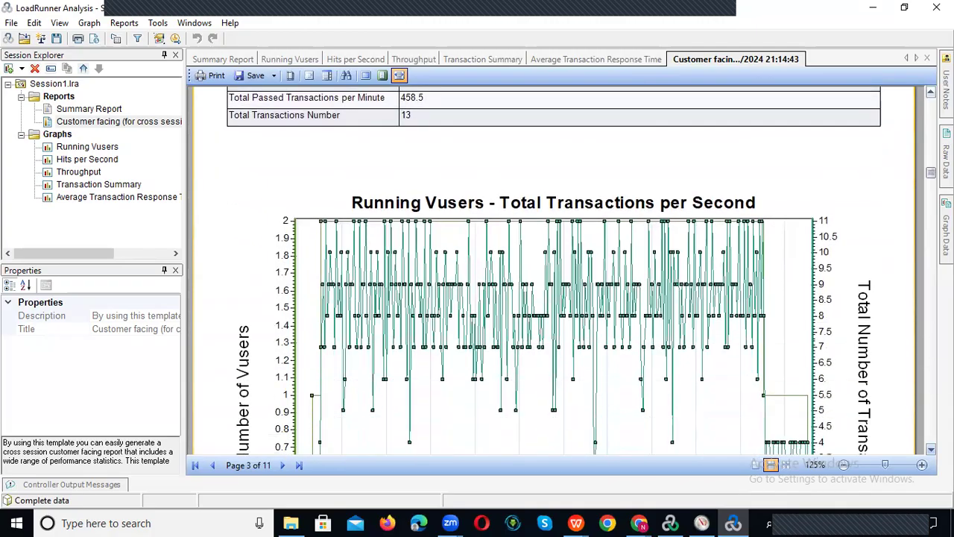
left_click(931, 450)
scroll(554, 270, "down", 9)
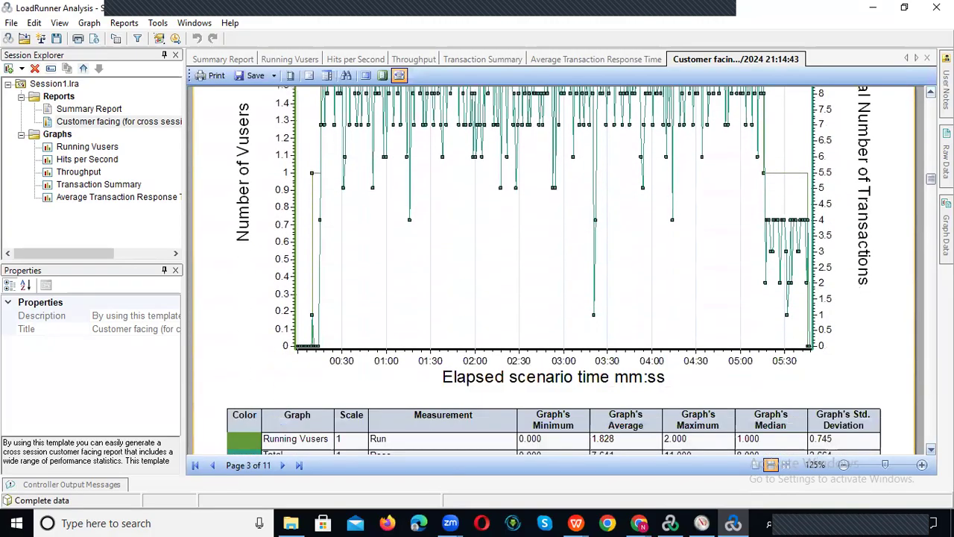
- Check the Performance Overview measurements and the HTTP Responses Summary in the report
scroll(554, 270, "down", 3)
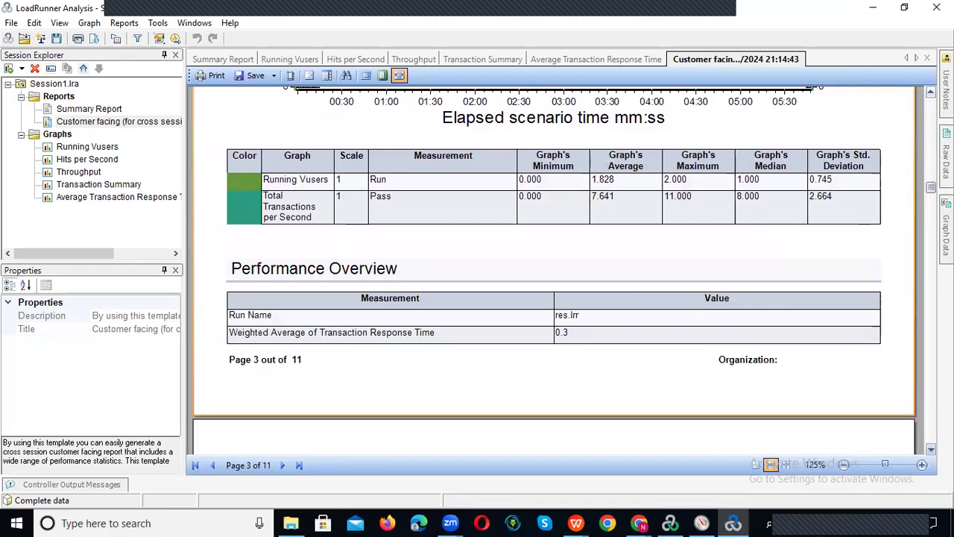
scroll(554, 269, "down", 3)
scroll(642, 175, "down", 2)
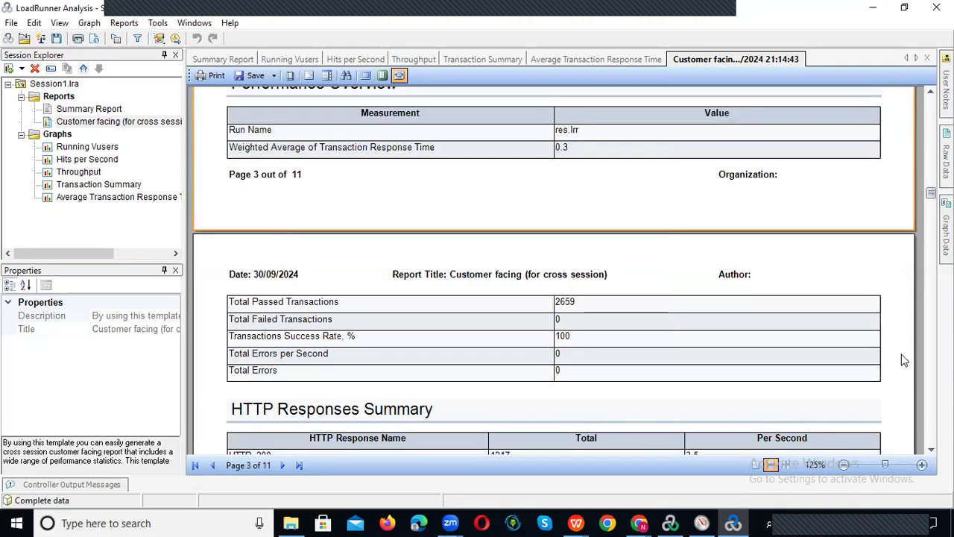
scroll(930, 447, "down", 4)
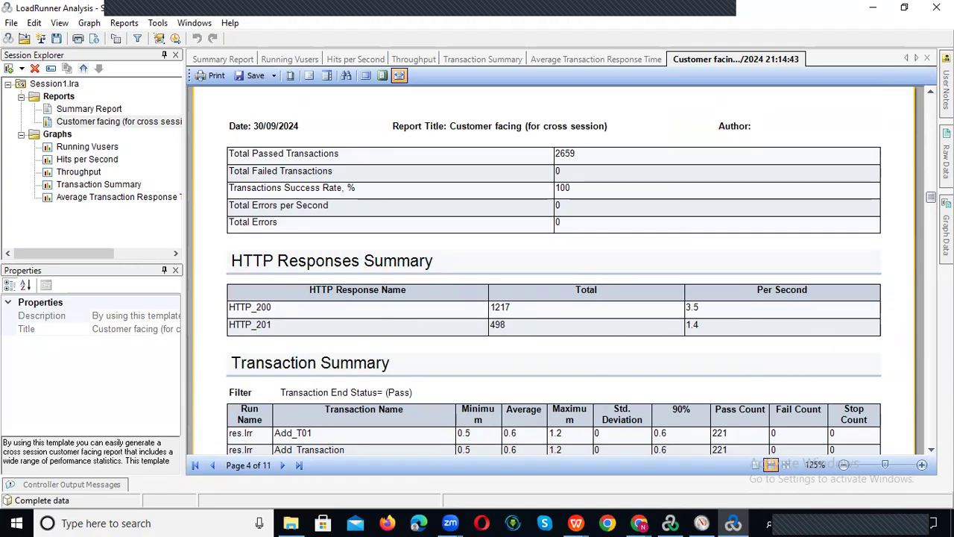
- Review the response times and pass counts in the report's Transaction Summary table
left_click(931, 450)
scroll(492, 199, "down", 5)
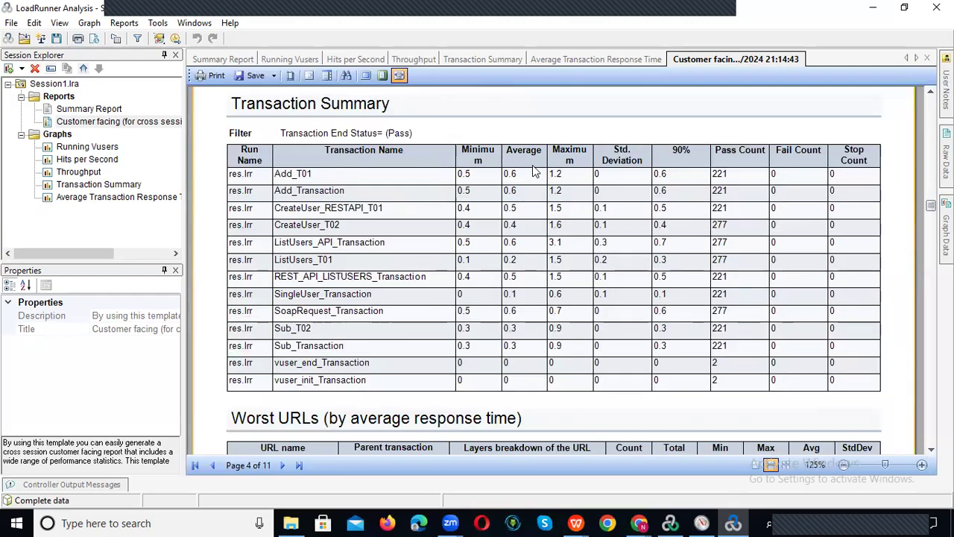
scroll(514, 153, "up", 1)
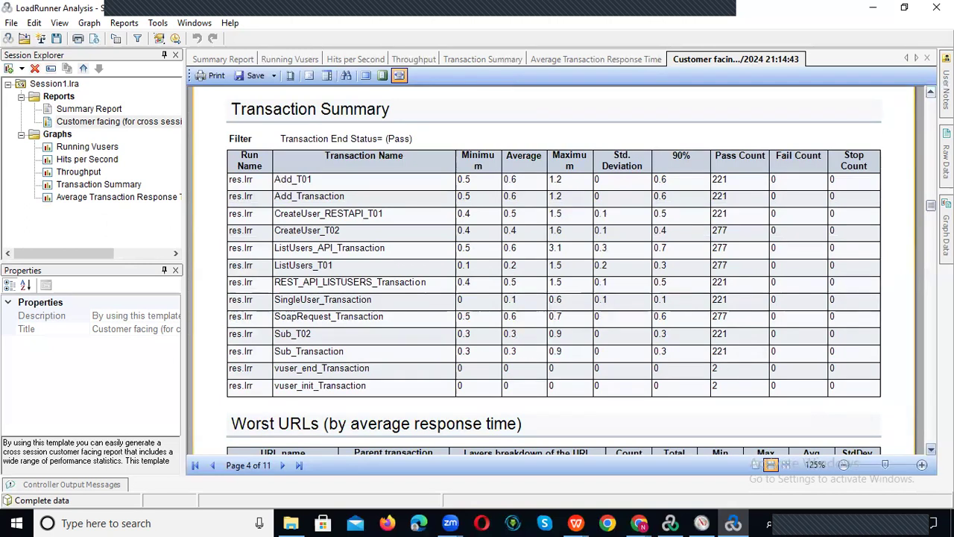
- Examine the Worst URLs (by average response time) table with its layers breakdown and colour legend
scroll(552, 275, "down", 5)
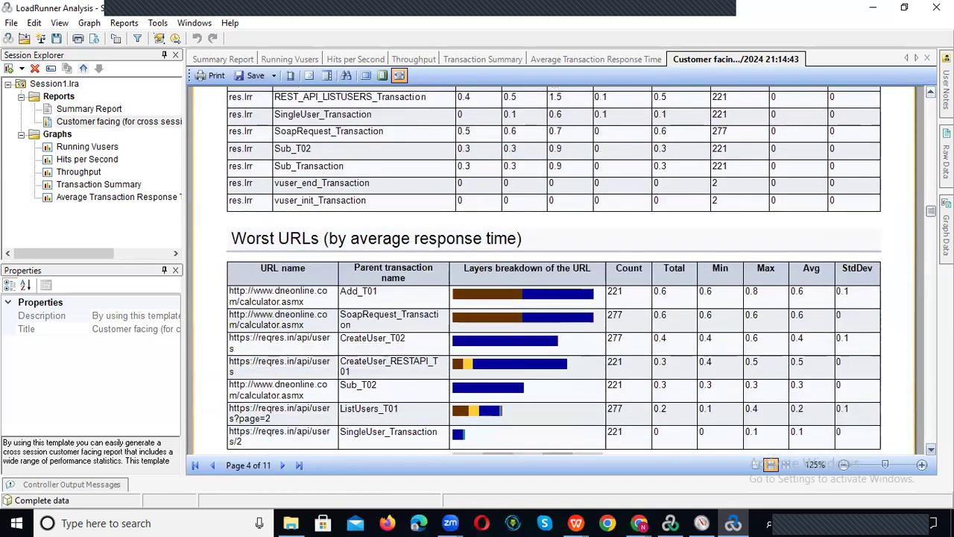
scroll(490, 266, "down", 1)
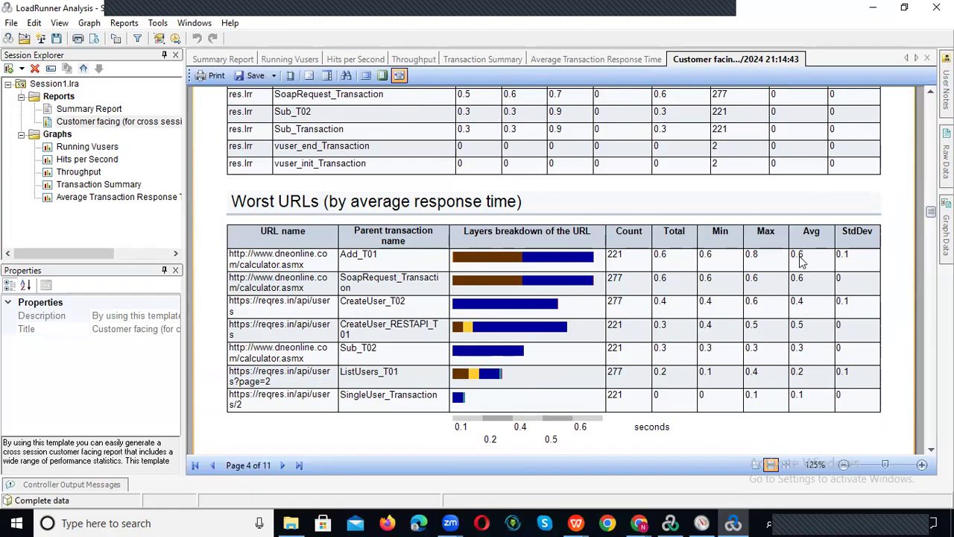
scroll(316, 261, "down", 2)
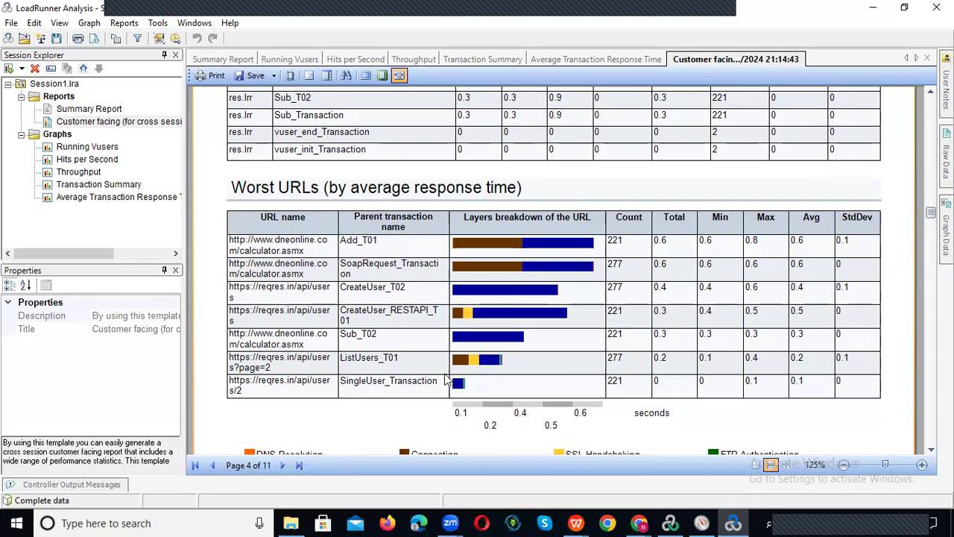
left_click(931, 450)
scroll(931, 450, "down", 9)
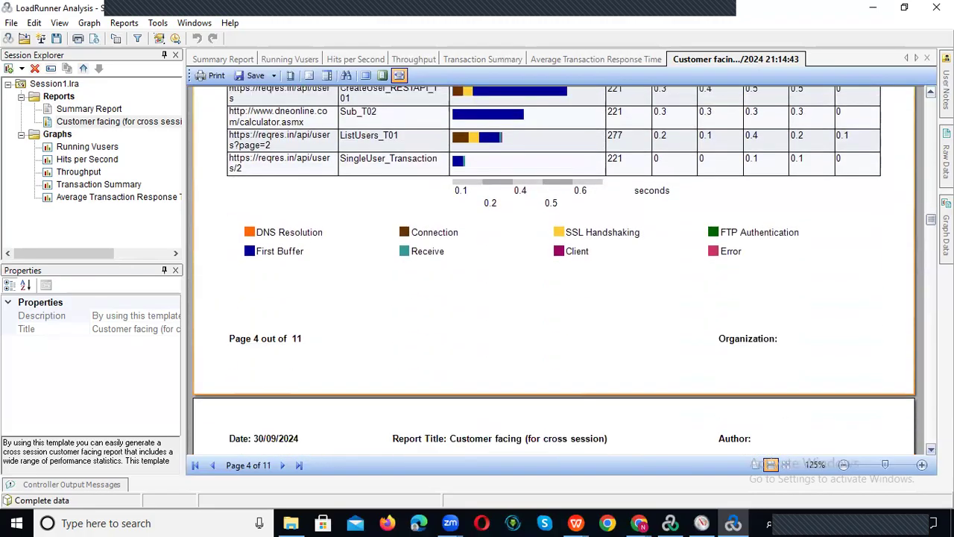
- Compare the Most Resource Consuming URLs table with the Largest URLs by Average KBytes table
scroll(931, 450, "down", 4)
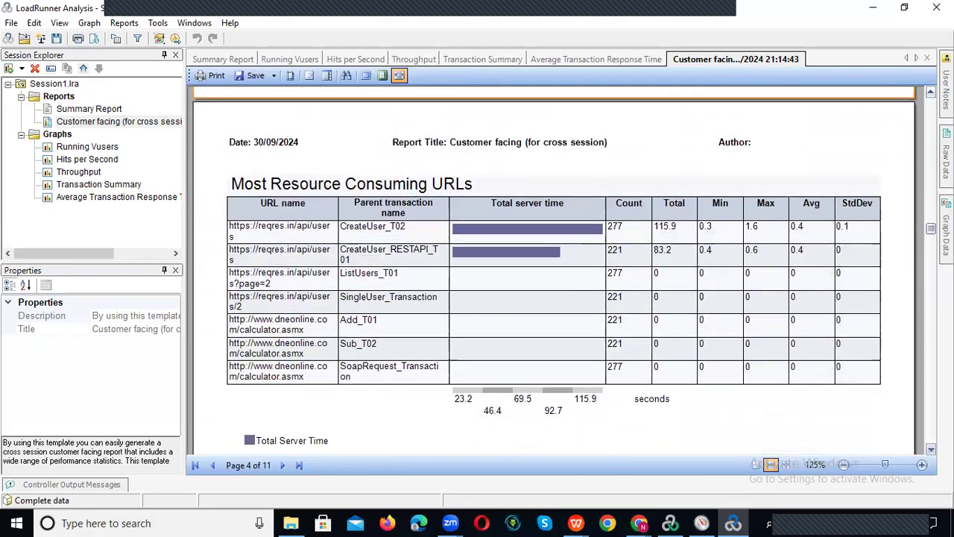
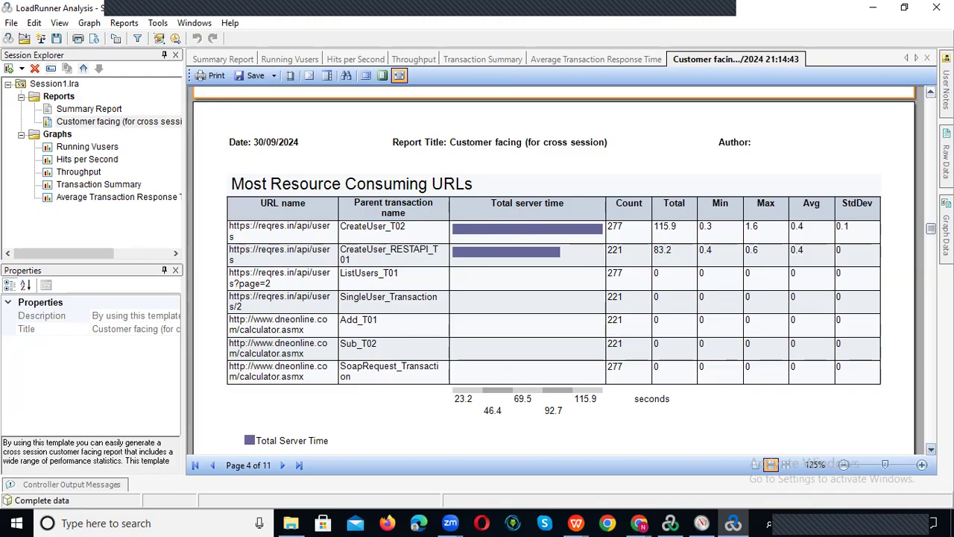
scroll(930, 268, "down", 5)
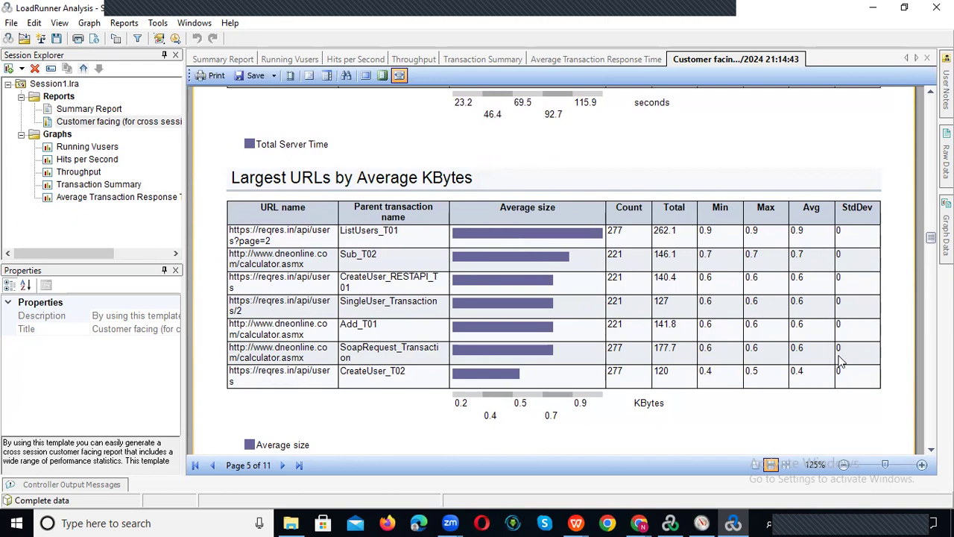
left_click(930, 450)
- View the details and graph in the report's Running Vusers section
scroll(930, 450, "down", 10)
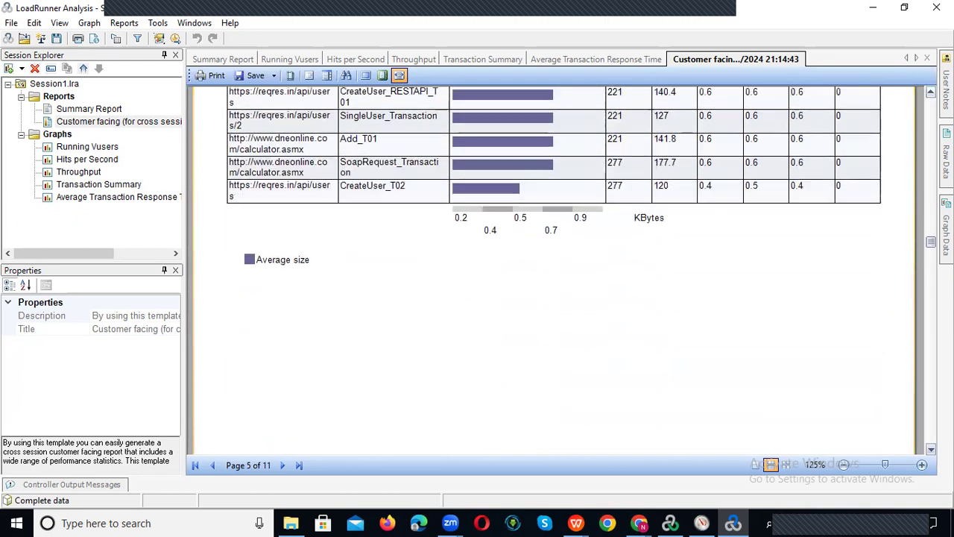
scroll(930, 449, "down", 5)
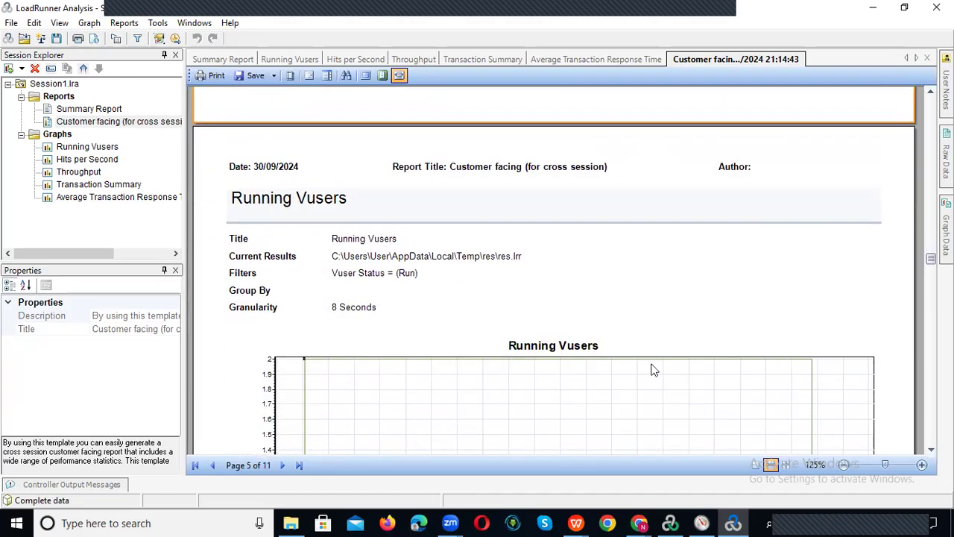
scroll(554, 270, "down", 6)
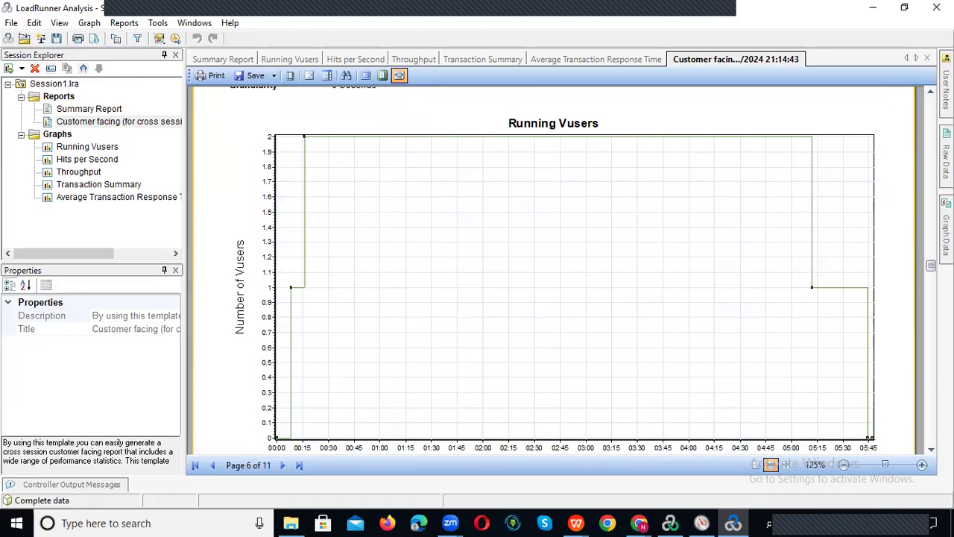
- Review the rest of the report's Running Vusers section and the Hits per Second graph
scroll(552, 269, "down", 5)
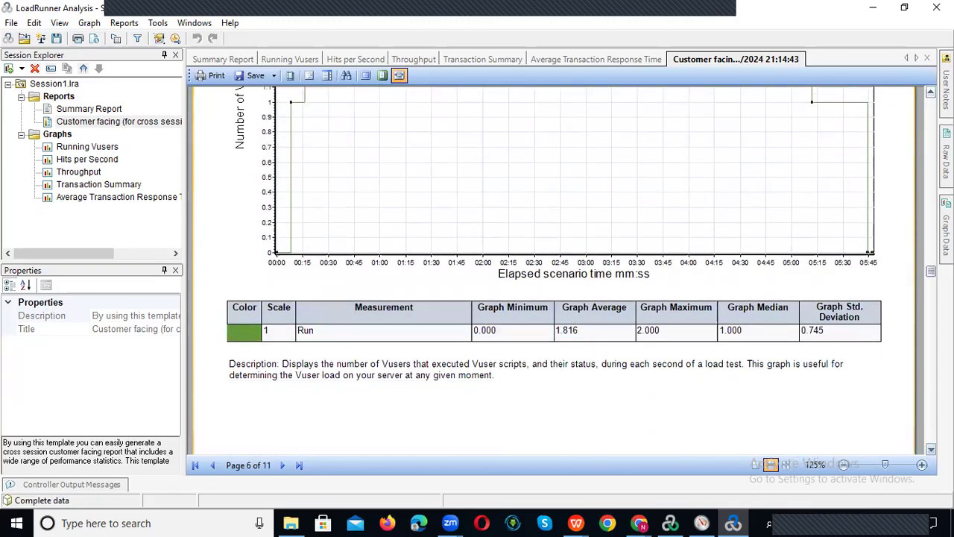
scroll(553, 268, "down", 8)
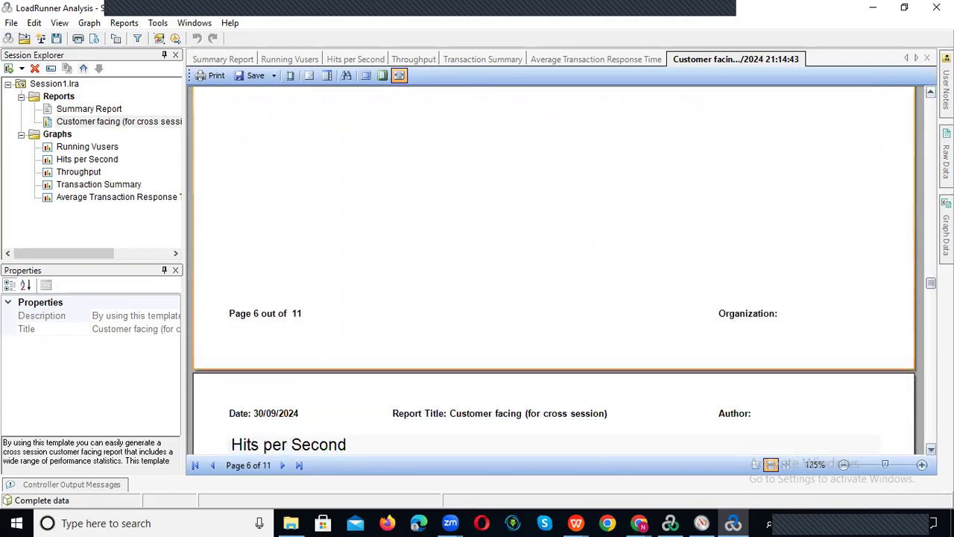
scroll(585, 436, "down", 6)
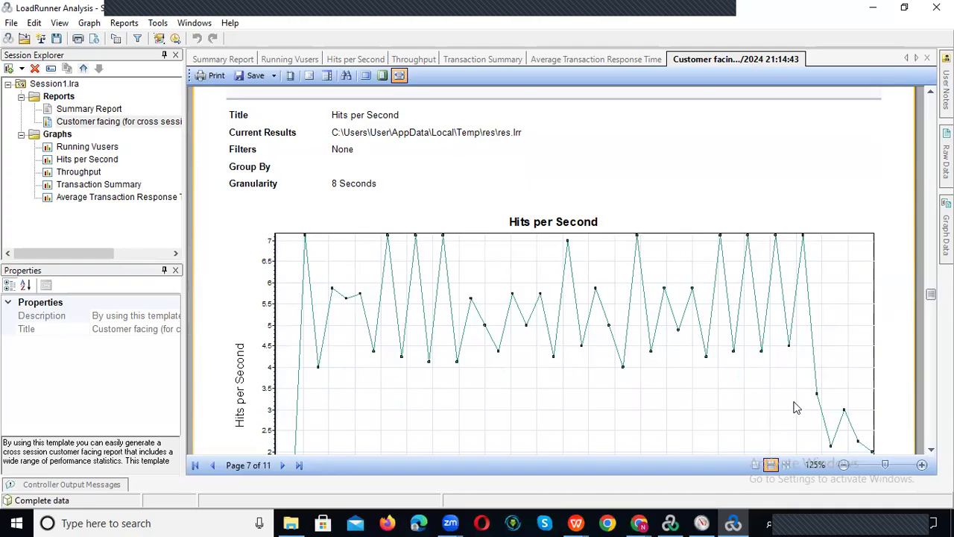
scroll(239, 90, "down", 10)
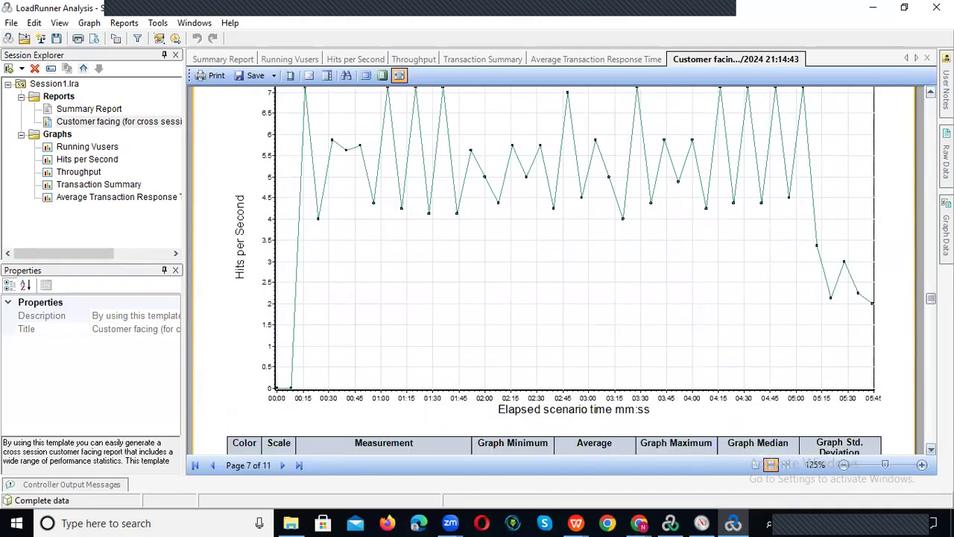
scroll(239, 90, "down", 15)
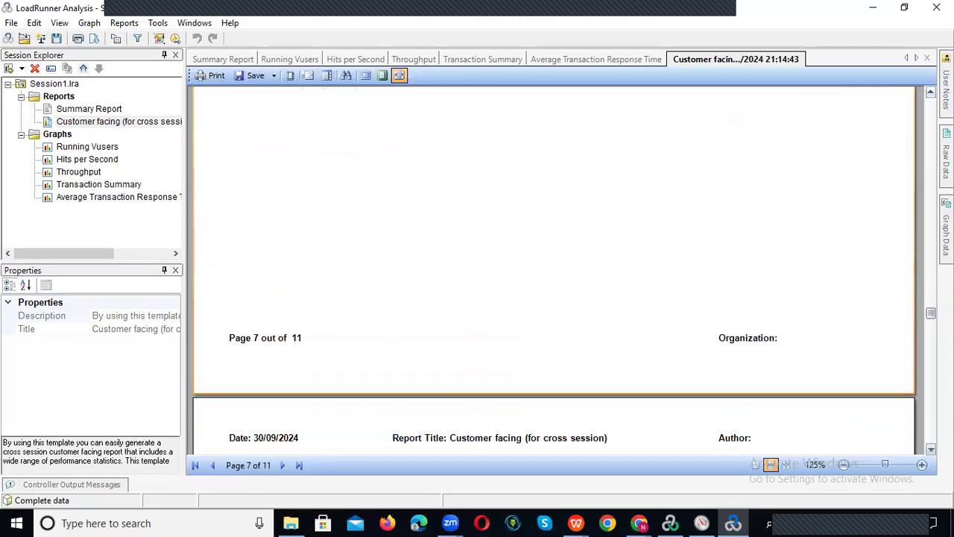
- View the report's Throughput graph with its measurement table and the Transaction Summary bar chart
scroll(552, 268, "down", 10)
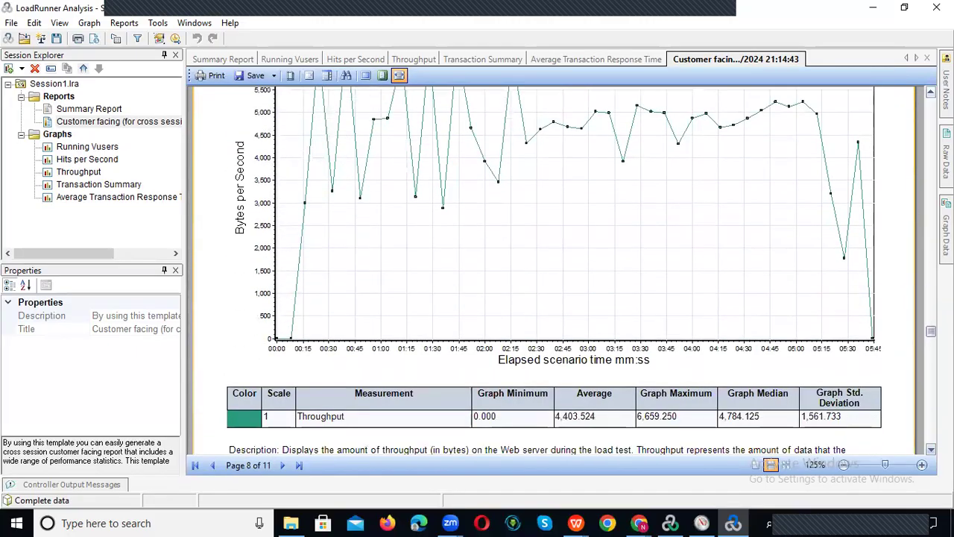
scroll(551, 268, "down", 15)
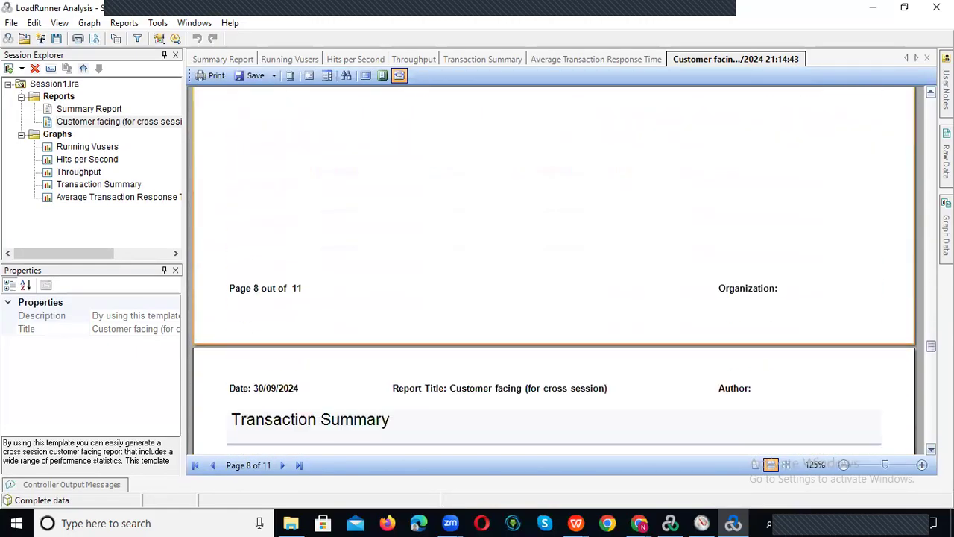
scroll(418, 231, "down", 3)
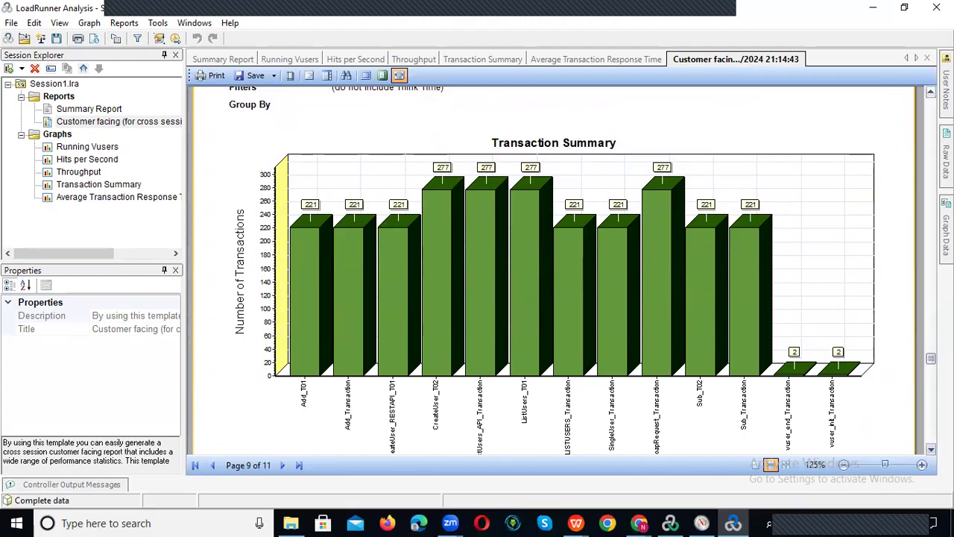
scroll(581, 268, "down", 3)
scroll(551, 269, "down", 9)
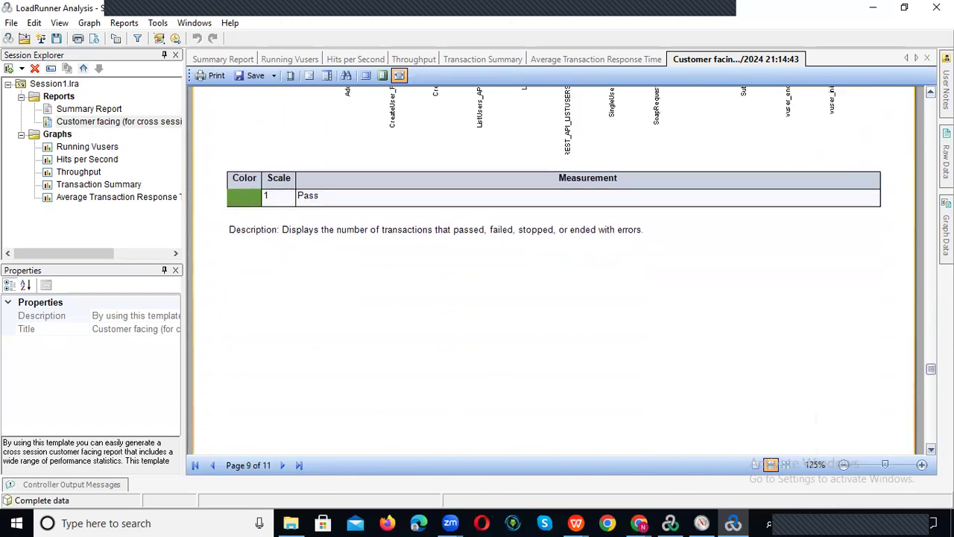
- Examine the report's Average Transaction Response Time graph and its table of minimum, average and maximum values per transaction
scroll(552, 268, "down", 5)
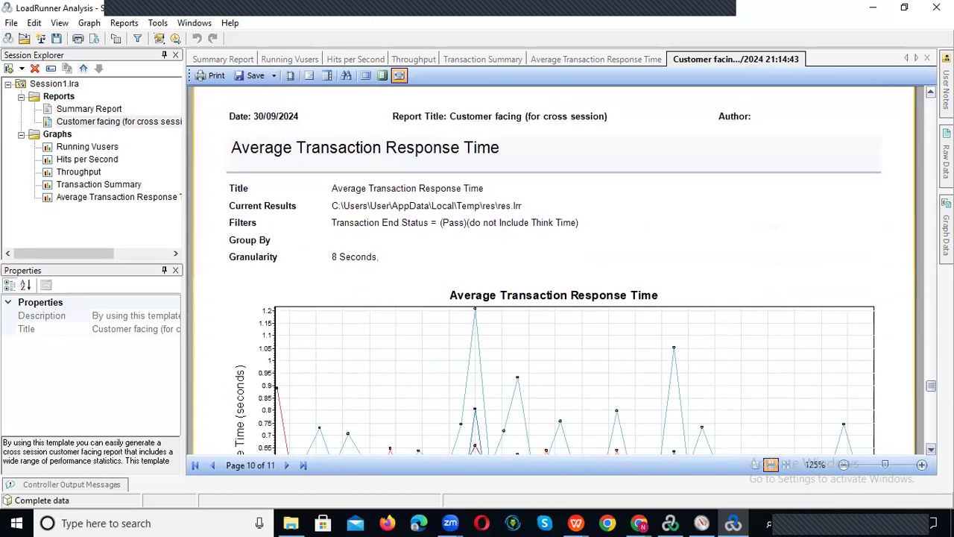
scroll(496, 176, "down", 4)
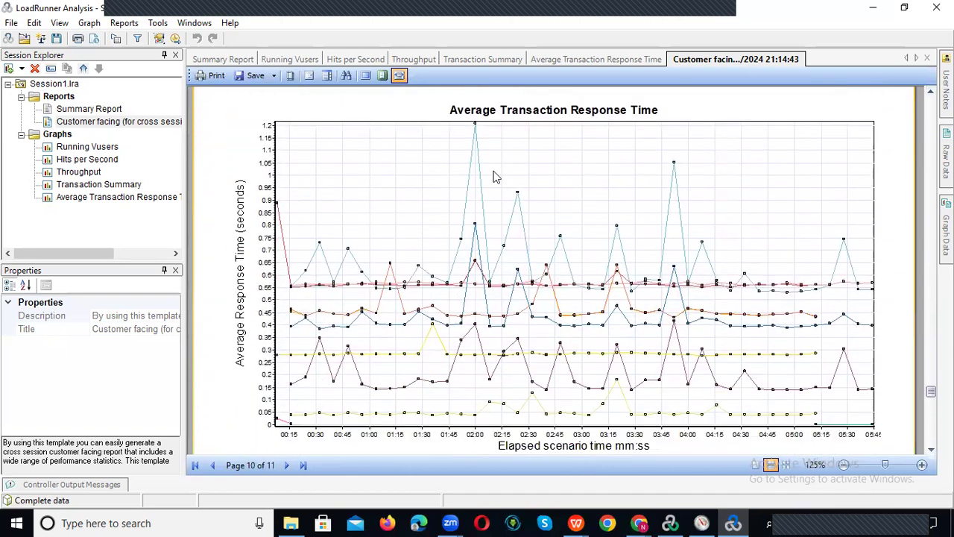
scroll(534, 165, "down", 4)
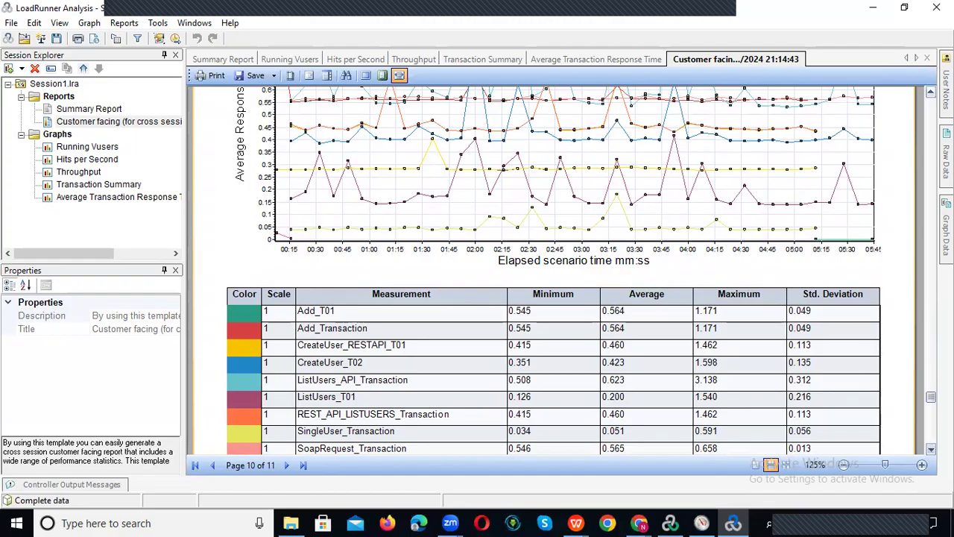
scroll(574, 269, "down", 5)
scroll(574, 269, "down", 10)
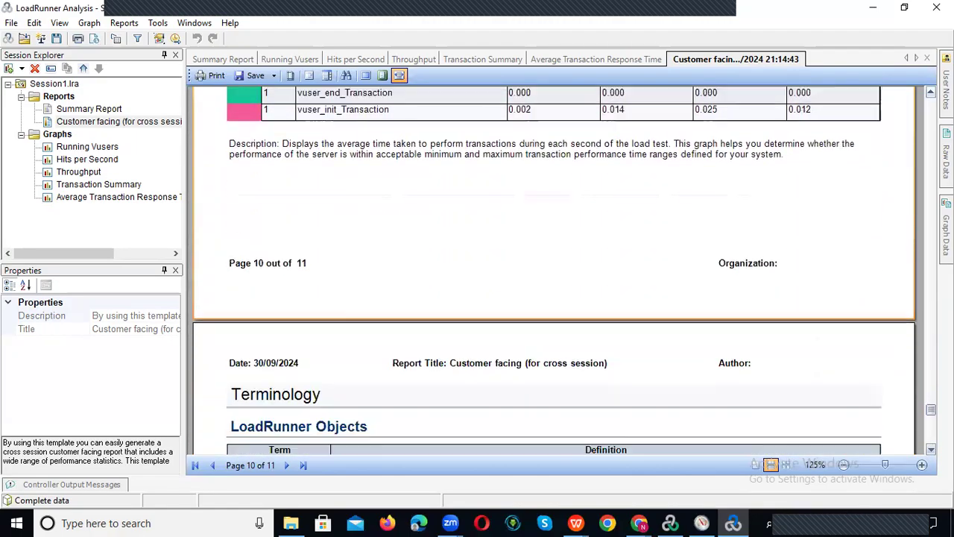
- Read the Terminology page's LoadRunner Objects and Graph Information definitions through to the end of the report
scroll(574, 268, "down", 8)
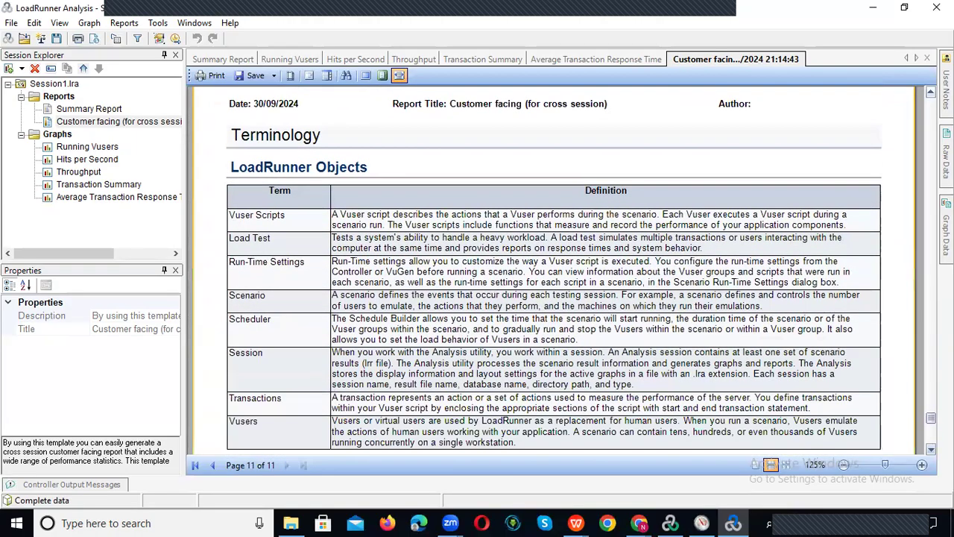
scroll(574, 269, "down", 10)
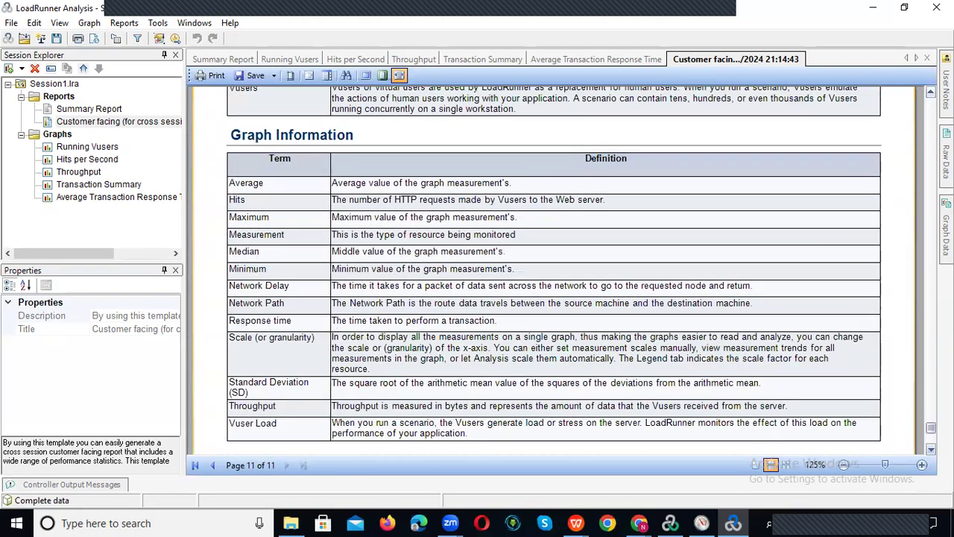
scroll(574, 269, "down", 3)
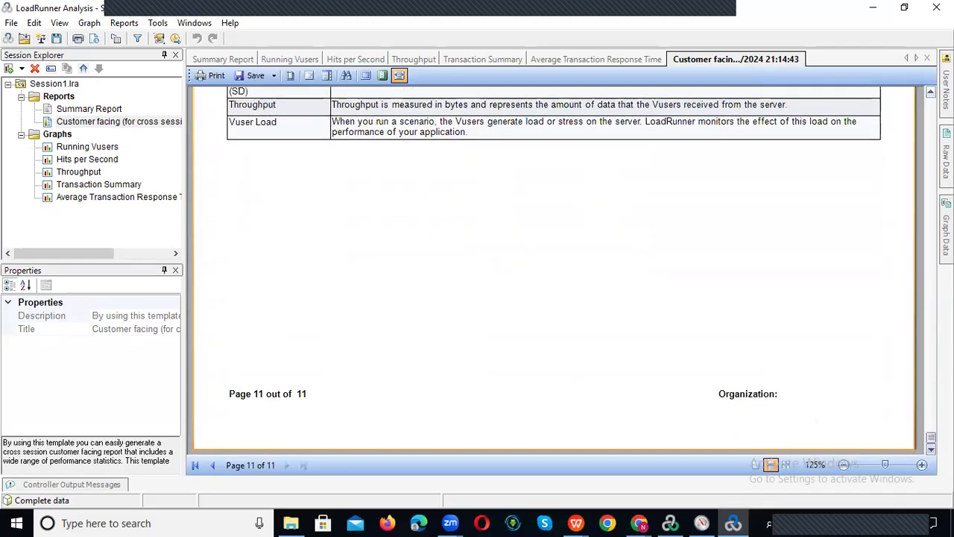
- Export all pages of the customer-facing report as a CSV file named Report30092024 on the Desktop
left_click_drag(931, 438, 927, 102)
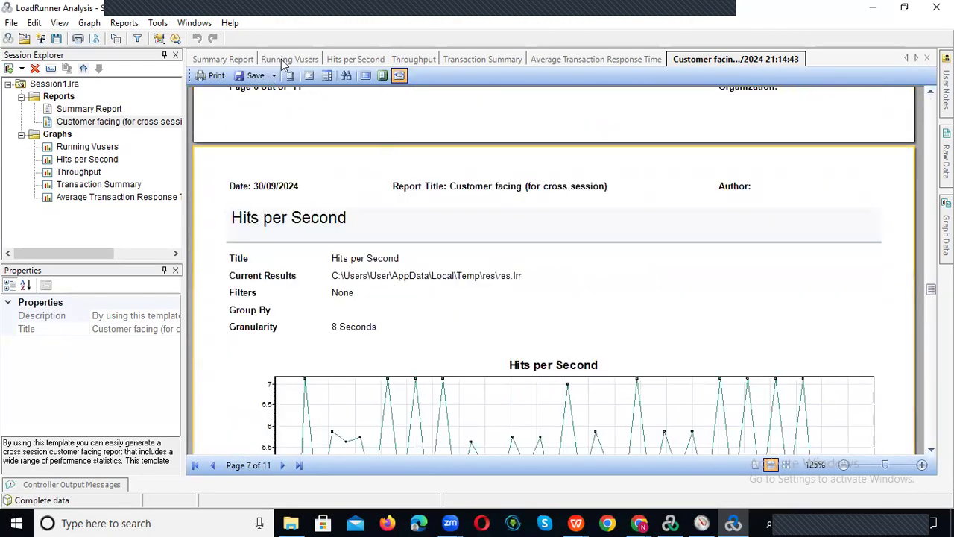
left_click(257, 75)
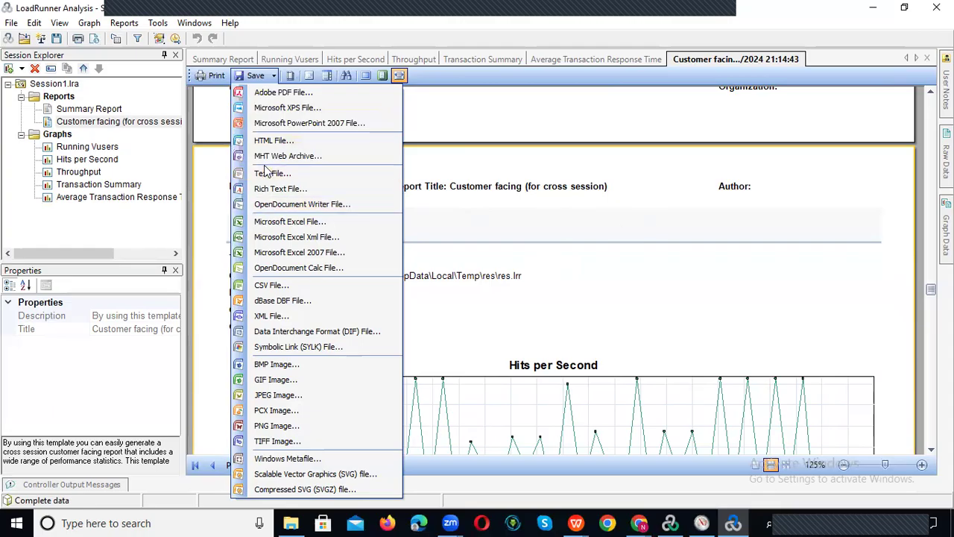
left_click(315, 285)
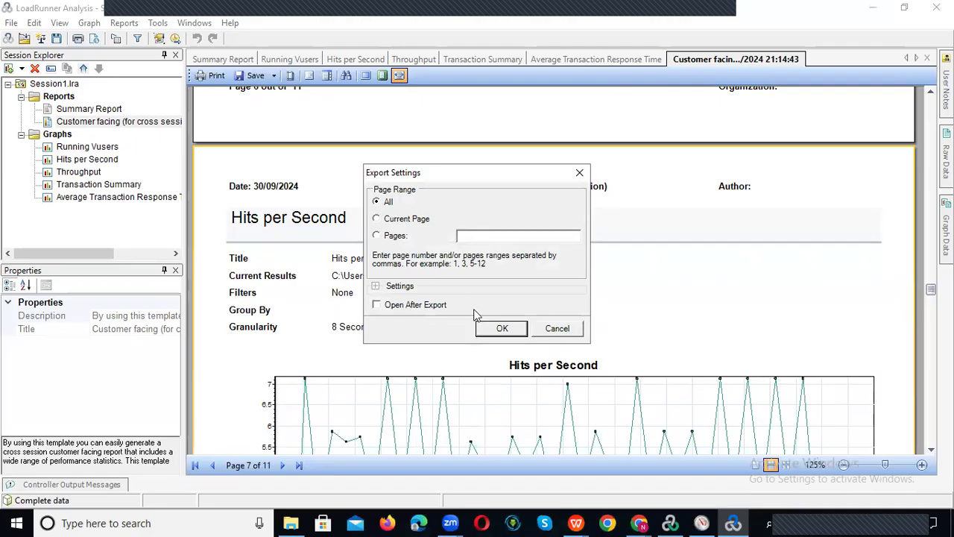
left_click(505, 335)
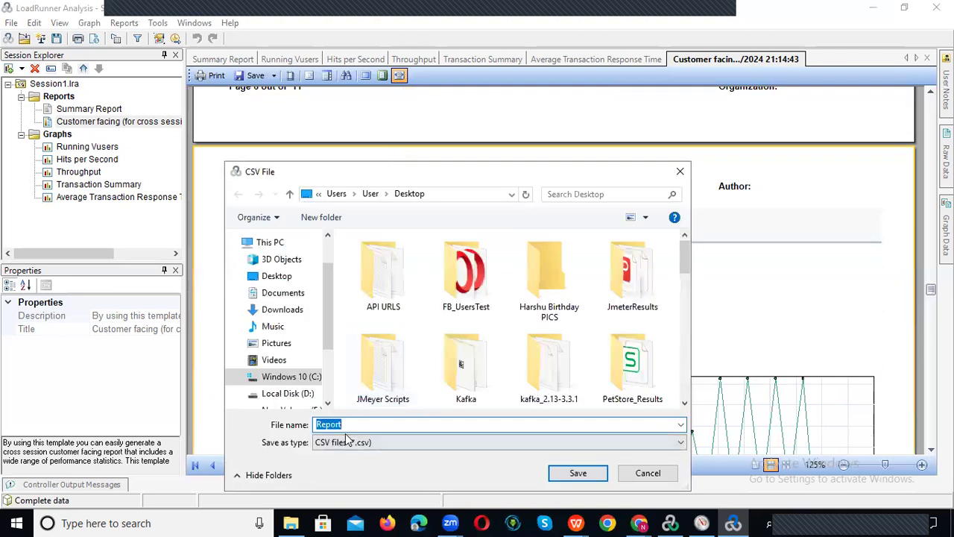
left_click(356, 423)
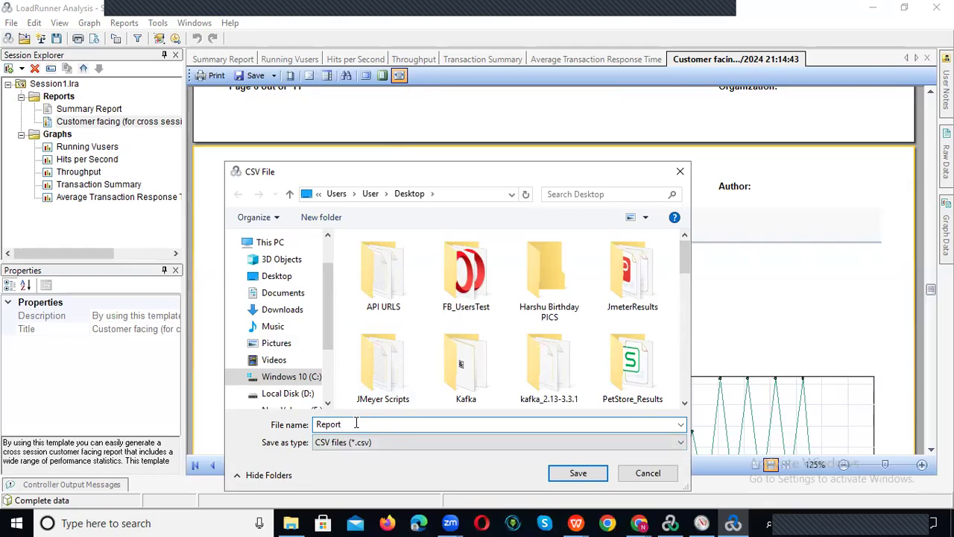
type("30092024")
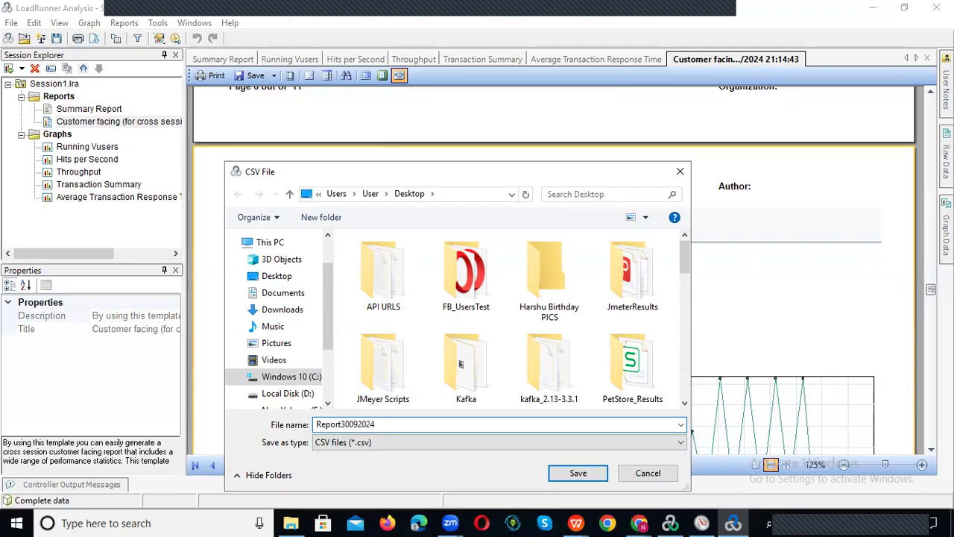
left_click(276, 276)
left_click(576, 473)
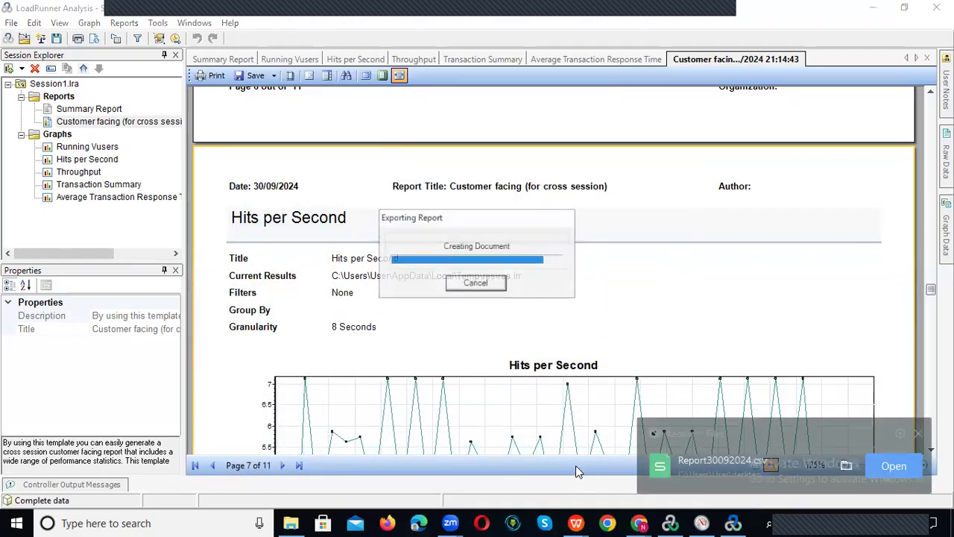
- Open the exported Report30092024.csv in the spreadsheet program, look through its rows to the end, and return to LoadRunner Analysis
left_click(894, 465)
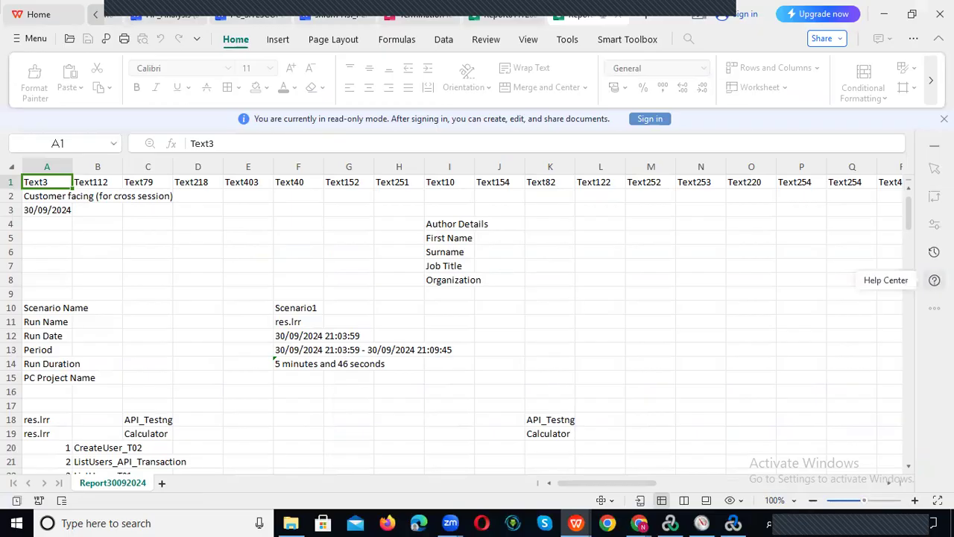
left_click_drag(909, 217, 898, 466)
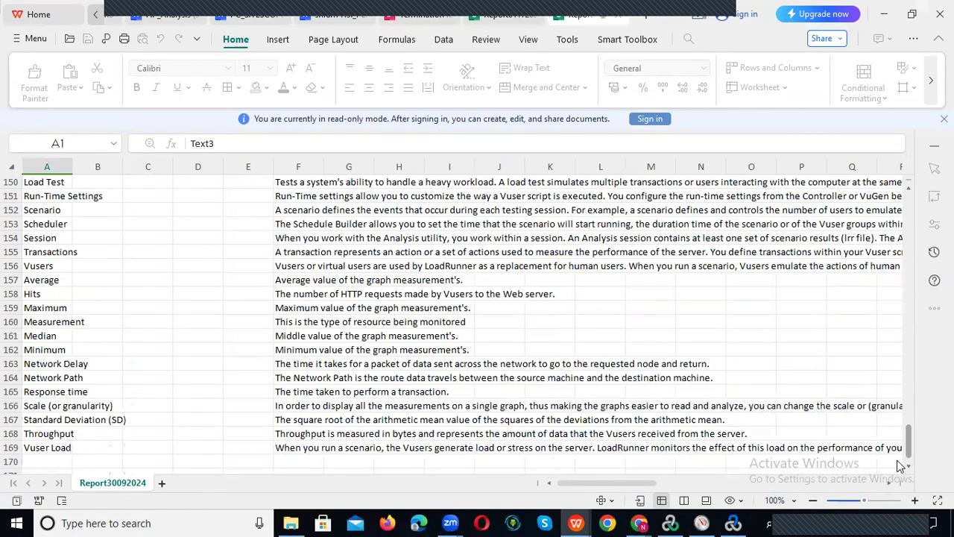
left_click(883, 13)
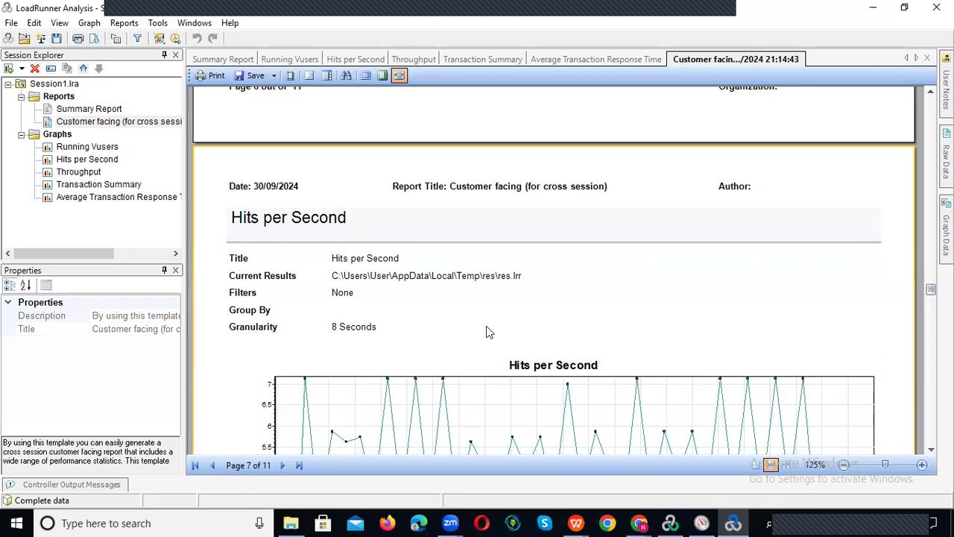
- Go back to the report's Workload Characteristics table and review it with the Running Vusers - Total Transactions per Second graph
scroll(894, 145, "down", 15)
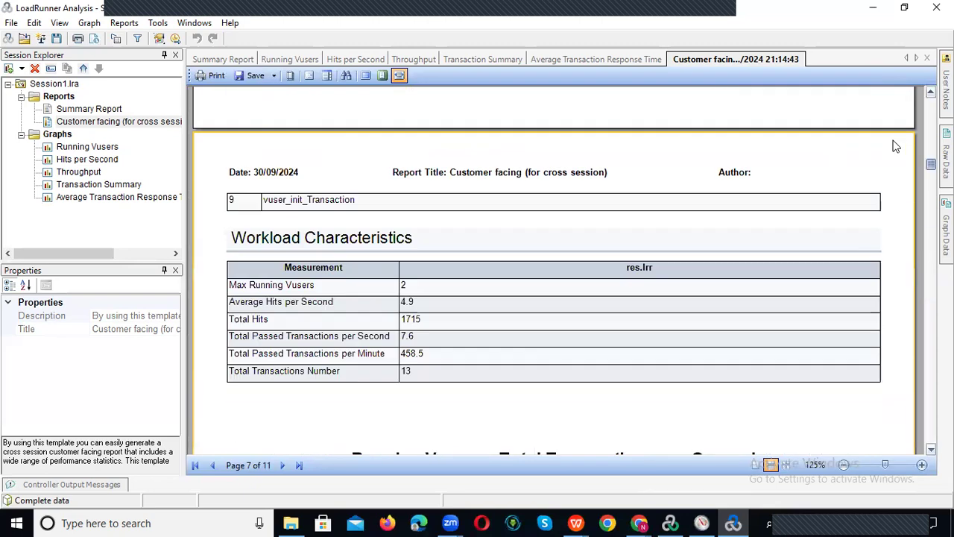
scroll(908, 323, "up", 20)
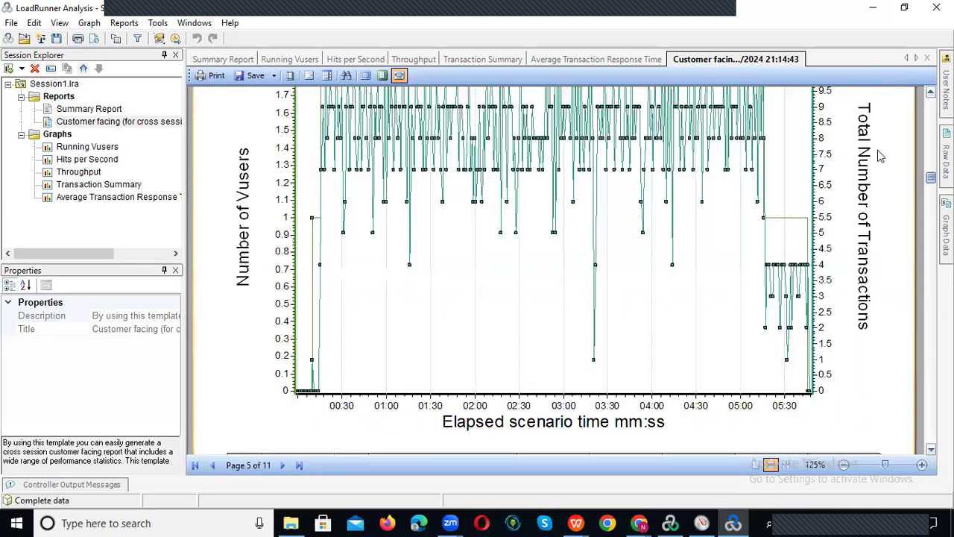
scroll(901, 112, "down", 12)
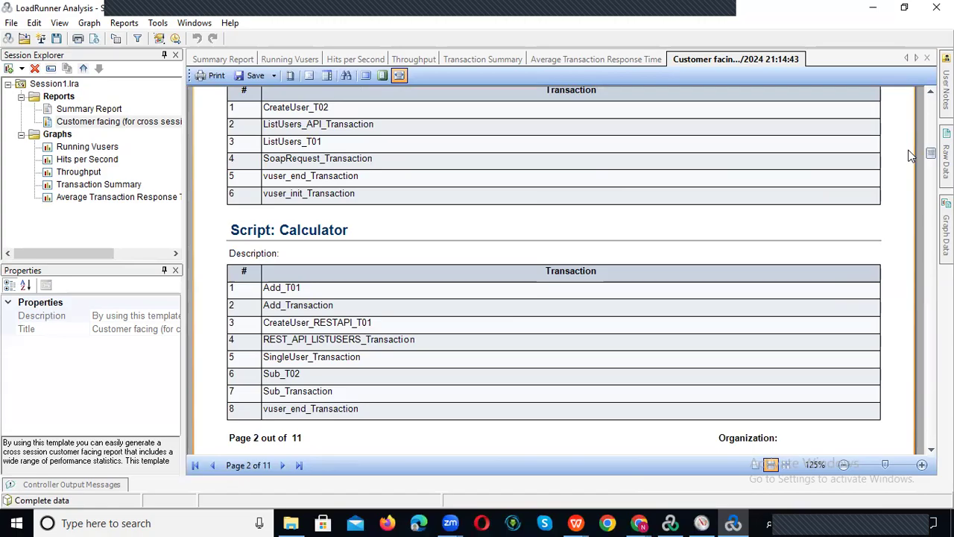
mouse_move(945, 155)
left_click_drag(931, 152, 921, 173)
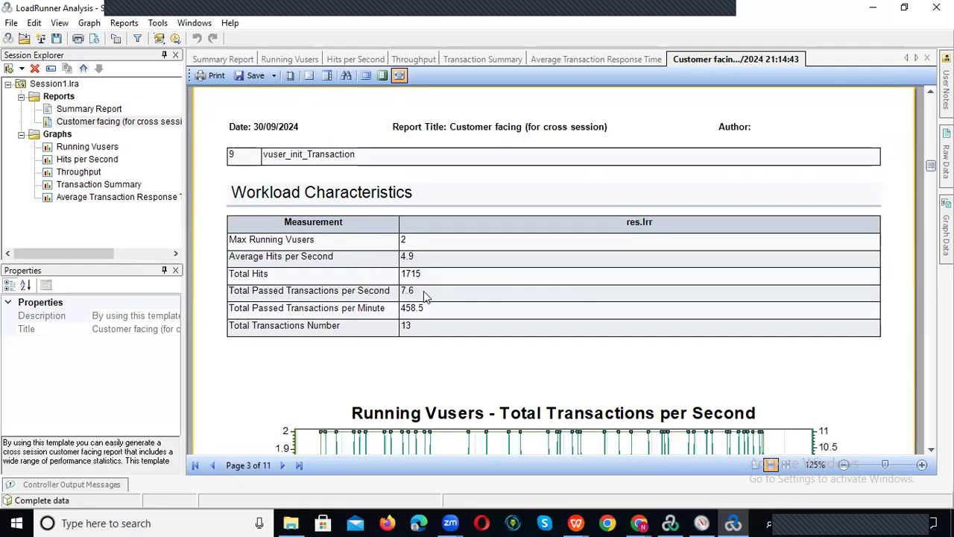
left_click_drag(354, 221, 464, 277)
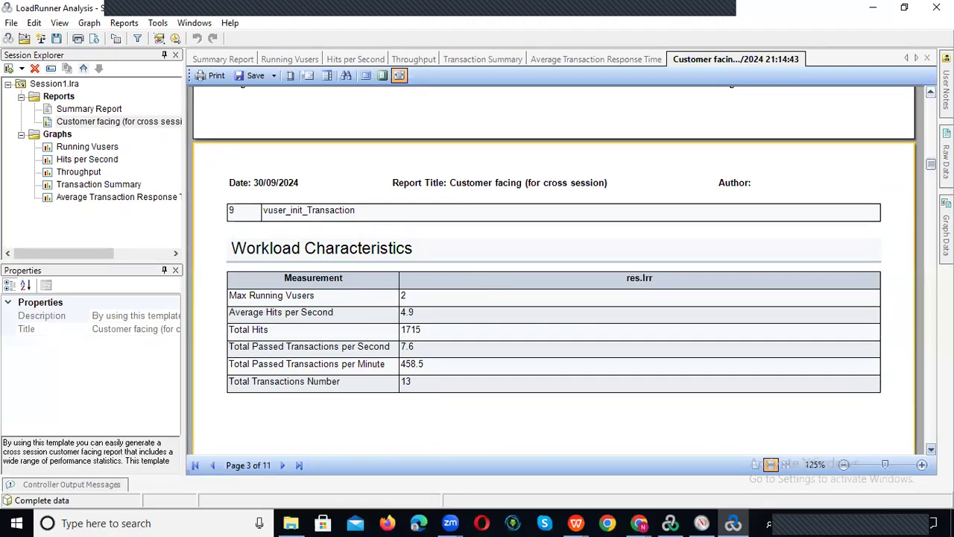
scroll(931, 449, "down", 8)
scroll(931, 449, "down", 10)
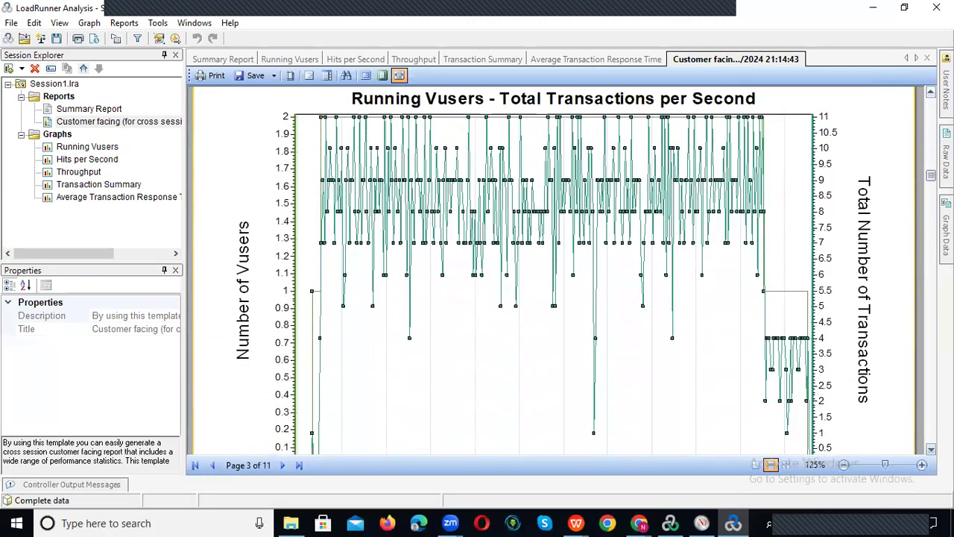
- Review the HTTP Responses Summary table and the per-transaction statistics in the Transaction Summary table on page 4
scroll(931, 448, "down", 2)
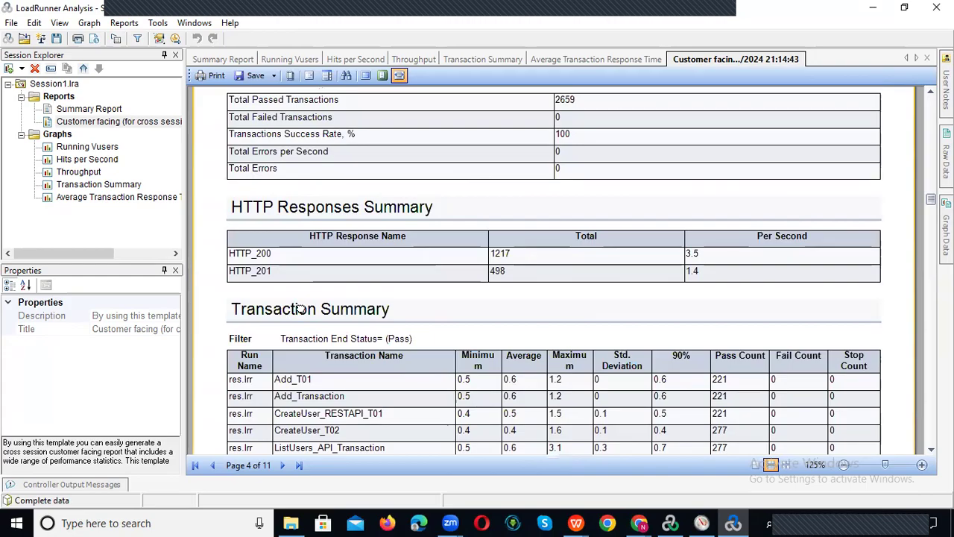
scroll(273, 196, "down", 3)
scroll(277, 186, "down", 2)
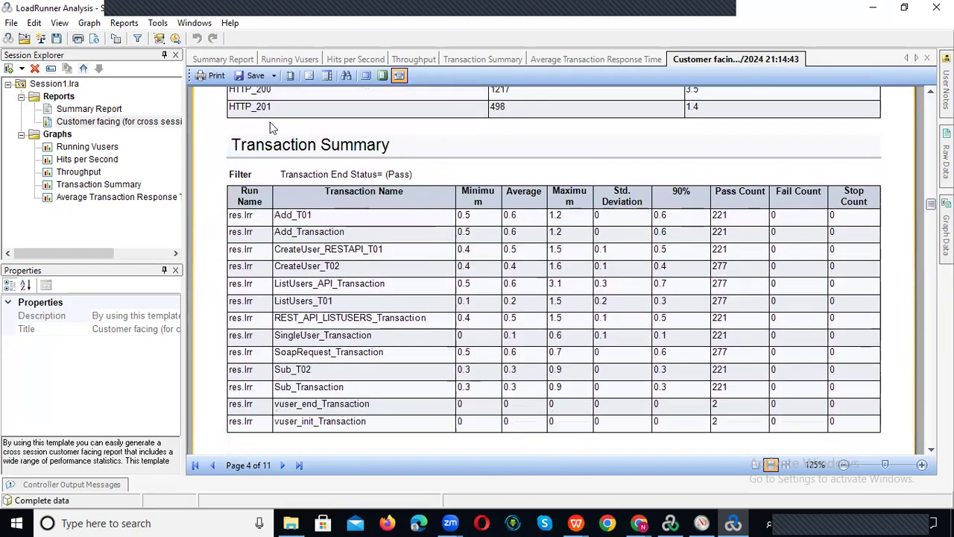
left_click_drag(270, 122, 268, 111)
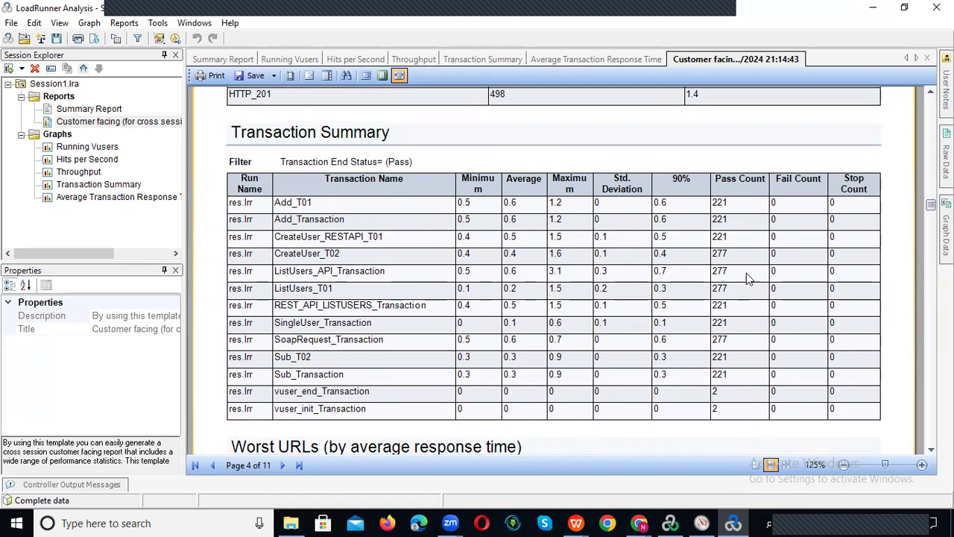
- Skim the rest of the customer-facing report to the Average Transaction Response Time measurements on page 10, and return to its cover page
scroll(553, 269, "down", 10)
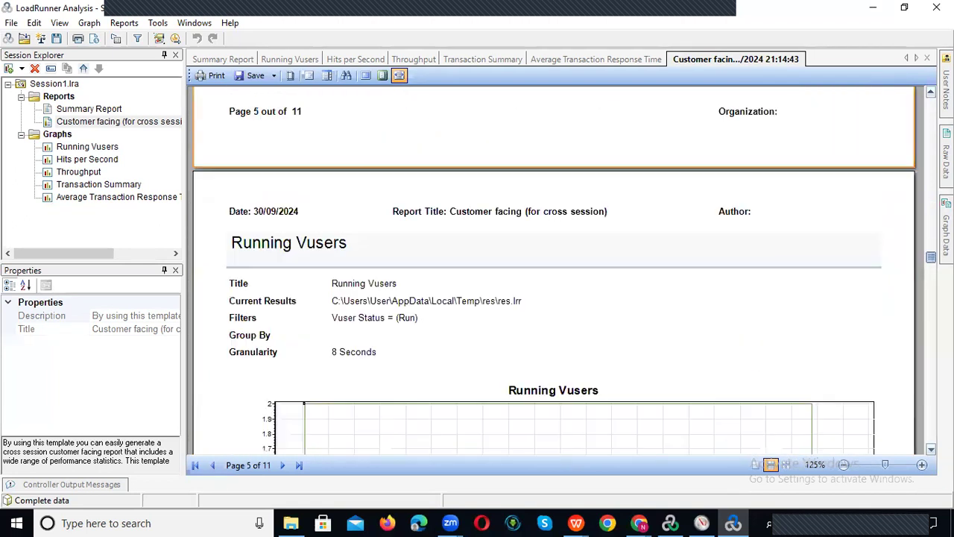
left_click_drag(930, 264, 931, 339)
scroll(929, 179, "down", 10)
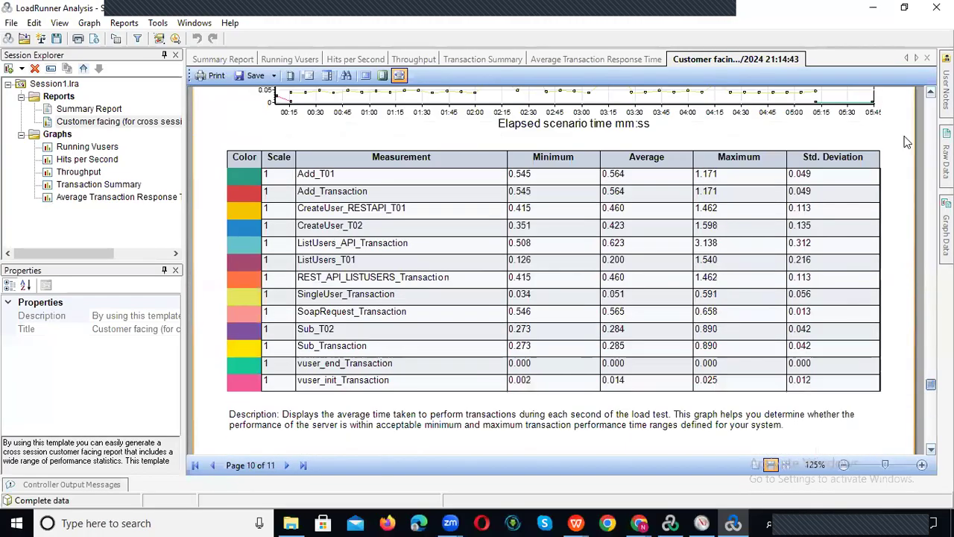
left_click_drag(904, 136, 901, 64)
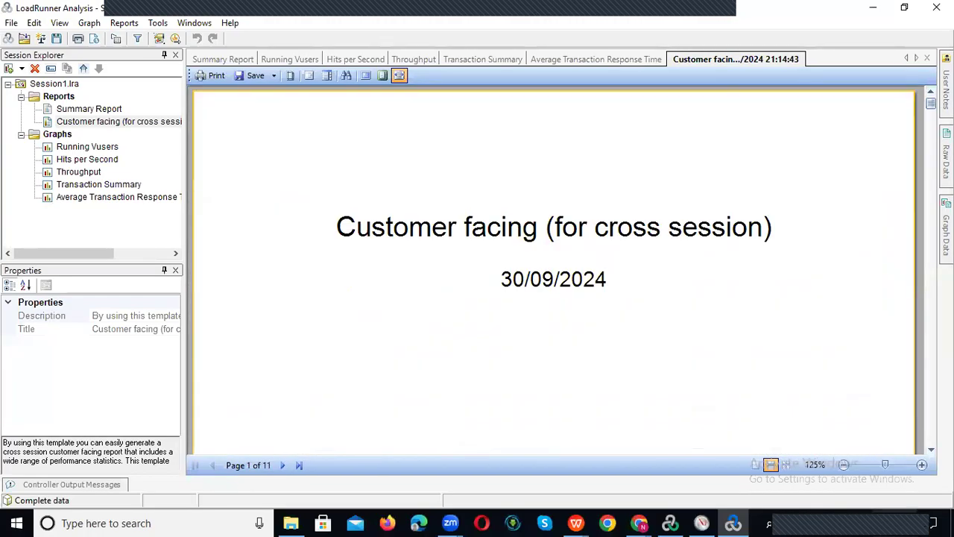
- Look through the report files on the desktop, open the spreadsheet named Report to view an earlier exported report, and return to the desktop
key("super+d")
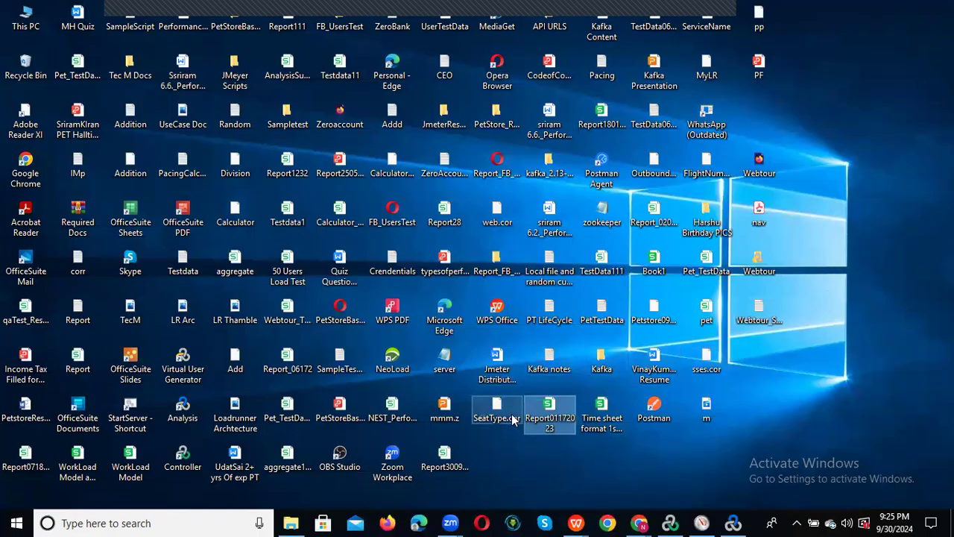
left_click(539, 420)
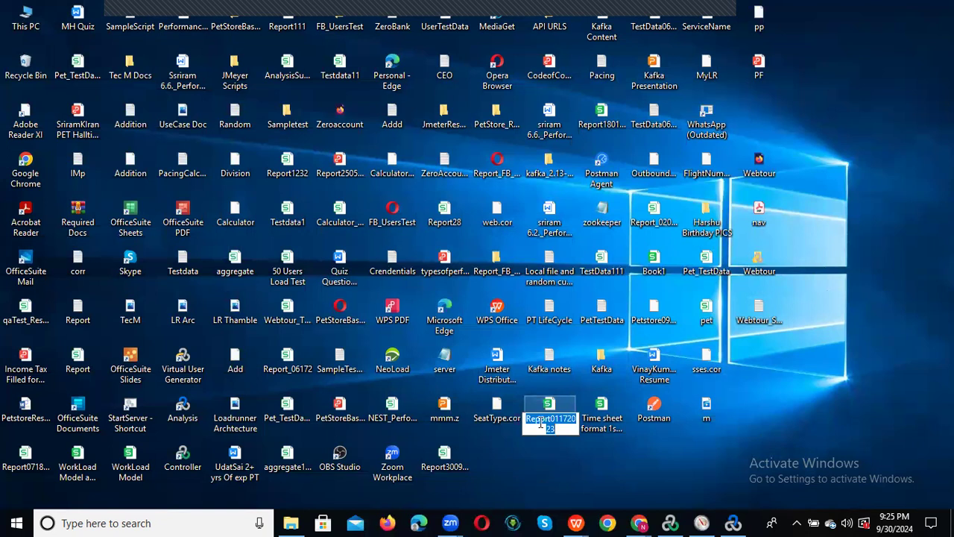
left_click(542, 406)
key("r")
key("r")
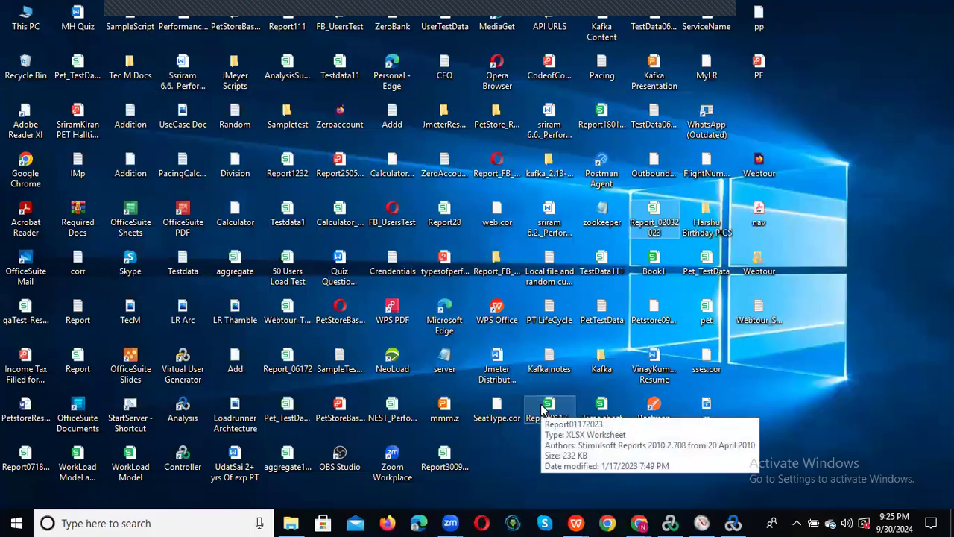
key("r")
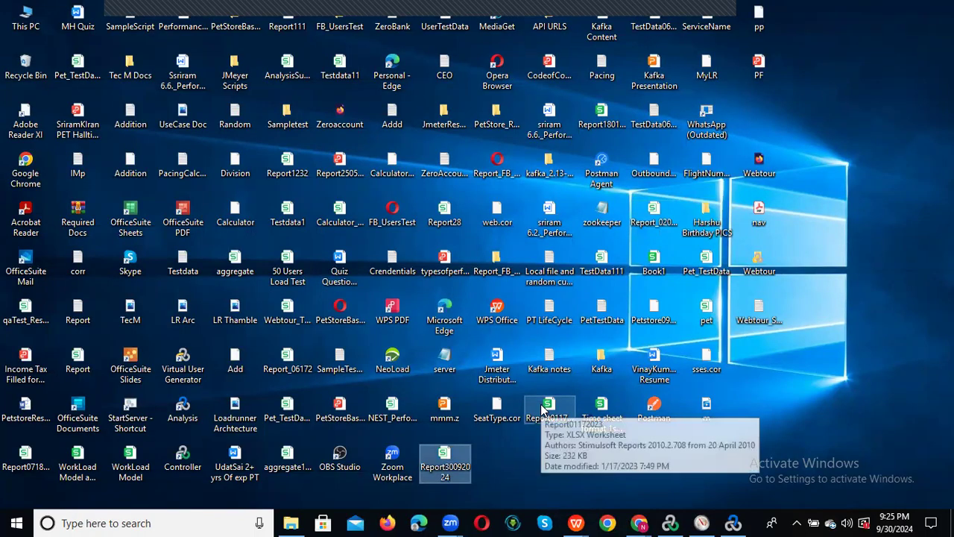
key("r")
key("r")
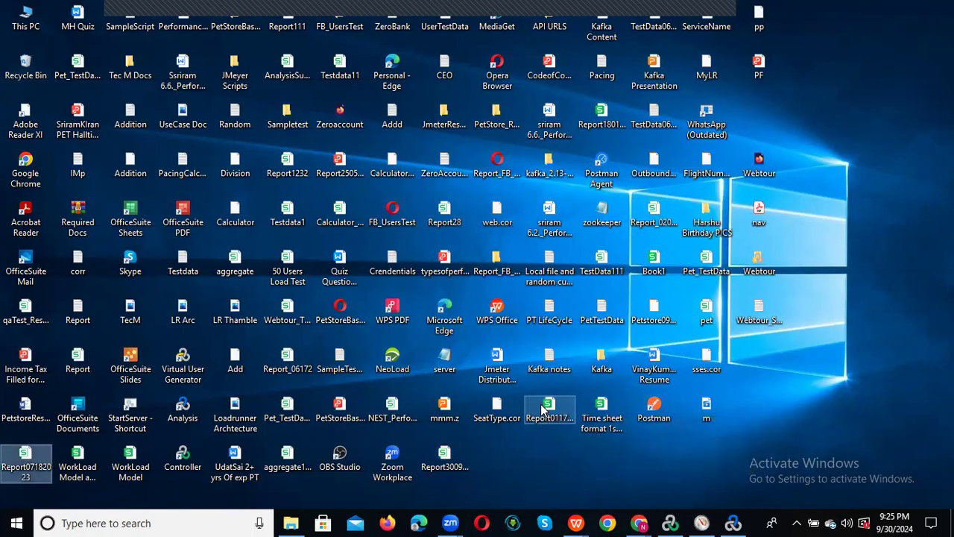
key("r")
key("r")
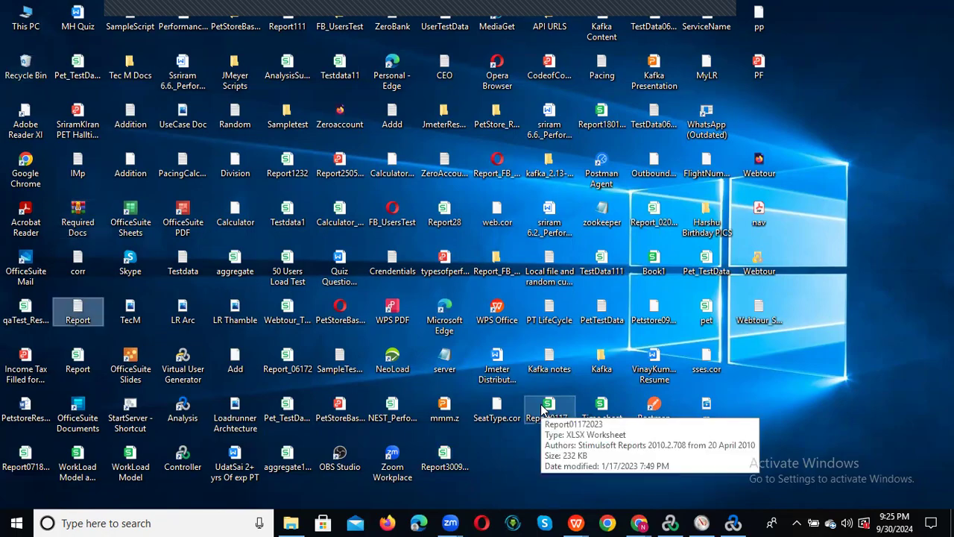
key("r")
key("r")
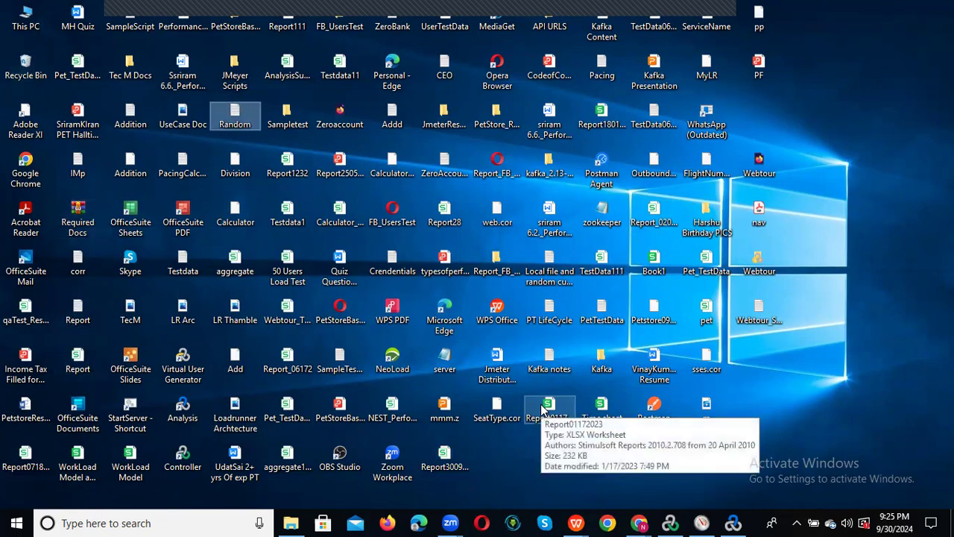
double_click(74, 362)
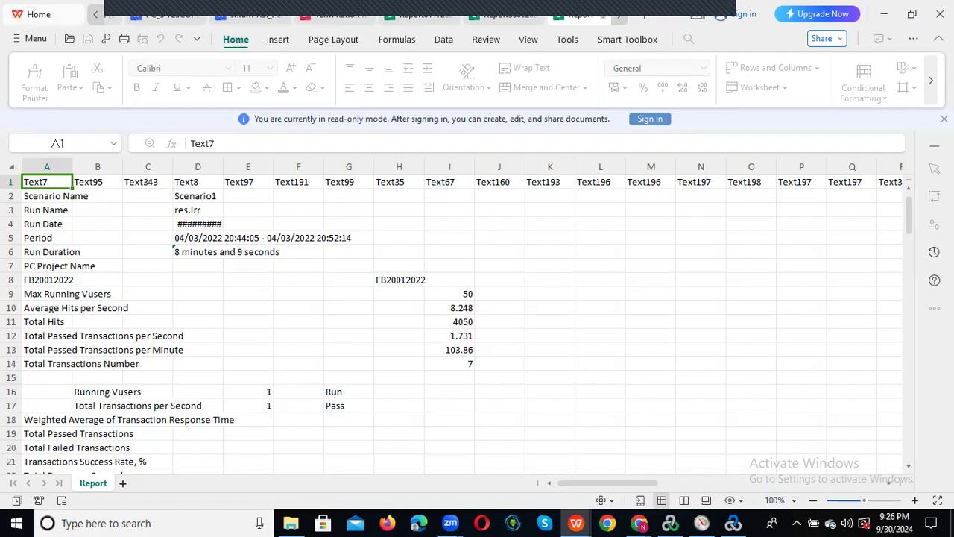
left_click(885, 15)
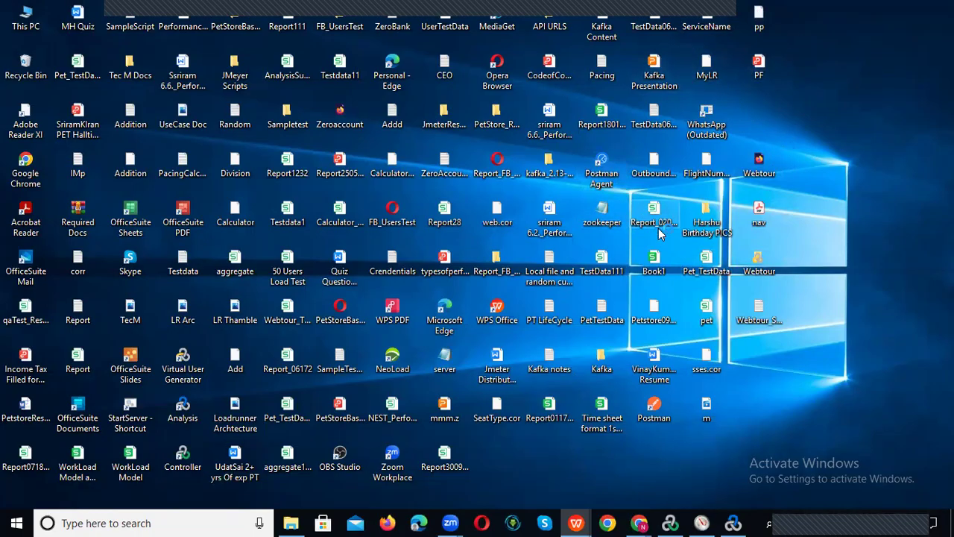
double_click(610, 411)
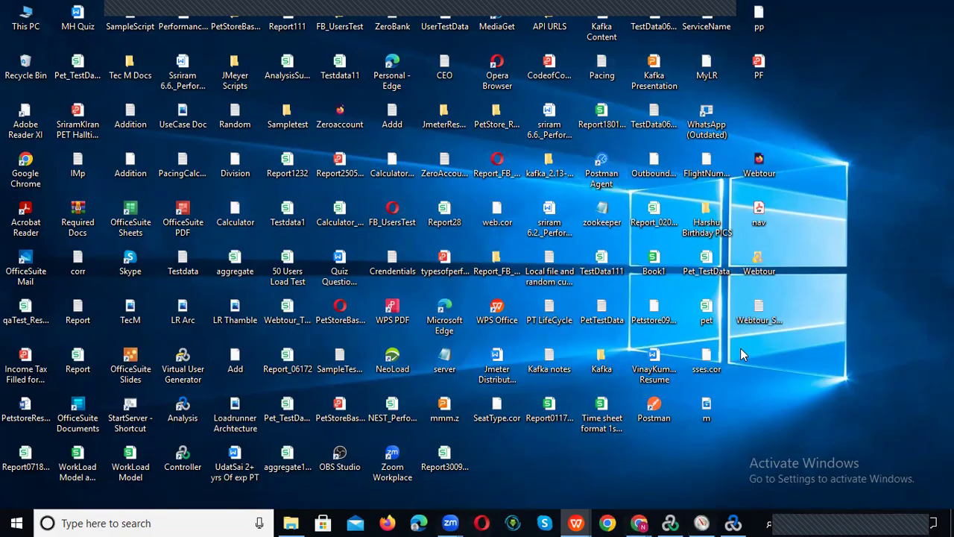
- Switch back to LoadRunner Analysis and view the Average Transaction Response Time graph on page 10 of the customer-facing report
key("alt+Tab")
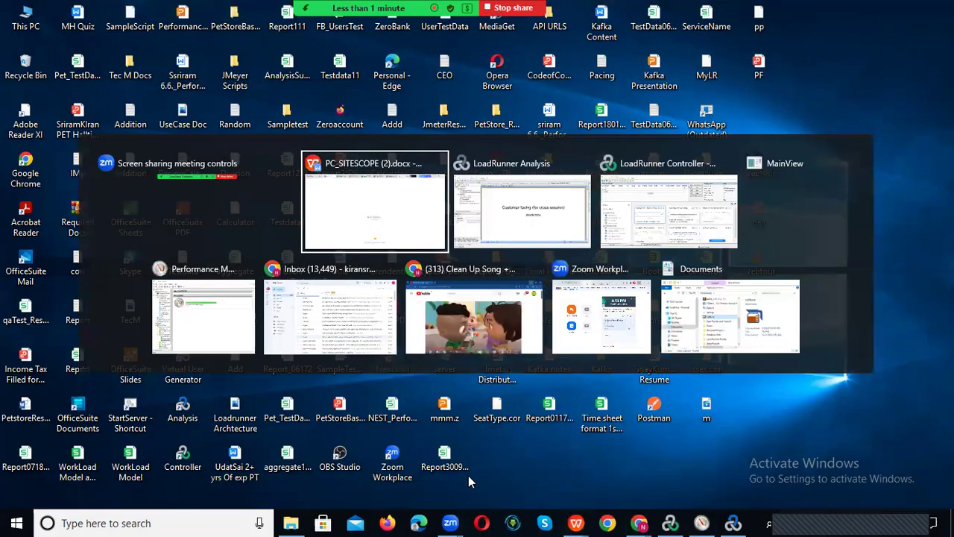
key("alt+Tab")
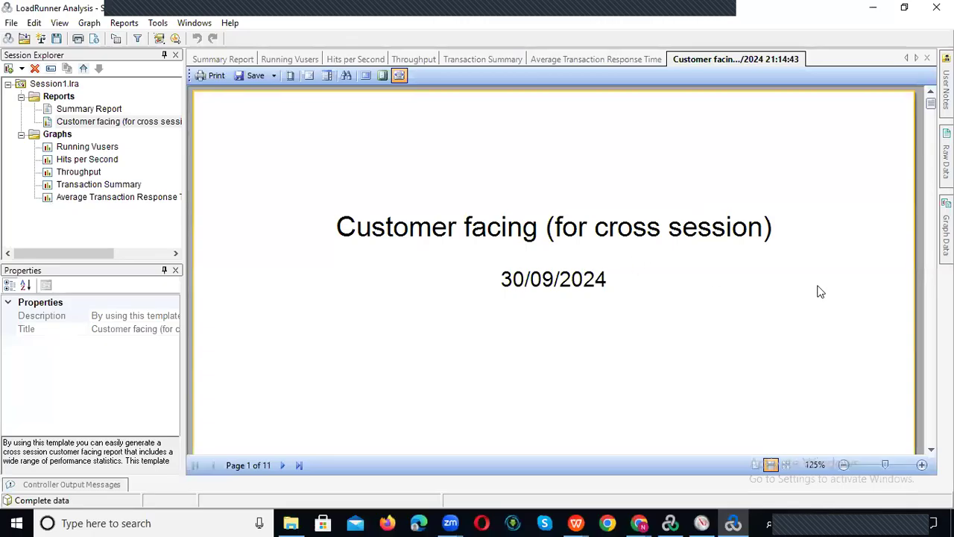
left_click_drag(930, 107, 917, 391)
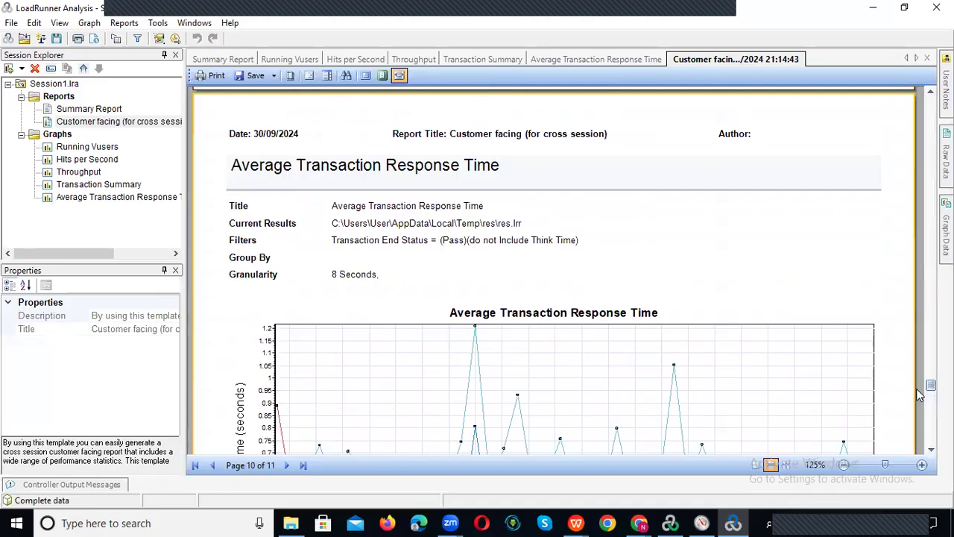